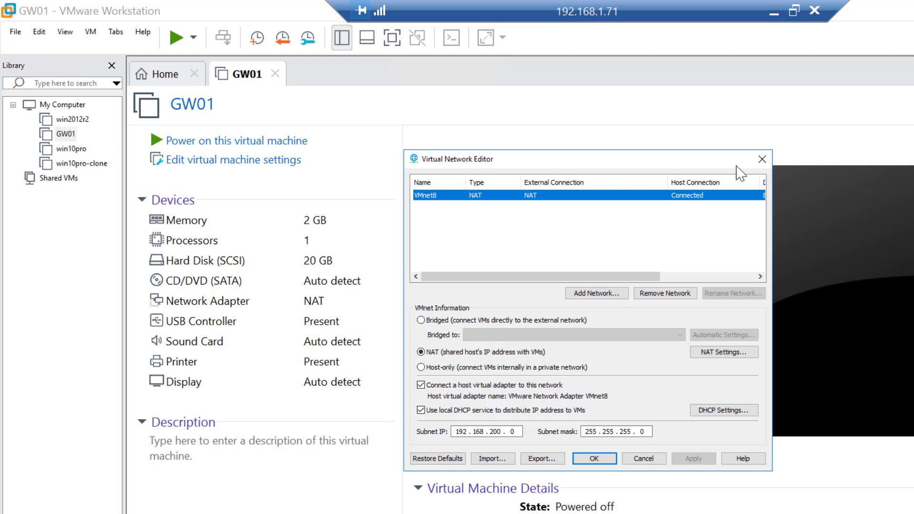
Close and reopen the Virtual Network Editor
left_click(762, 159)
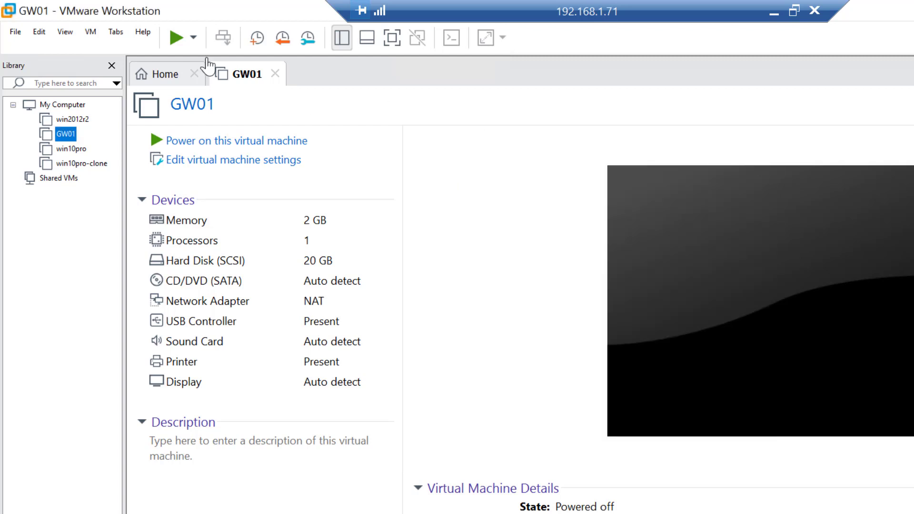
left_click(36, 35)
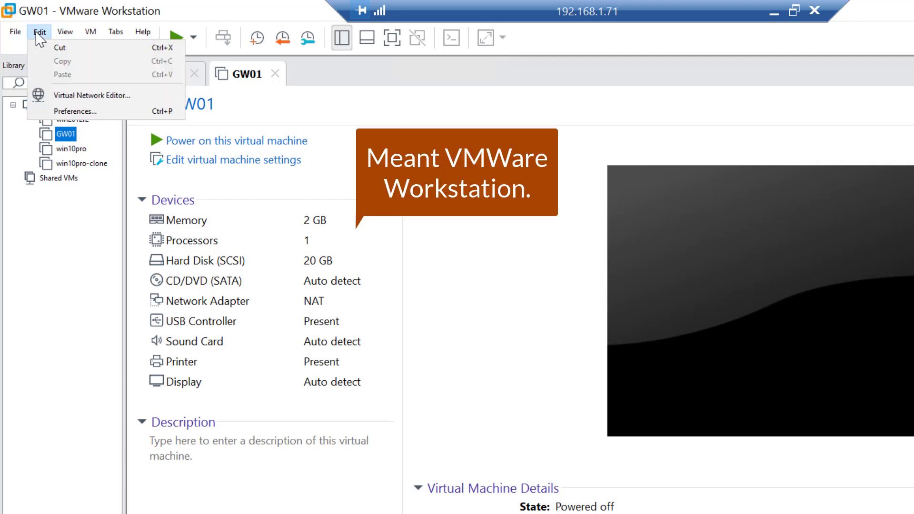
left_click(61, 95)
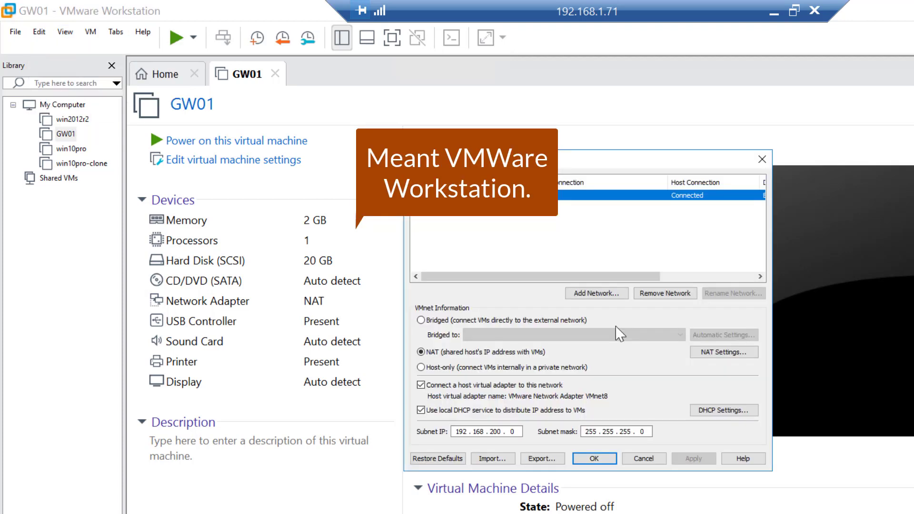
Examine the gateway/router network slide listing the interface IP addresses in the presentation, then return to the VM manager
left_click(775, 14)
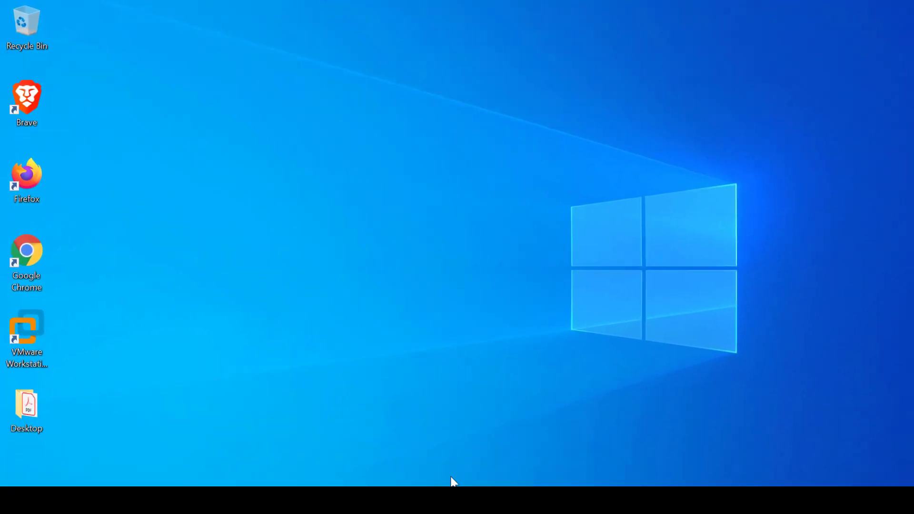
mouse_move(403, 503)
left_click(490, 457)
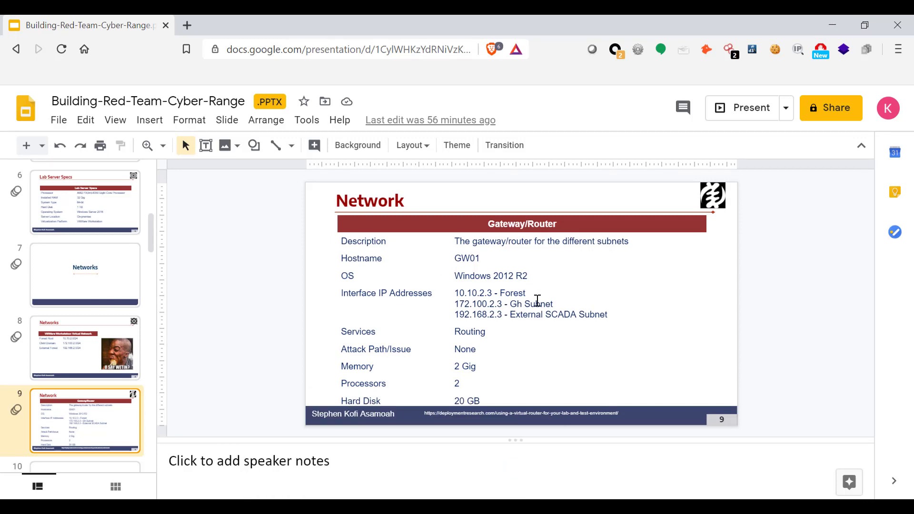
left_click(75, 338)
left_click_drag(538, 25, 0, 143)
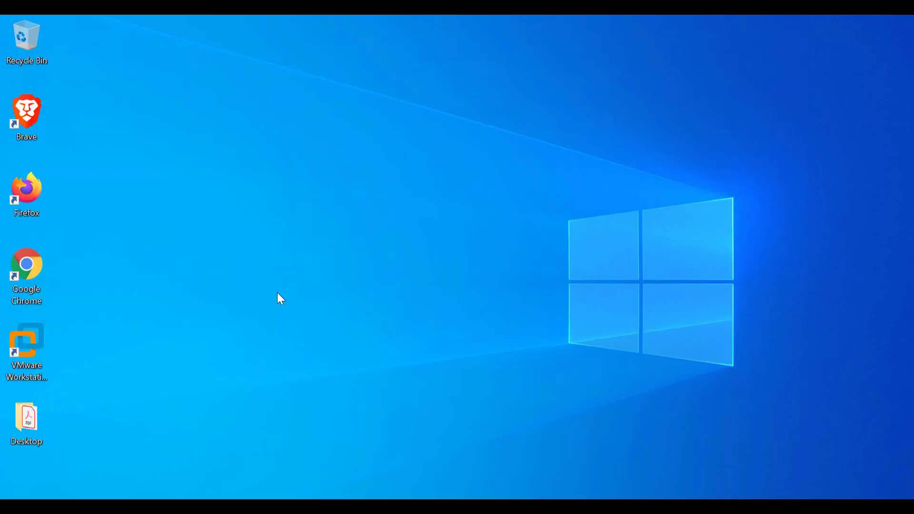
left_click(655, 510)
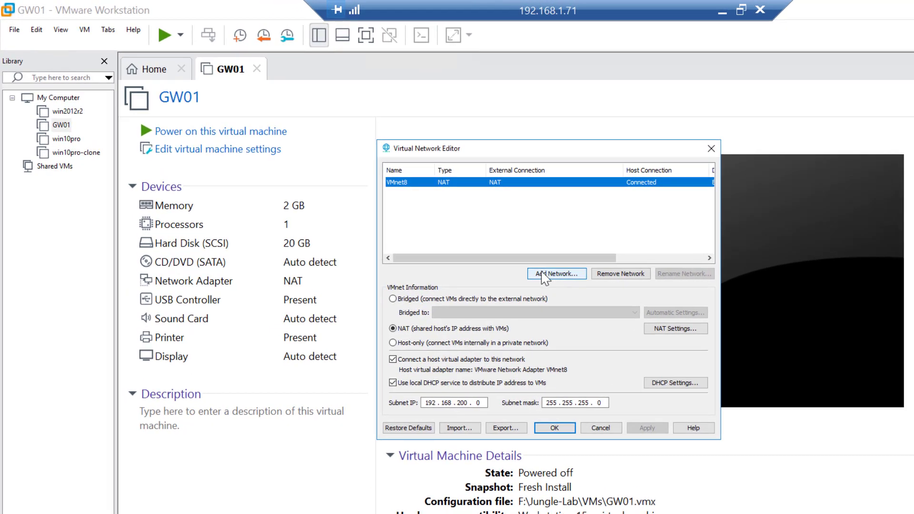
Add a new virtual network VMnet2
left_click(542, 271)
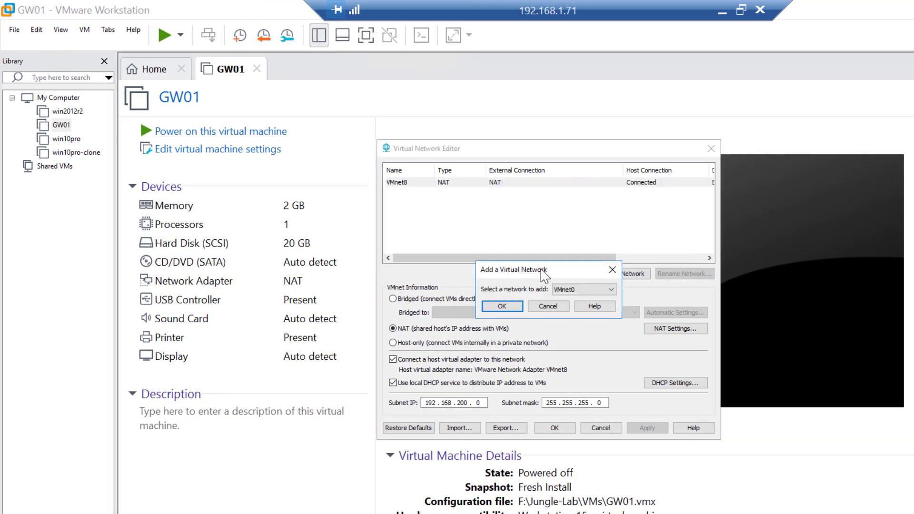
left_click(608, 290)
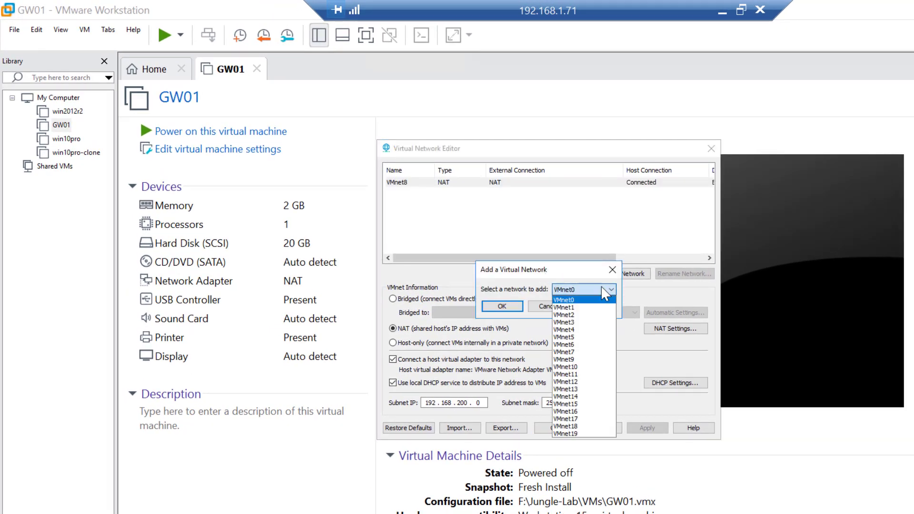
left_click(580, 316)
left_click(505, 307)
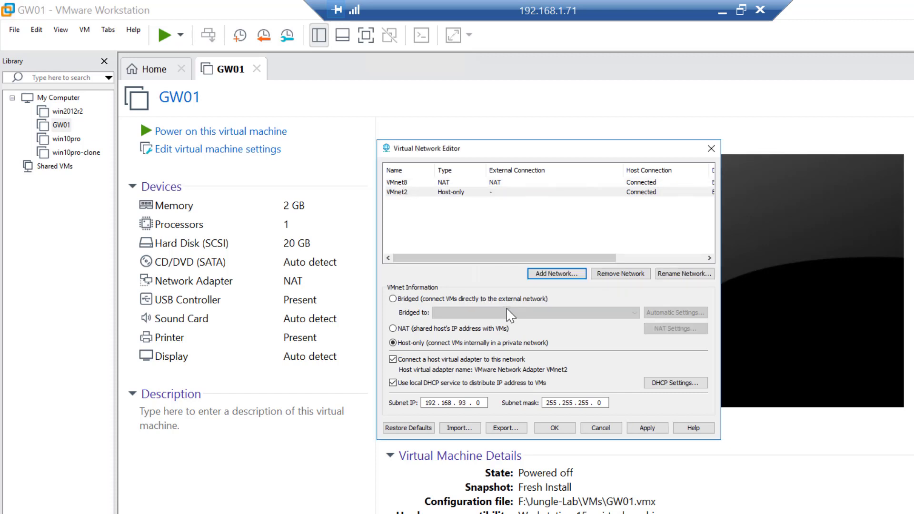
Set VMnet2's subnet IP to 10.10.2.0 and apply the change
left_click(484, 403)
key("BackSpace")
key("BackSpace")
key("BackSpace")
key("BackSpace")
key("BackSpace")
key("BackSpace")
key("BackSpace")
key("BackSpace")
type("1")
type("10.10.")
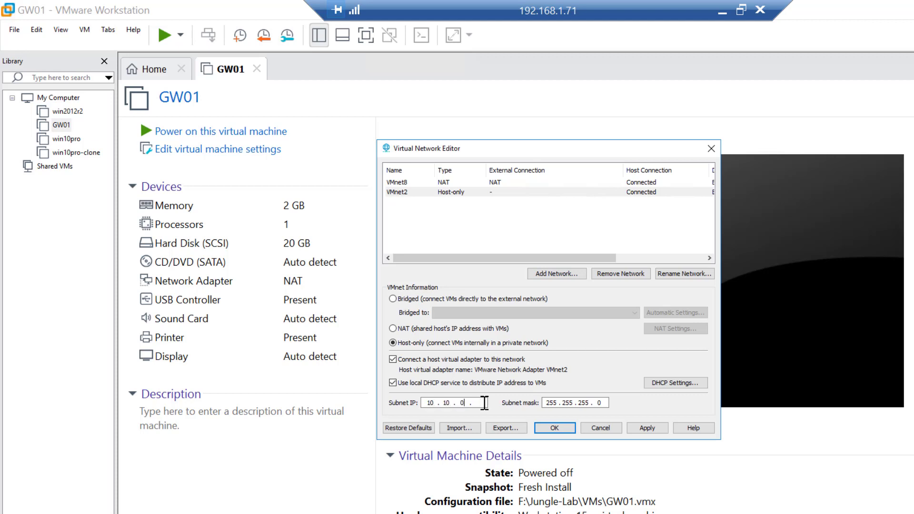
type("2.0")
left_click(647, 428)
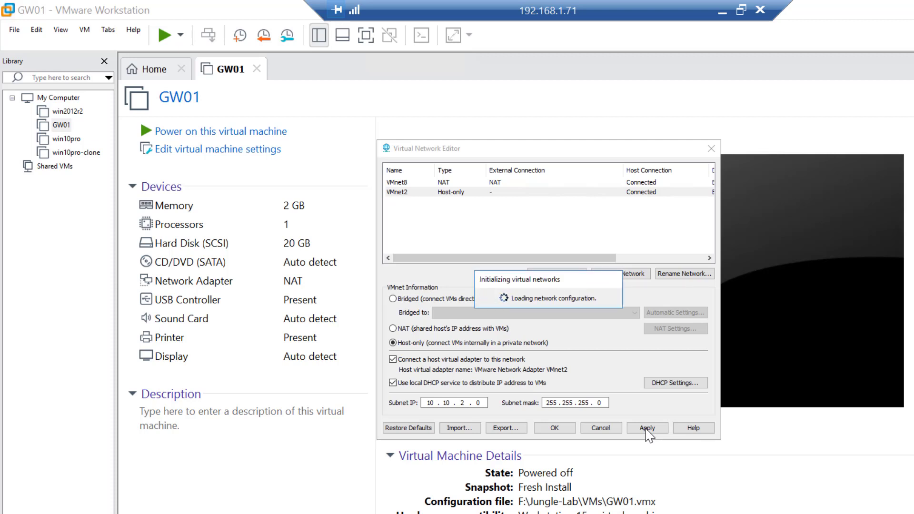
Edit VMnet2's DHCP starting and ending IP addresses and confirm the DHCP settings
left_click(675, 384)
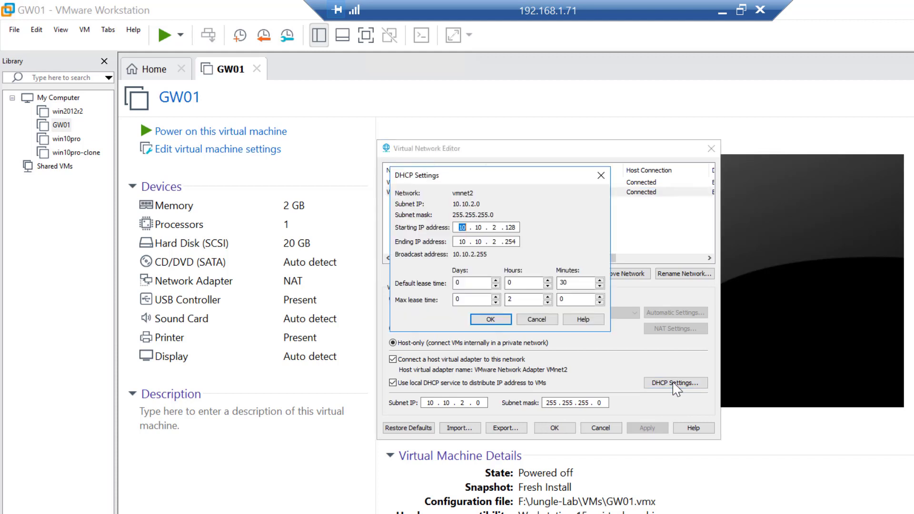
left_click(519, 227)
key("BackSpace")
key("BackSpace")
key("BackSpace")
left_click(518, 239)
key("BackSpace")
key("BackSpace")
key("BackSpace")
left_click(491, 320)
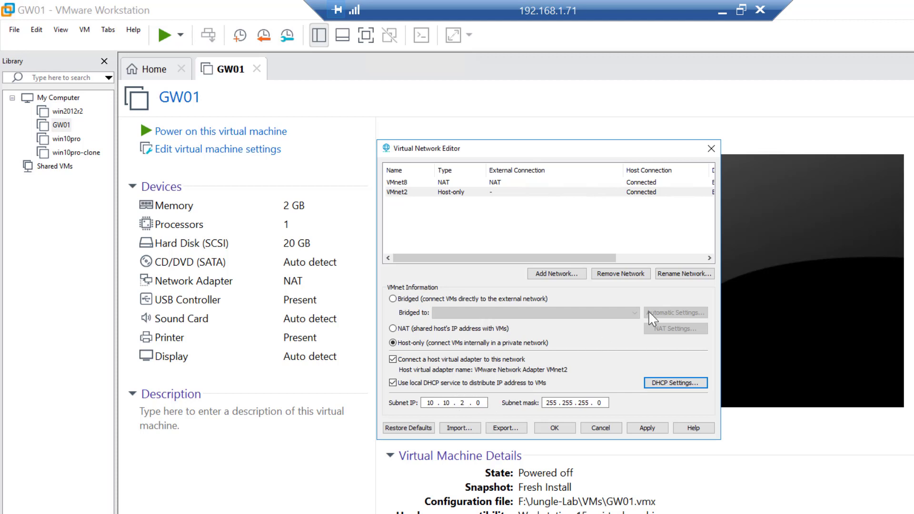
Rename the VMnet2 network to Forest
left_click(404, 192)
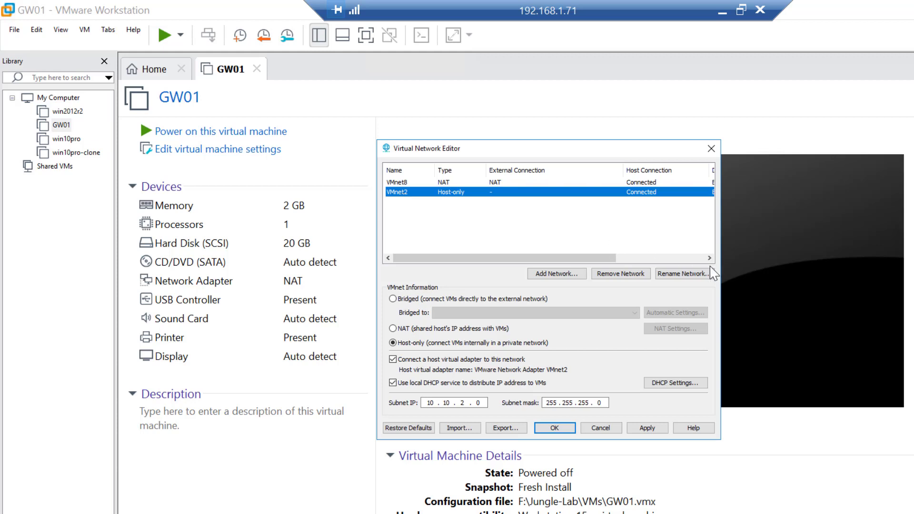
left_click(688, 277)
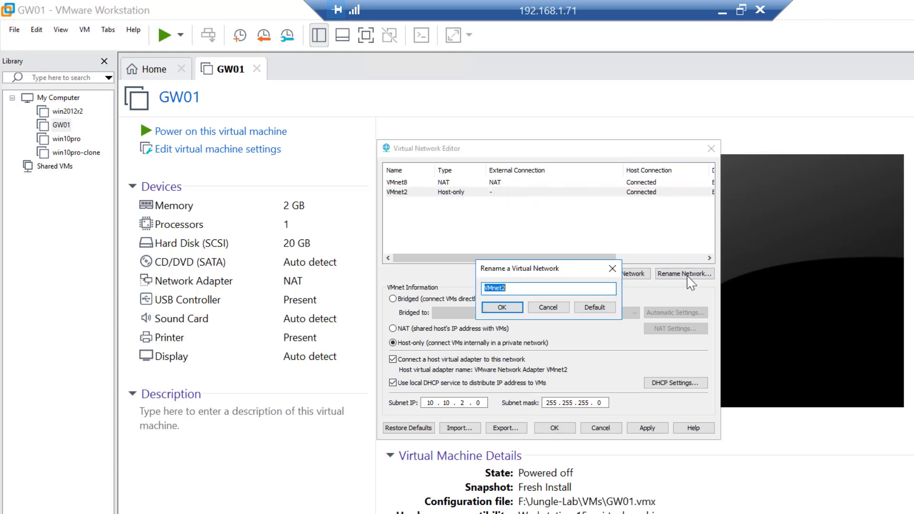
type("Forest")
left_click(502, 309)
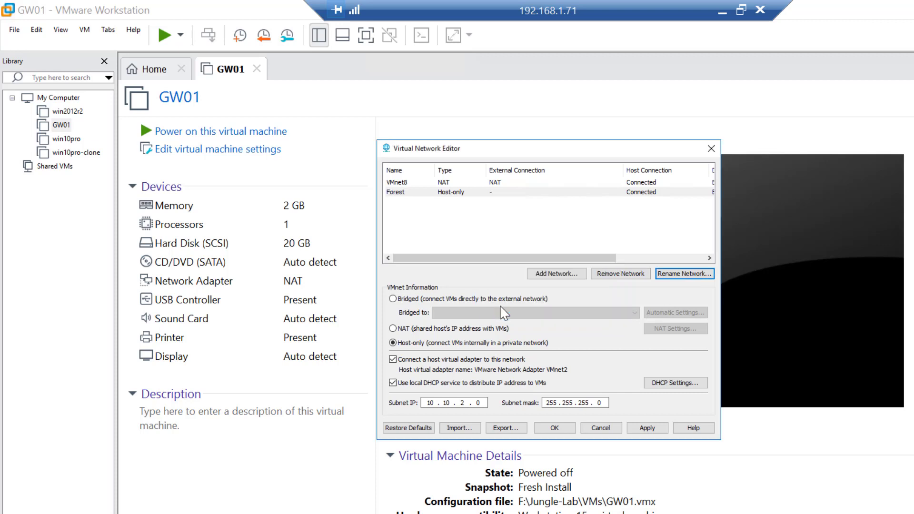
Add a new virtual network VMnet3
left_click(562, 274)
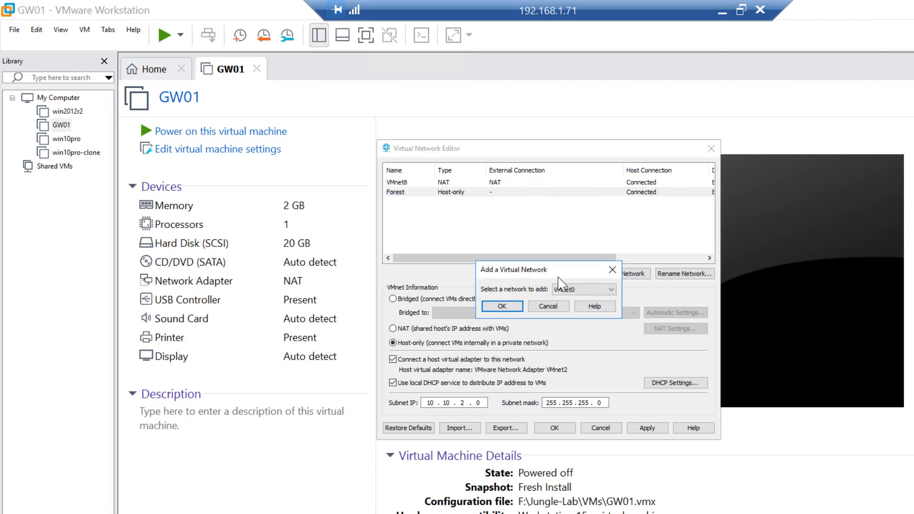
left_click(582, 290)
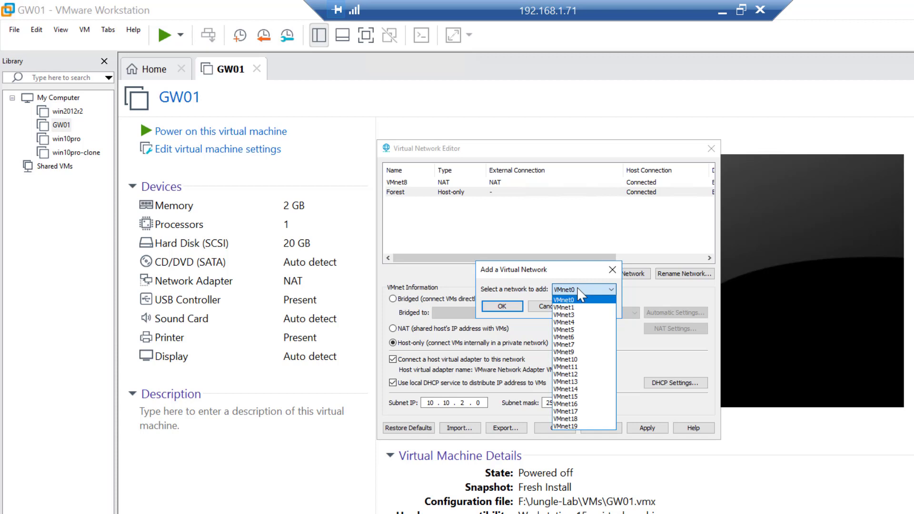
left_click(564, 315)
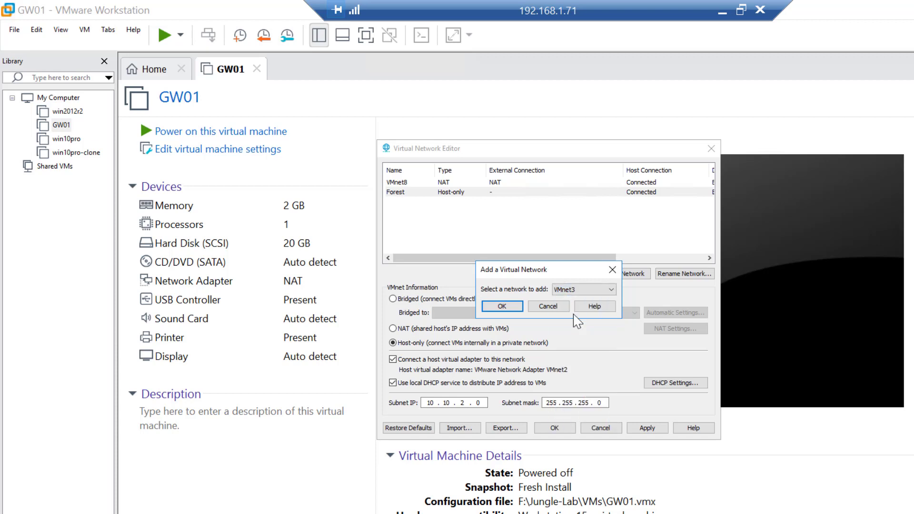
left_click(500, 305)
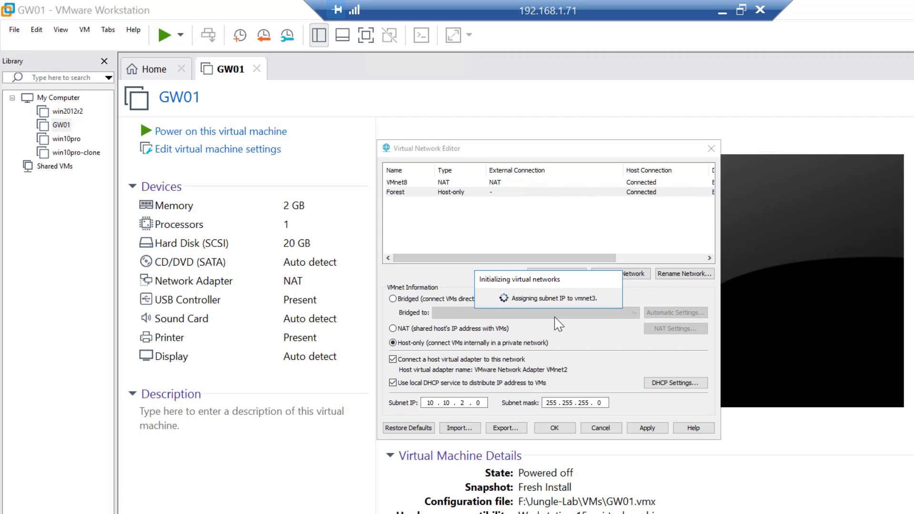
Set VMnet3's subnet IP to 172.100.2.0 and apply the change
left_click(484, 404)
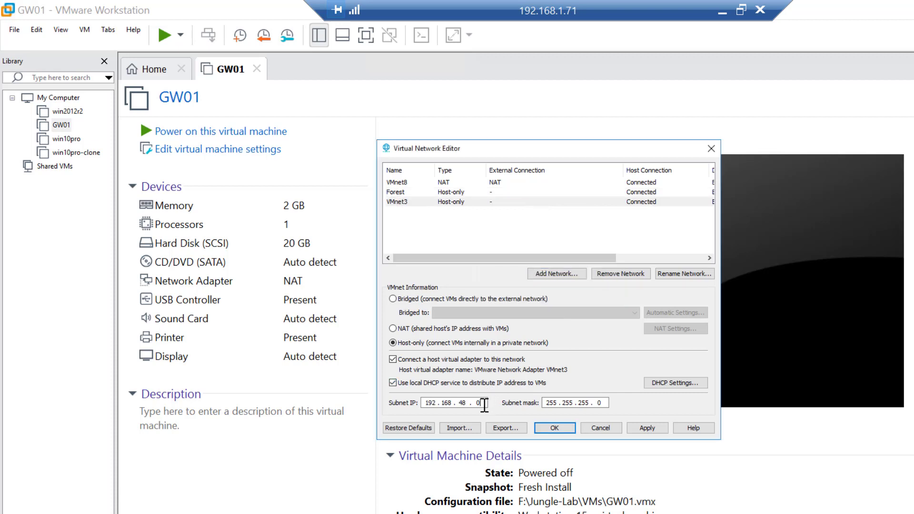
key("BackSpace")
key("BackSpace")
key("BackSpace")
key("BackSpace")
key("BackSpace")
key("BackSpace")
key("BackSpace")
key("BackSpace")
key("BackSpace")
type("172 . 100 . 2 . 0")
left_click(645, 429)
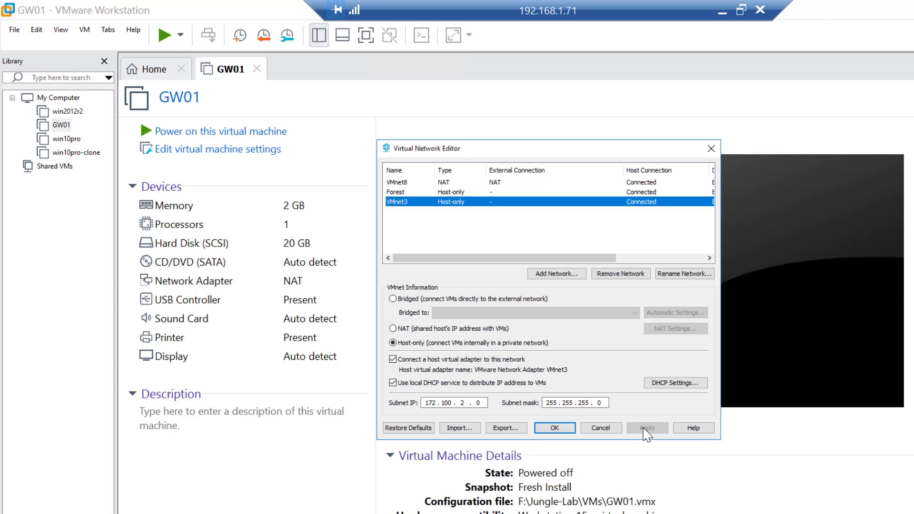
Set VMnet3's DHCP range from 172.100.2.1 to 172.100.2.5 and confirm
left_click(674, 383)
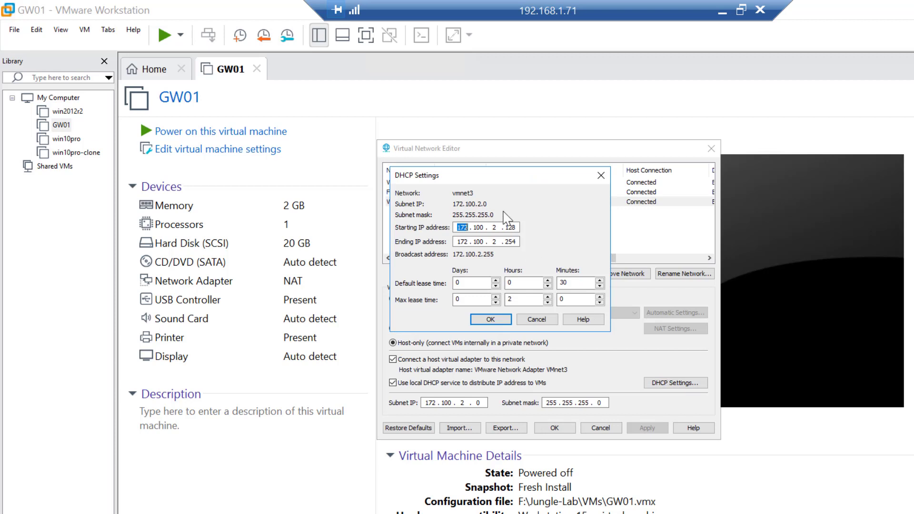
left_click(515, 228)
key("BackSpace")
key("BackSpace")
left_click(518, 242)
key("BackSpace")
key("BackSpace")
key("BackSpace")
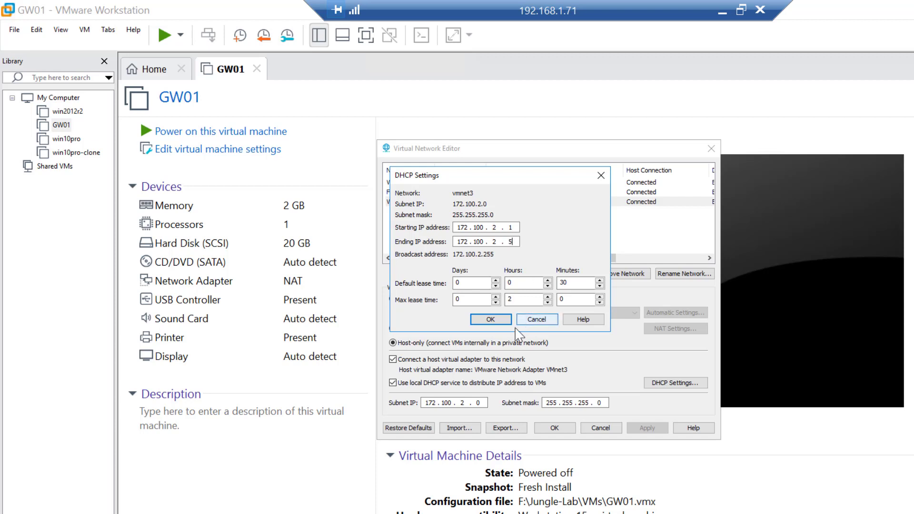
left_click(490, 319)
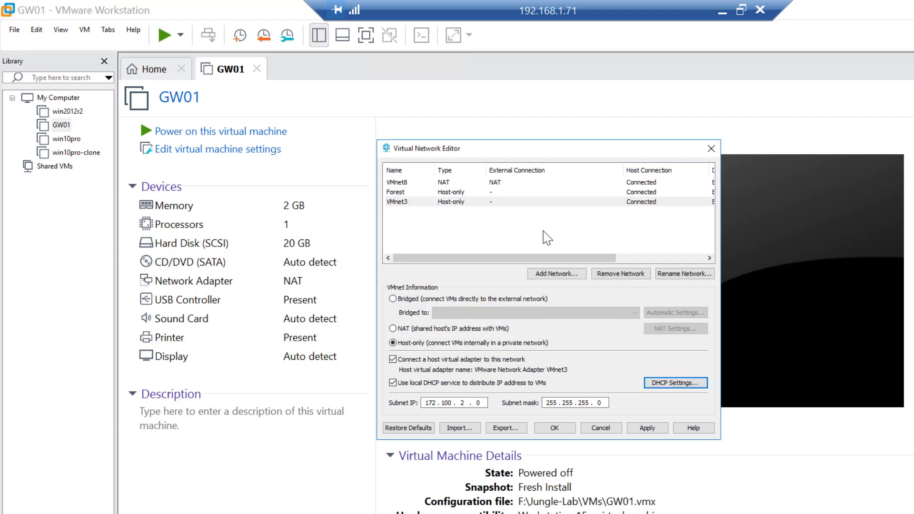
Rename the VMnet3 network to Gh
left_click(688, 280)
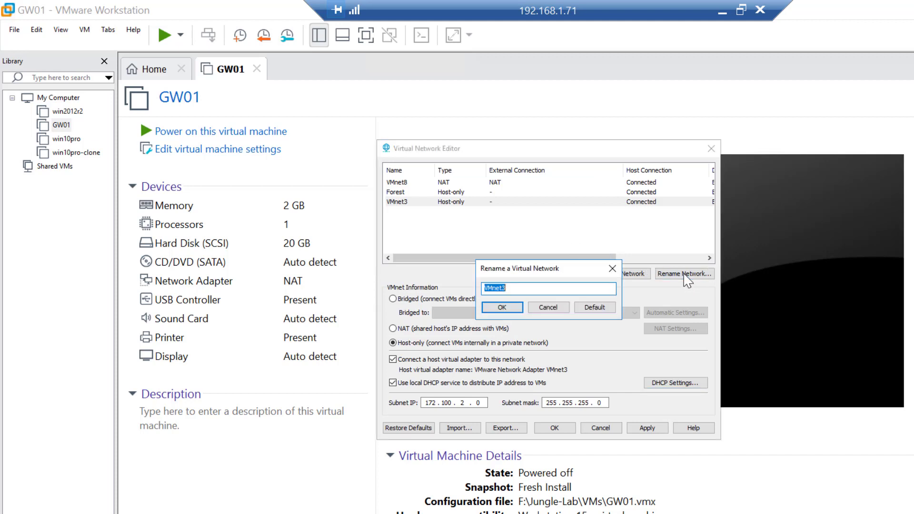
type("Gh")
left_click(500, 309)
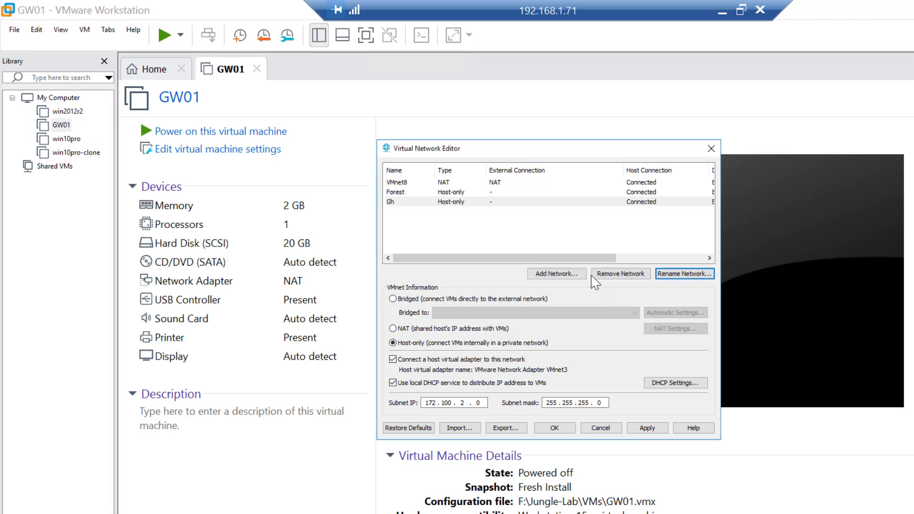
Add a new virtual network VMnet4
left_click(565, 276)
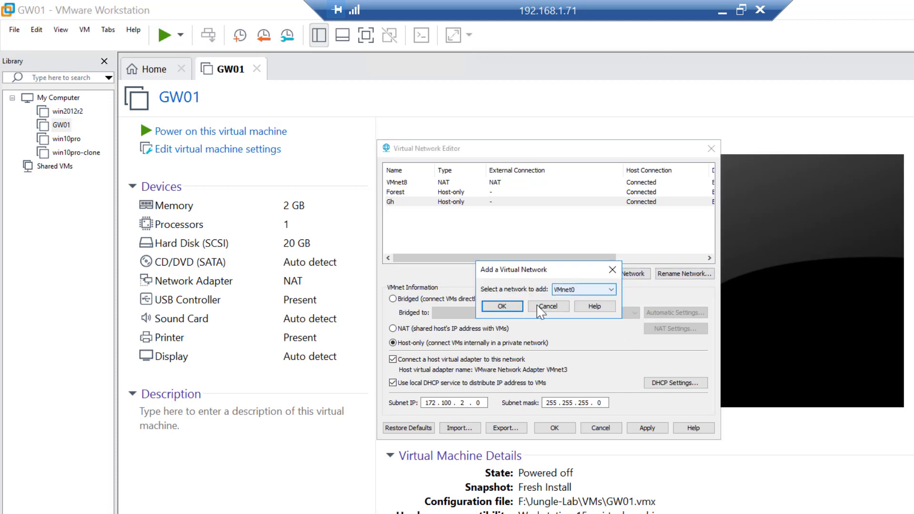
left_click(594, 290)
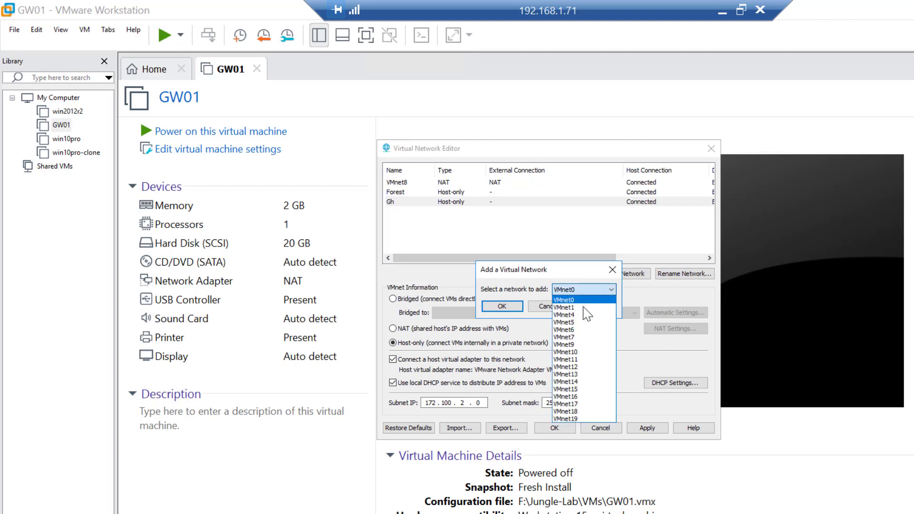
left_click(579, 315)
left_click(512, 307)
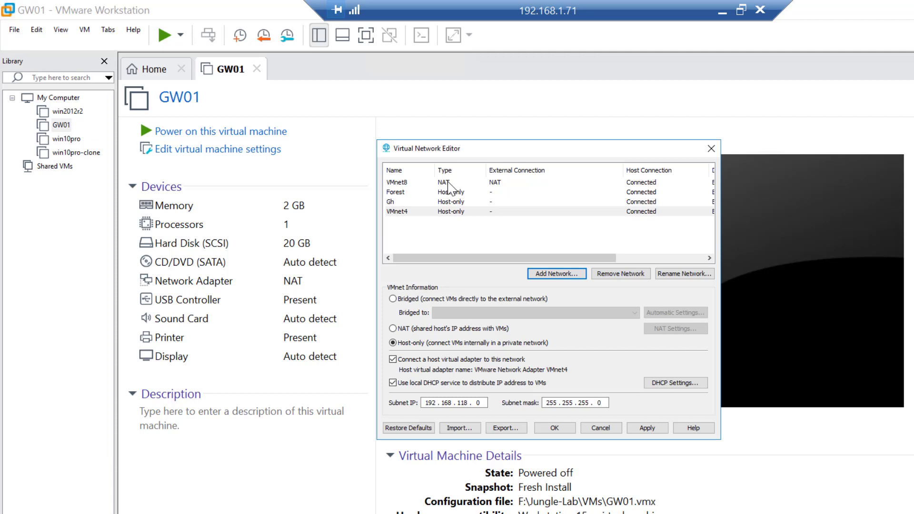
Set VMnet4's subnet IP to 192.168.2.0 and apply the change
left_click(485, 403)
key("BackSpace")
key("BackSpace")
key("BackSpace")
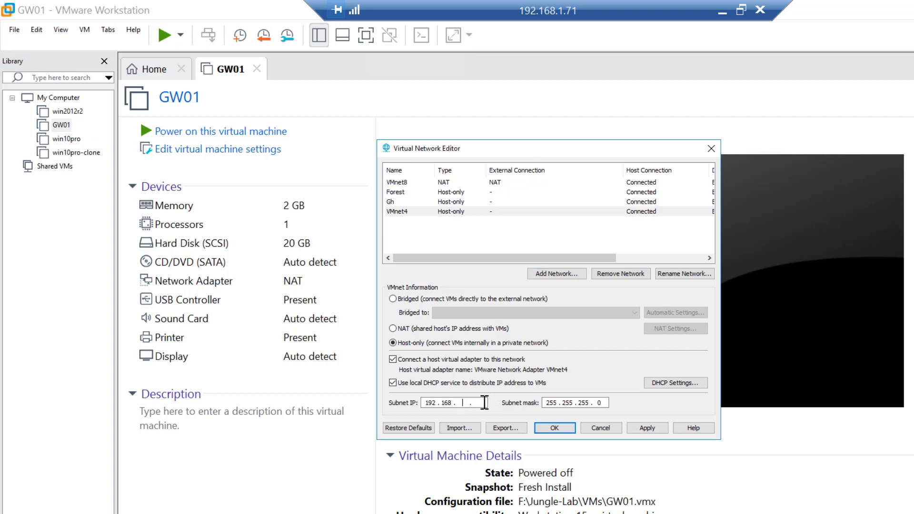
type("2 . 0")
left_click(639, 428)
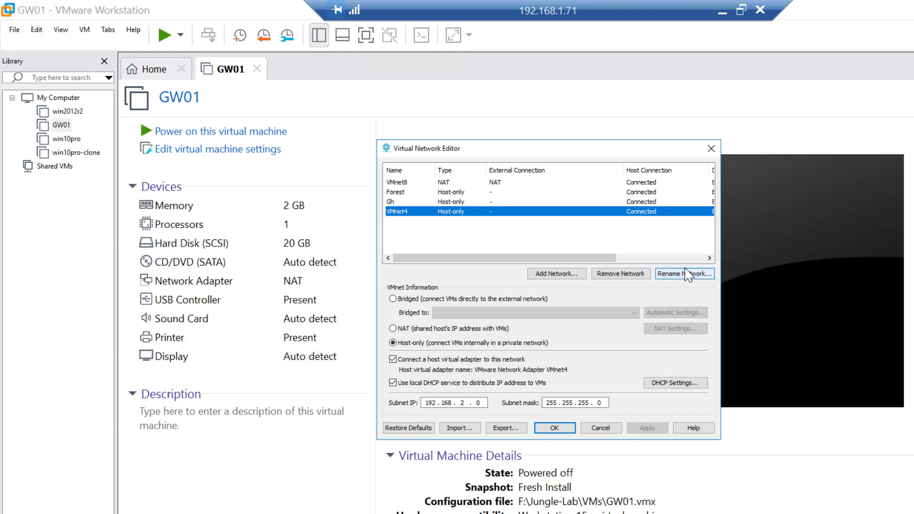
Set VMnet4's DHCP starting address to 192.168.2.1, edit the ending address, and confirm
left_click(671, 383)
key("End")
key("BackSpace")
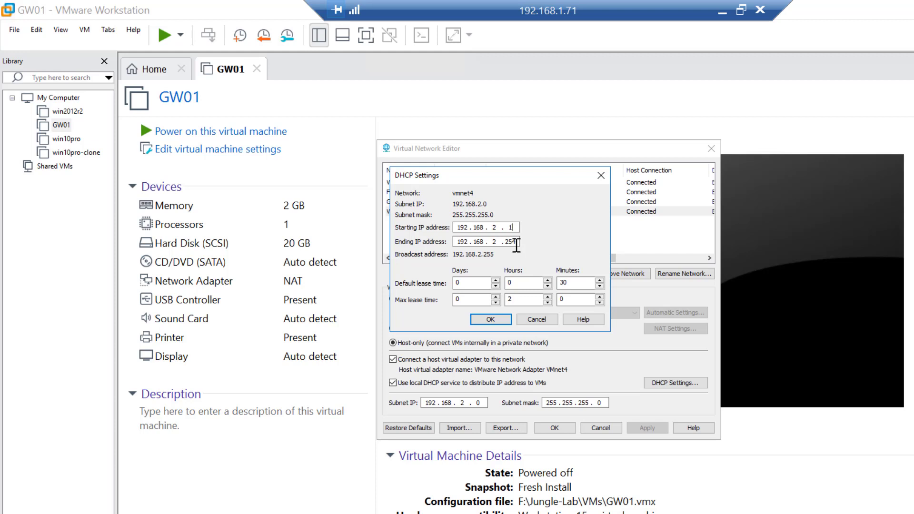
left_click(519, 243)
key("BackSpace")
key("BackSpace")
left_click(493, 320)
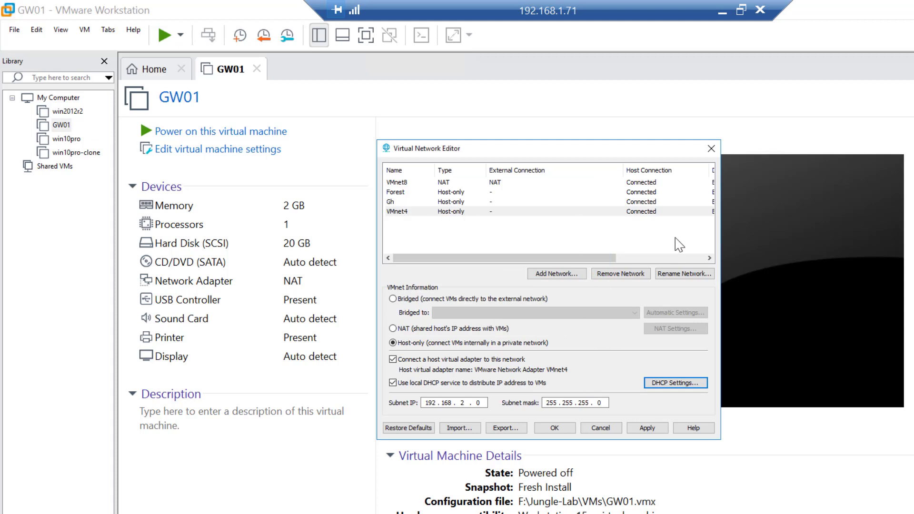
Rename VMnet4 to External, apply the change, and close the Virtual Network Editor
left_click(680, 274)
type("Ex")
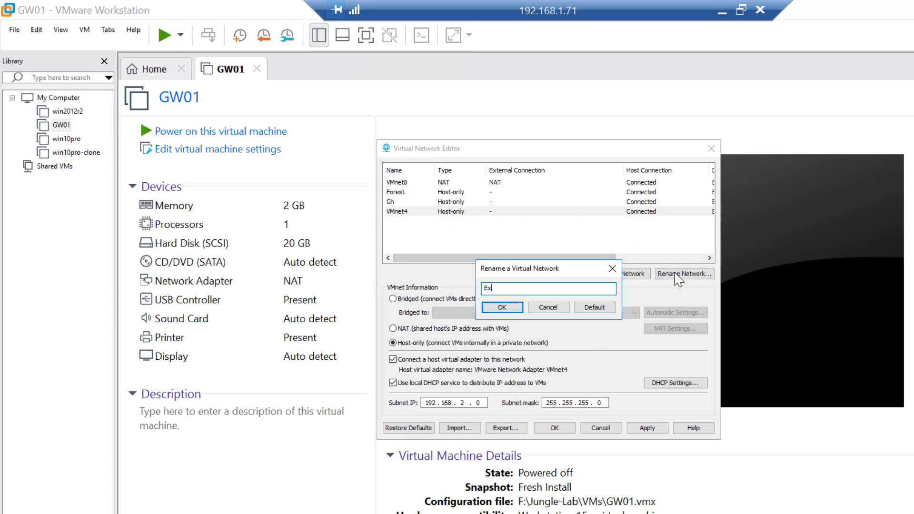
type("ternal")
left_click(503, 307)
left_click(658, 429)
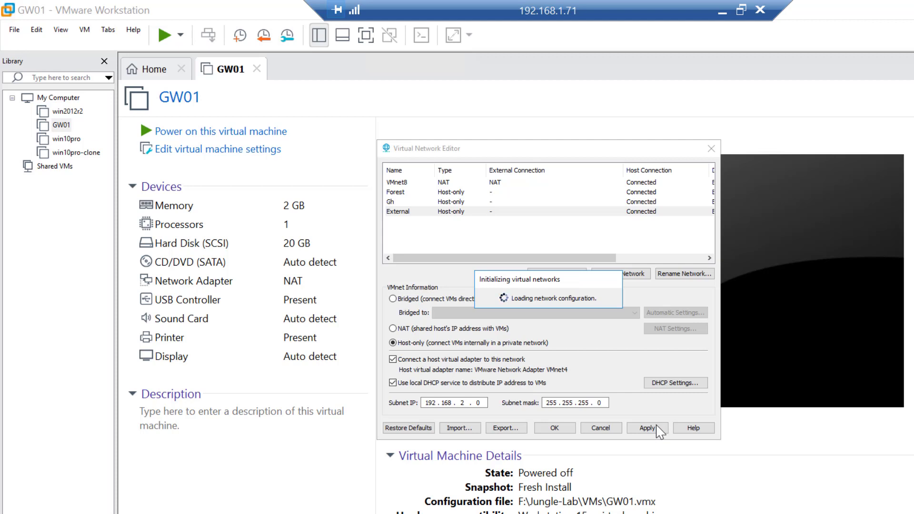
left_click(554, 431)
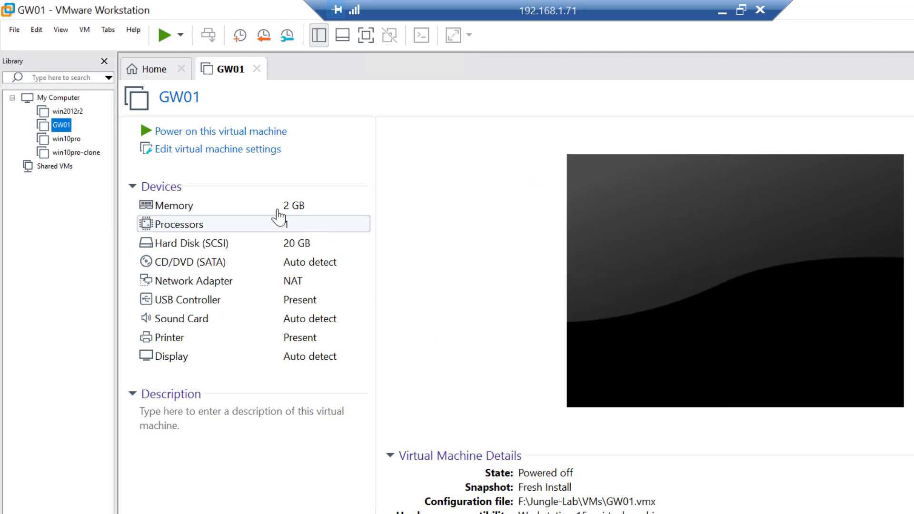
Power on the GW01 virtual machine and accept the VMware Tools log-off prompt
left_click(244, 135)
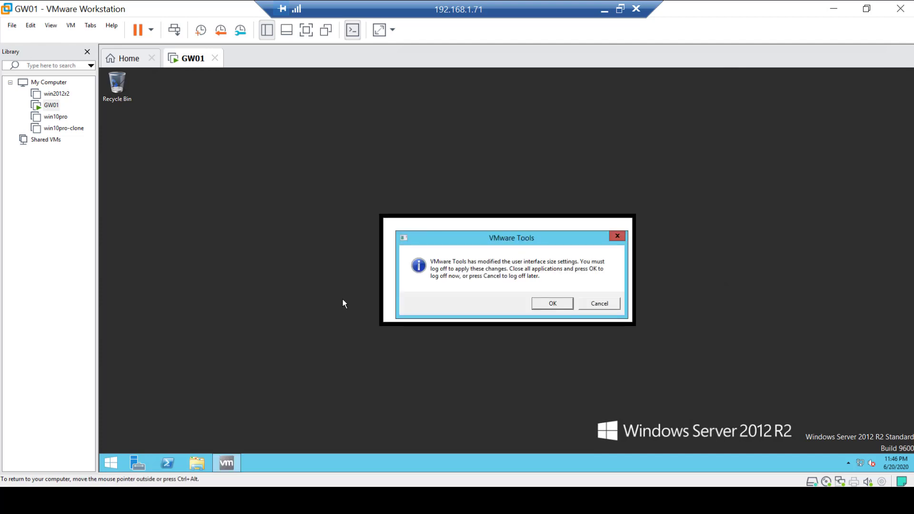
left_click(559, 305)
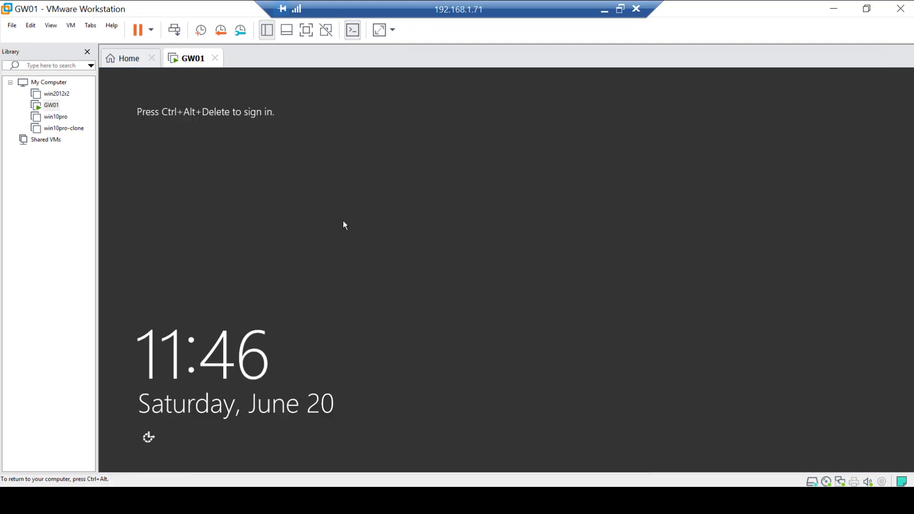
Send Ctrl+Alt+Del to the guest and sign in as the install user with the account password
left_click(72, 27)
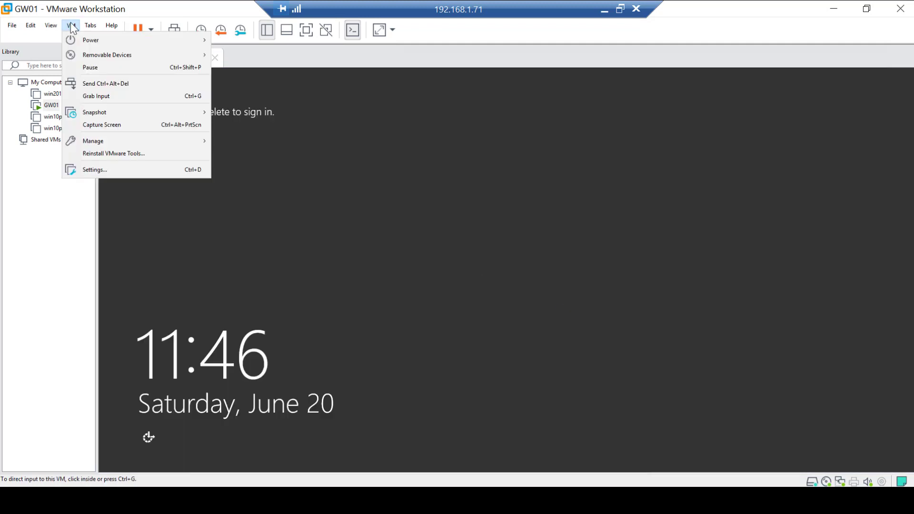
left_click(120, 84)
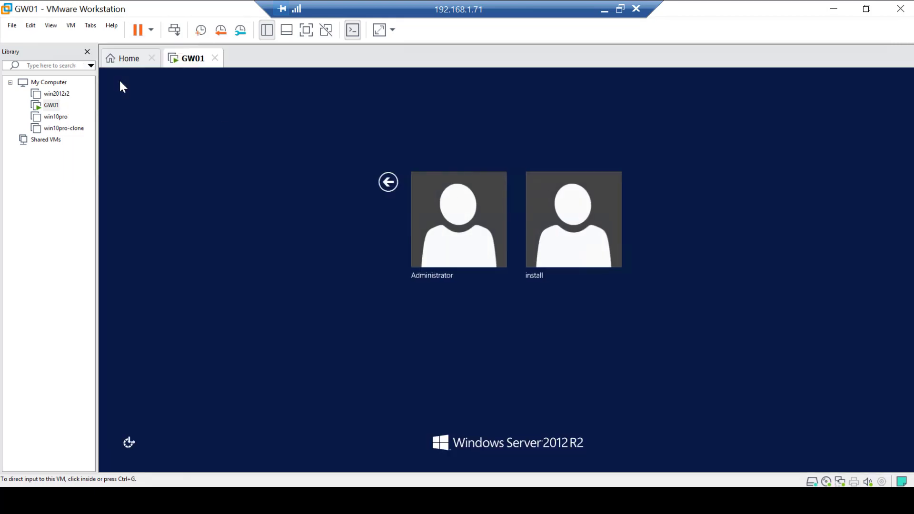
left_click(584, 235)
type("•••••••••")
key("Return")
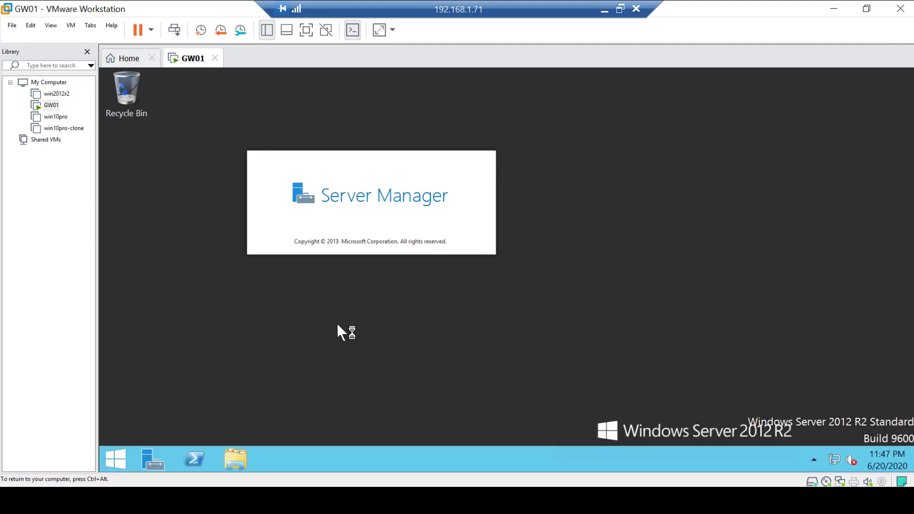
Open PowerShell in the guest and run ipconfig to check the current network adapters
left_click(192, 452)
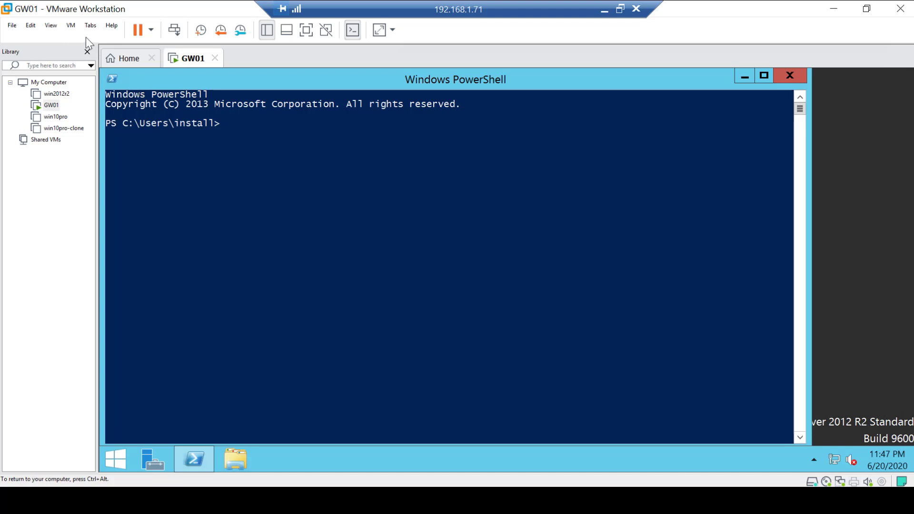
left_click(71, 25)
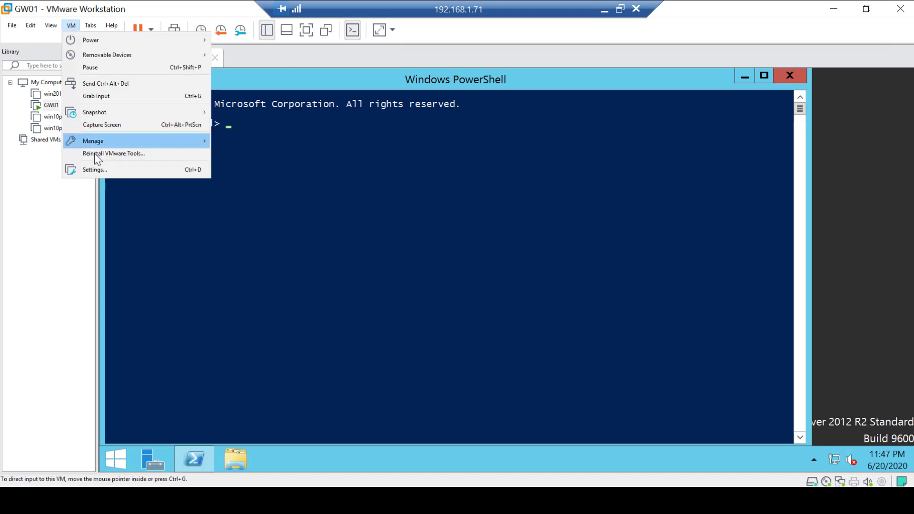
left_click(327, 156)
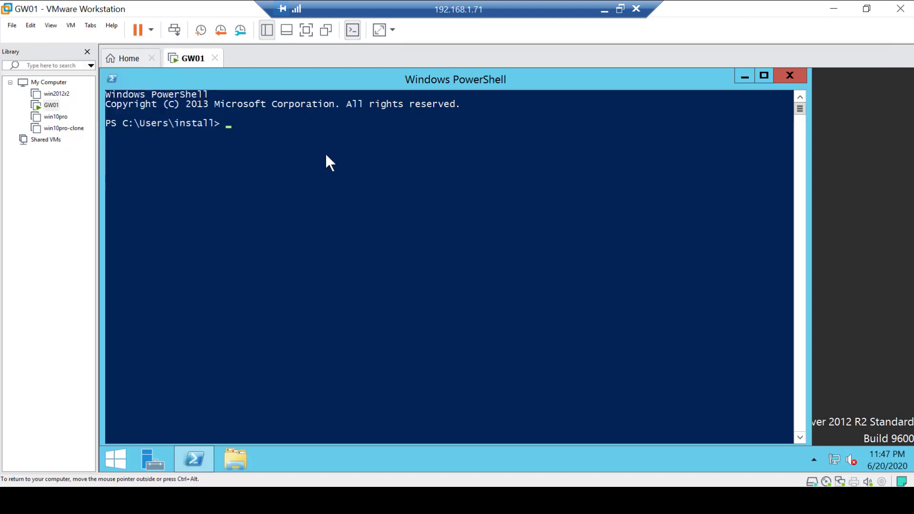
type("ipconfig")
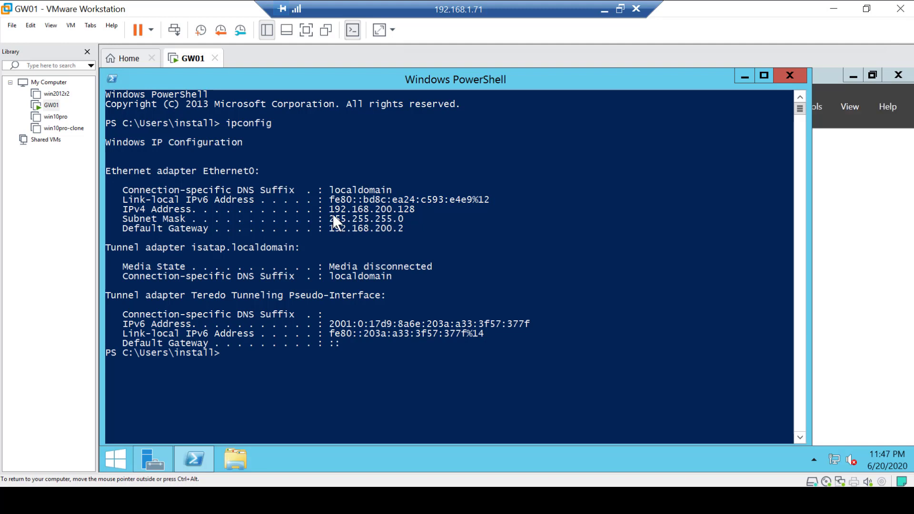
Open GW01's settings and add a network adapter connected to the custom Forest (Host-only) network
left_click(72, 26)
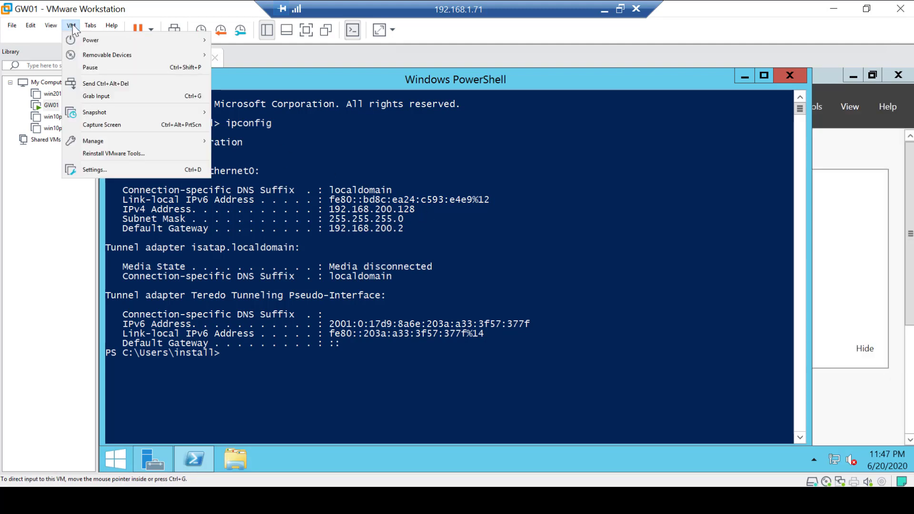
left_click(101, 171)
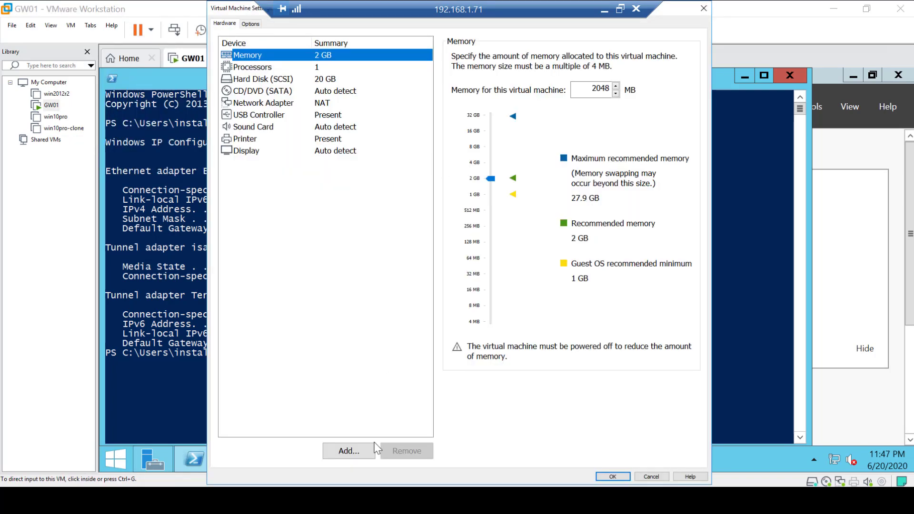
left_click(349, 450)
left_click(367, 205)
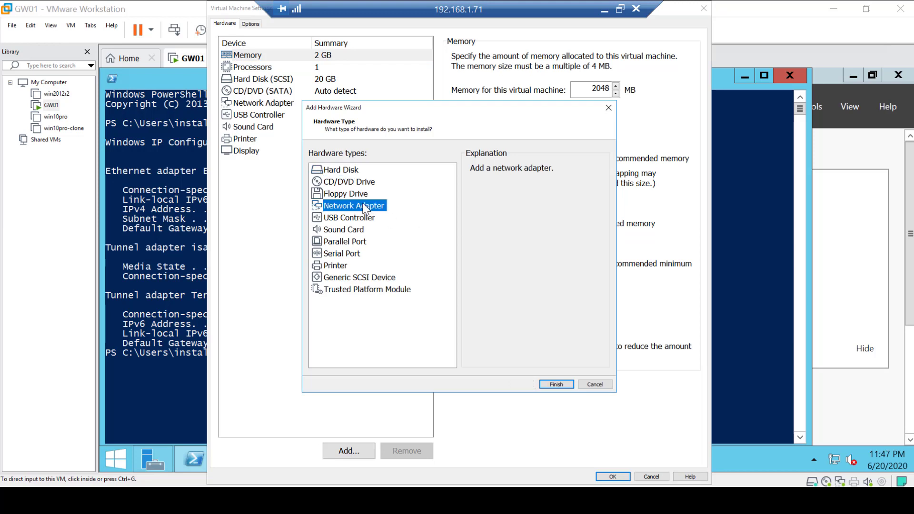
left_click(566, 386)
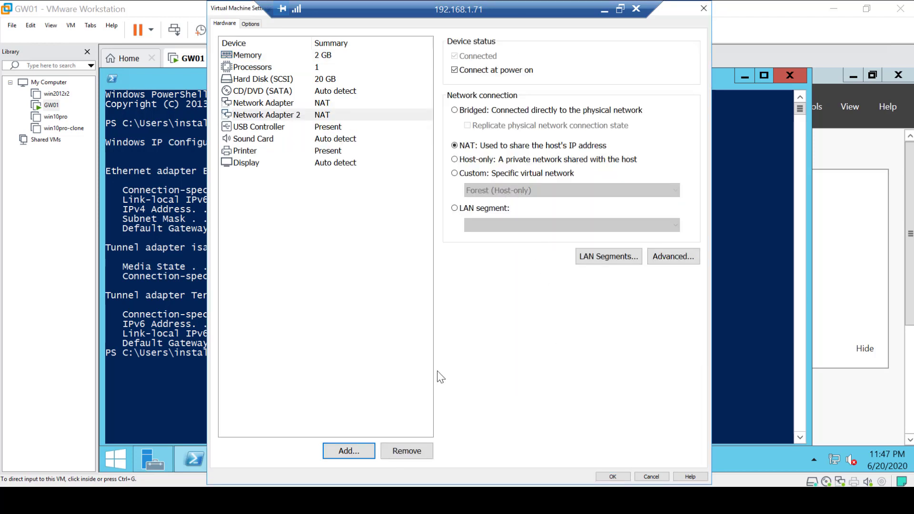
left_click(455, 173)
Add another network adapter connected to the custom Gh (Host-only) network
left_click(360, 453)
left_click(365, 208)
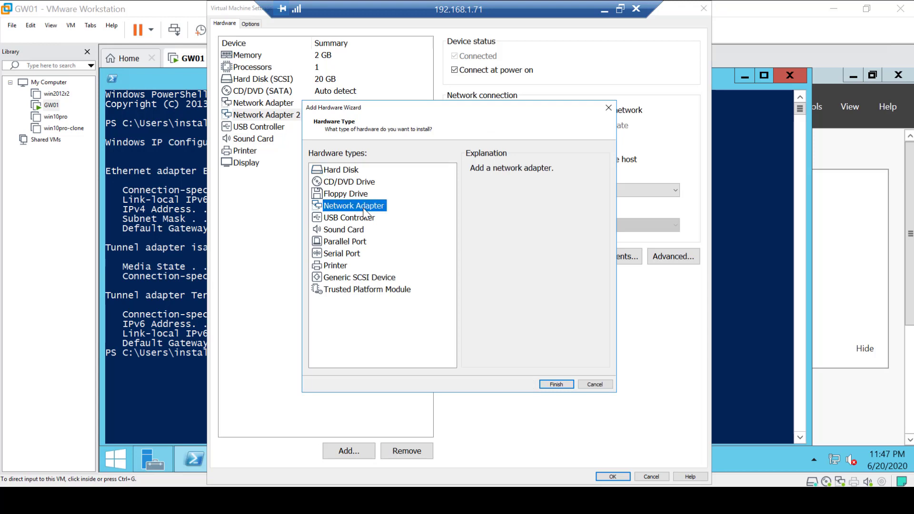
left_click(557, 385)
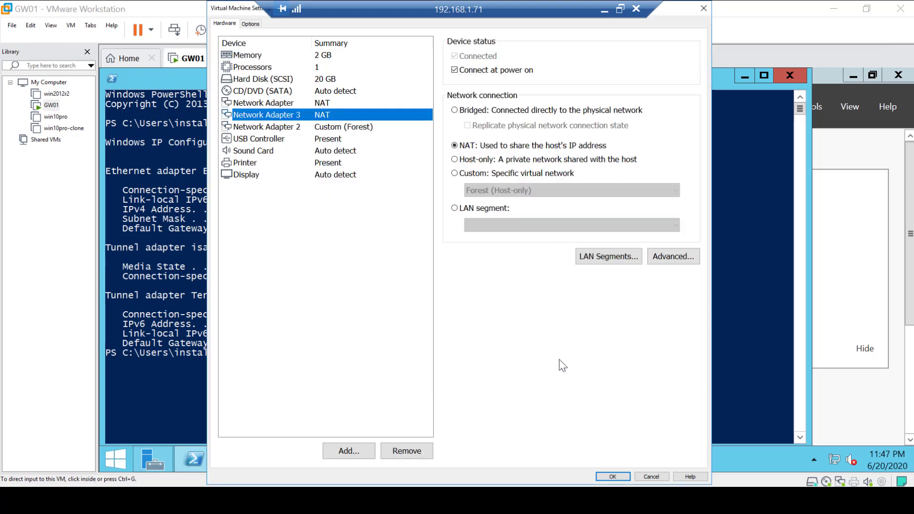
left_click(455, 173)
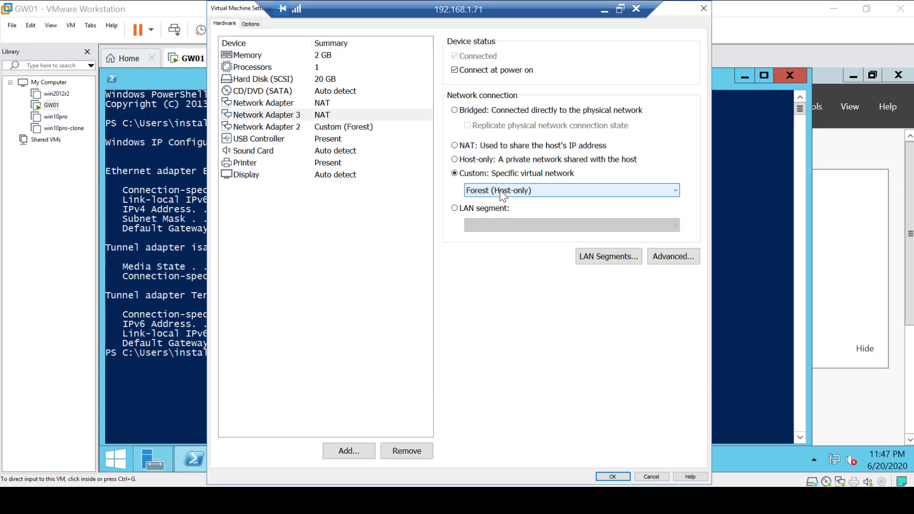
left_click(501, 192)
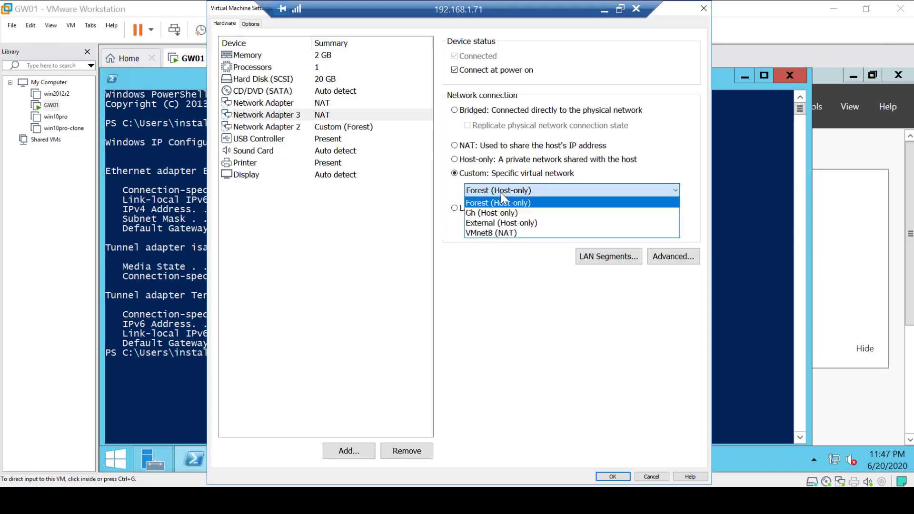
left_click(501, 213)
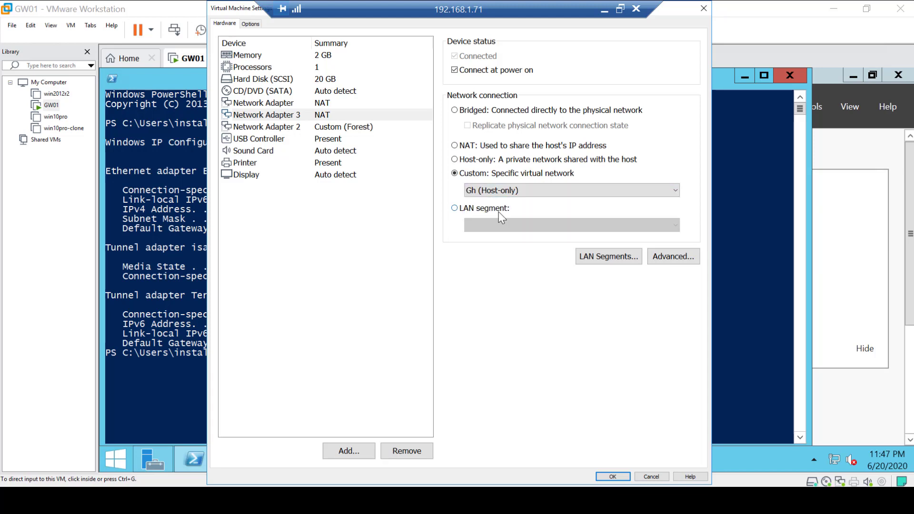
Add a fourth network adapter connected to the custom External (Host-only) network and save the settings
left_click(360, 453)
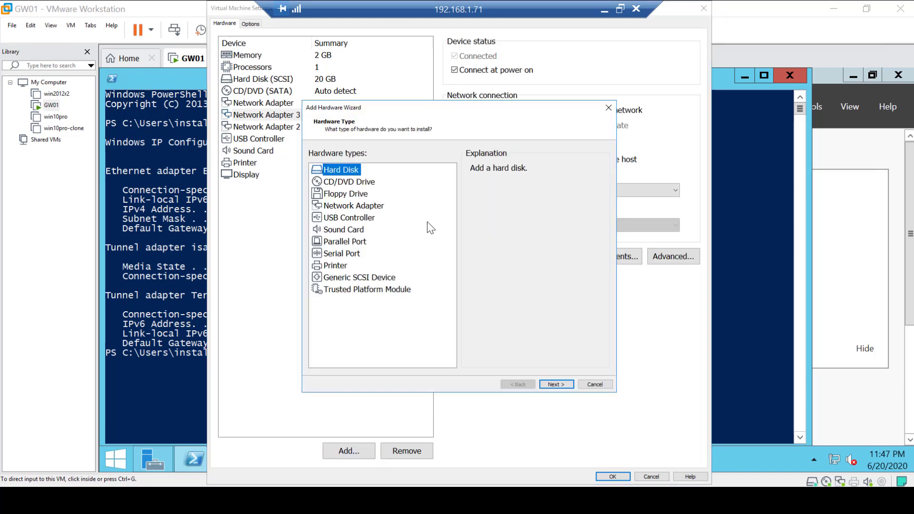
left_click(342, 209)
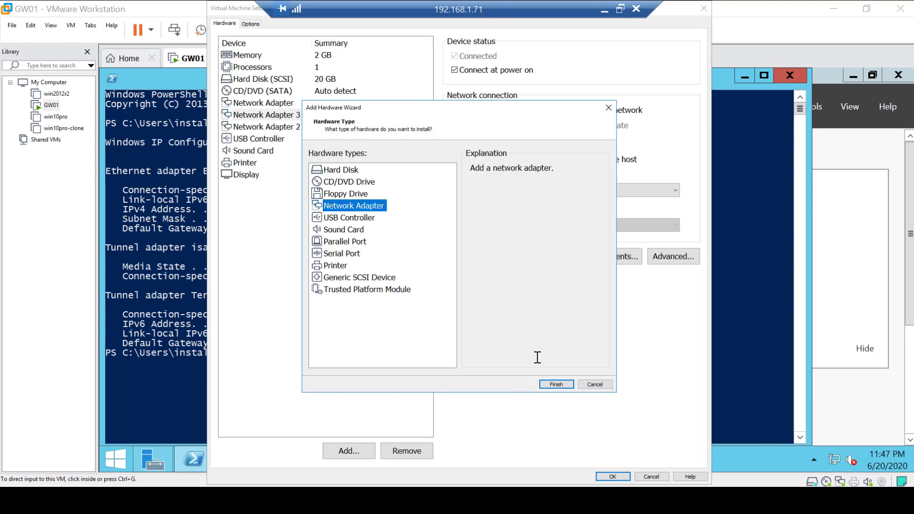
left_click(556, 386)
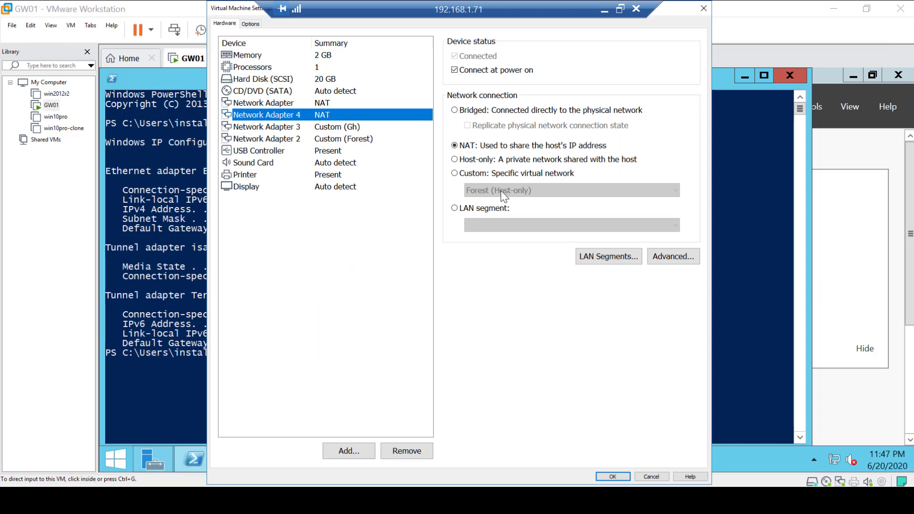
left_click(455, 173)
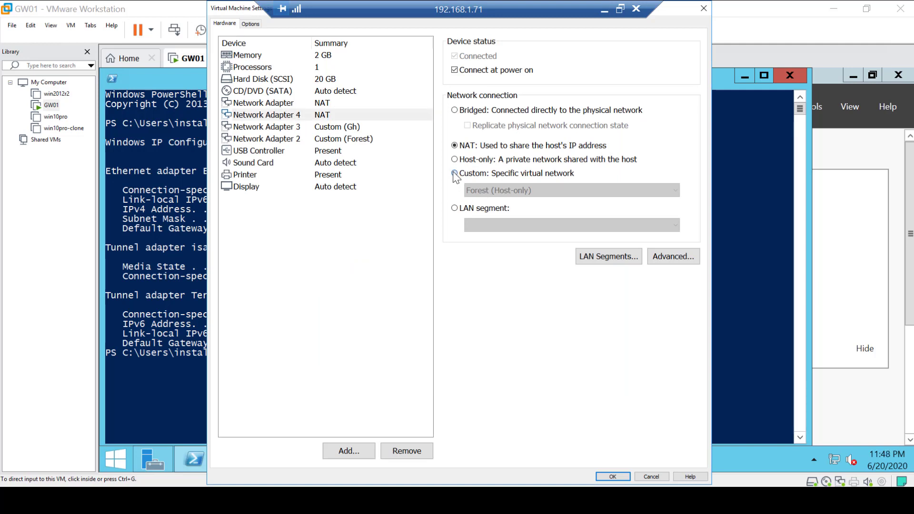
left_click(515, 193)
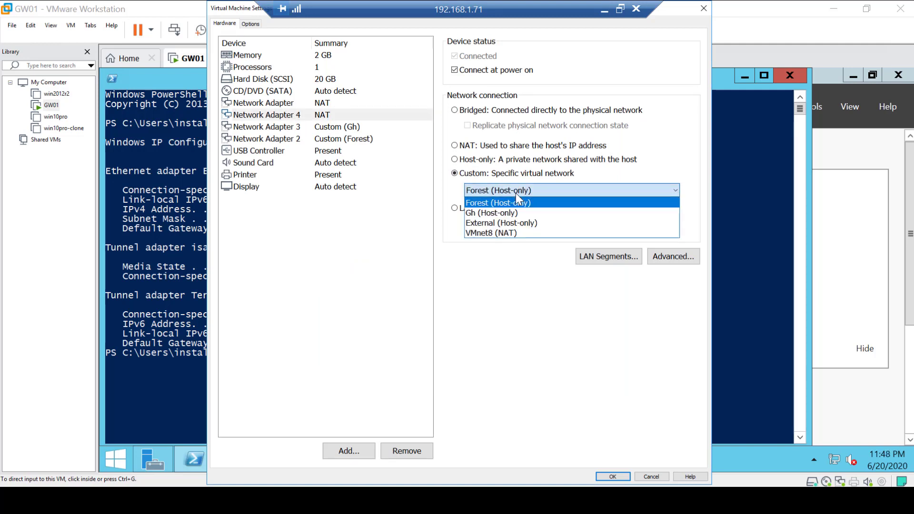
left_click(499, 224)
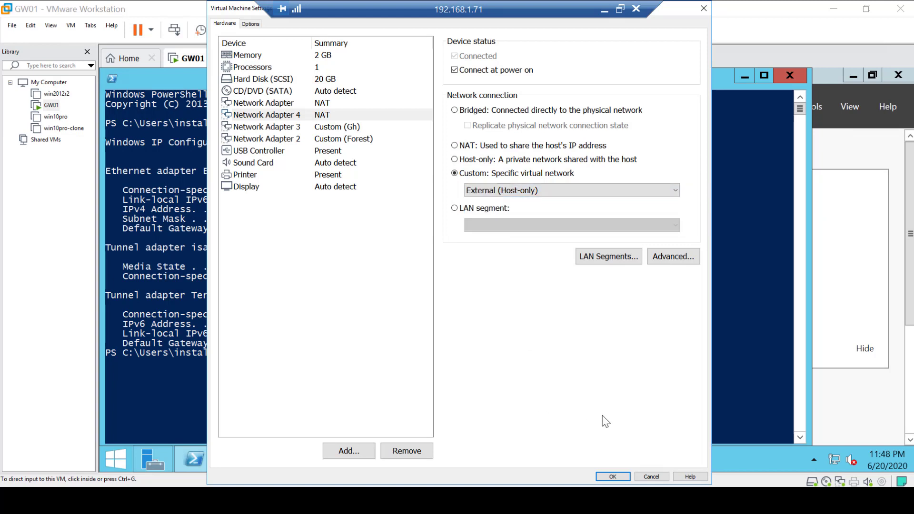
left_click(616, 477)
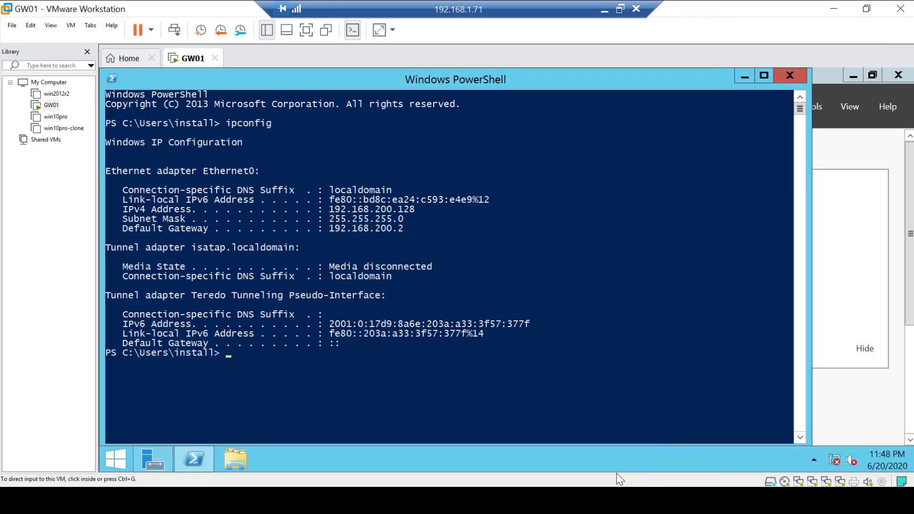
left_click(614, 476)
Run ipconfig in PowerShell and clear the screen with cls
left_click(785, 245)
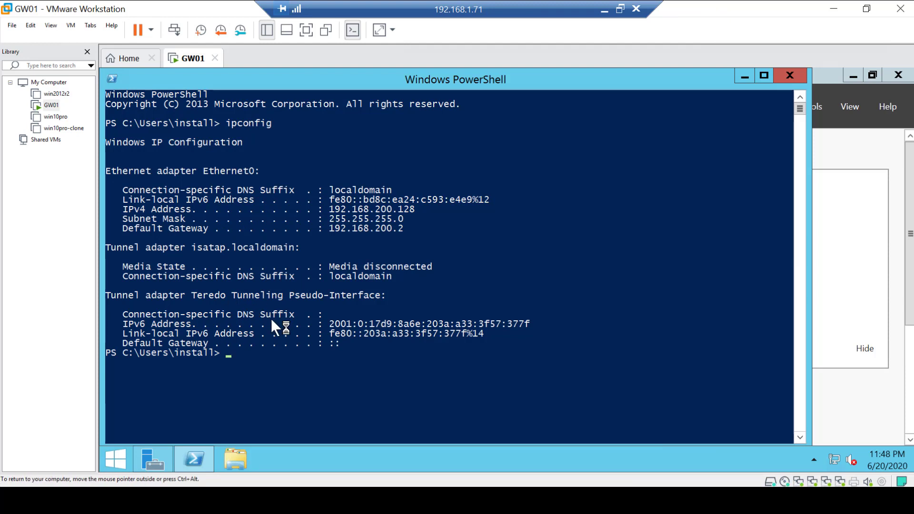
type("ipconfig")
key("Return")
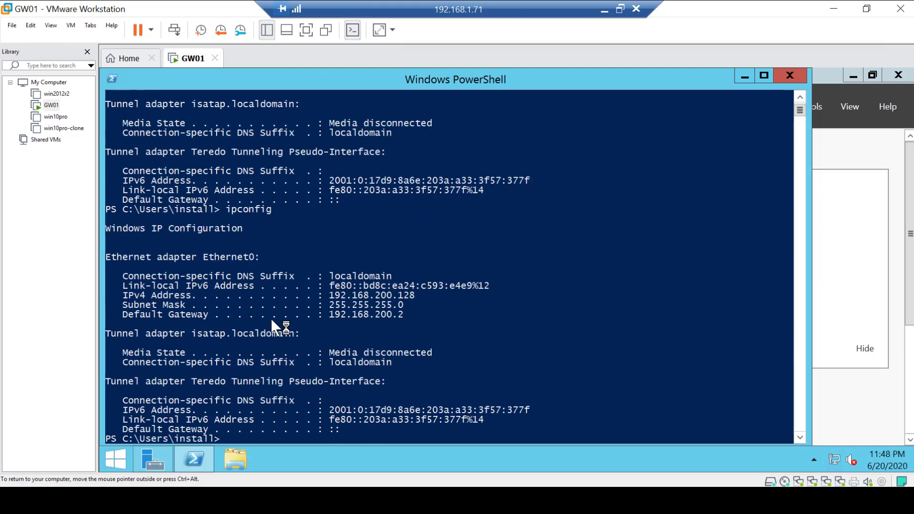
type("cl")
type("s")
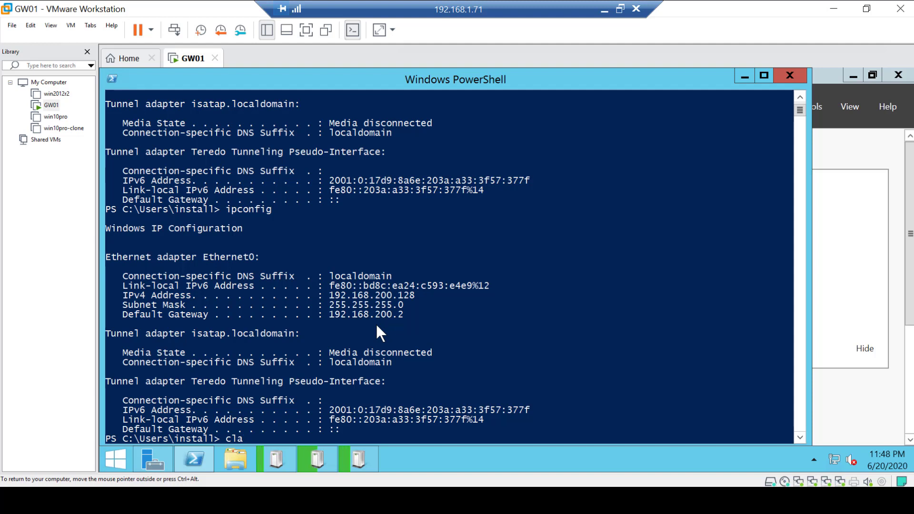
key("Return")
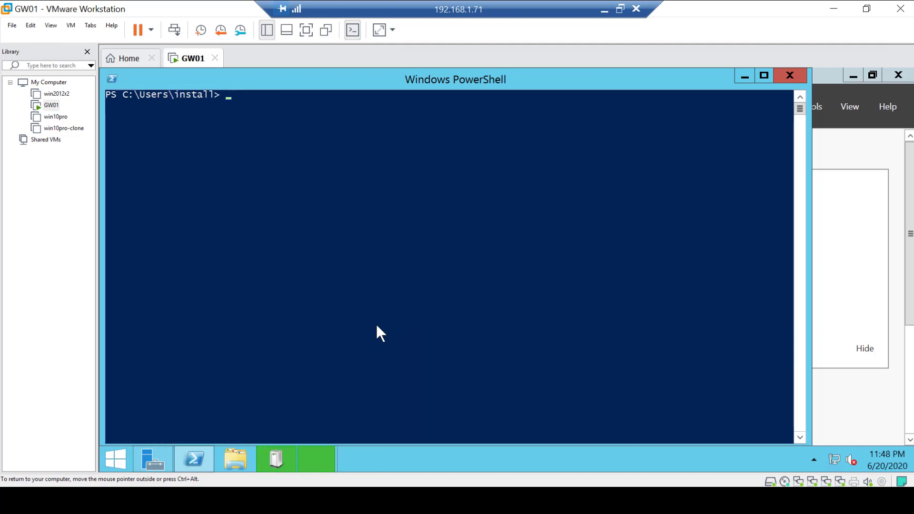
Run ipconfig again and select the IPv4 address of the Ethernet3 adapter
left_click(376, 326)
type("ipconfig")
key("Return")
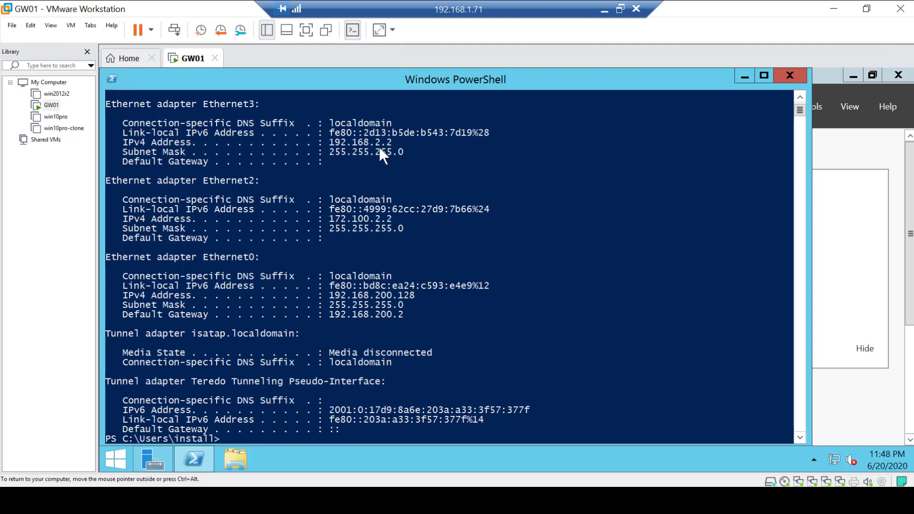
left_click_drag(330, 141, 378, 143)
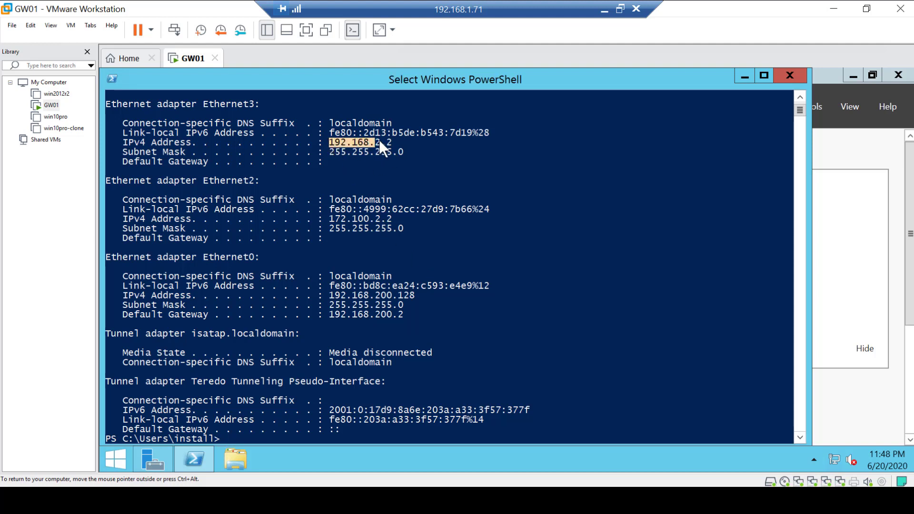
Select the Ethernet2 IPv4 address in the ipconfig output and scroll up to view the Ethernet1 adapter
left_click_drag(330, 218, 390, 217)
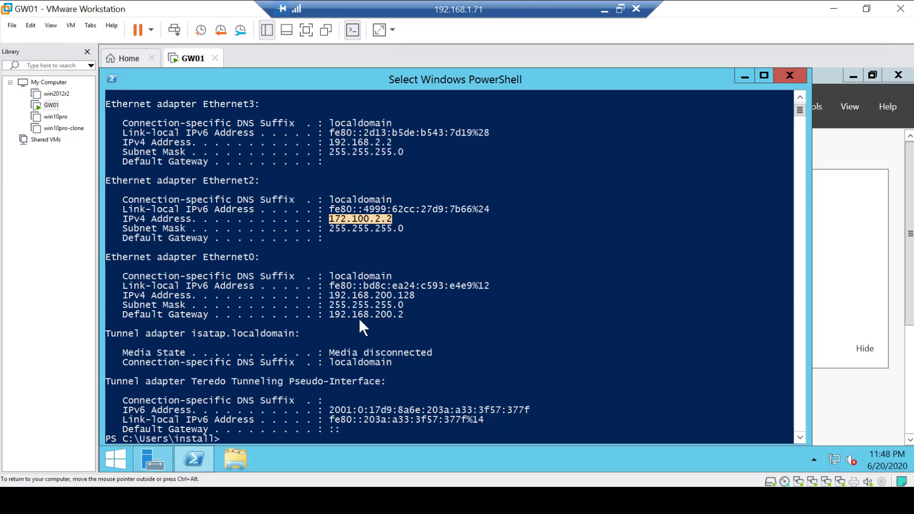
scroll(358, 317, "up", 3)
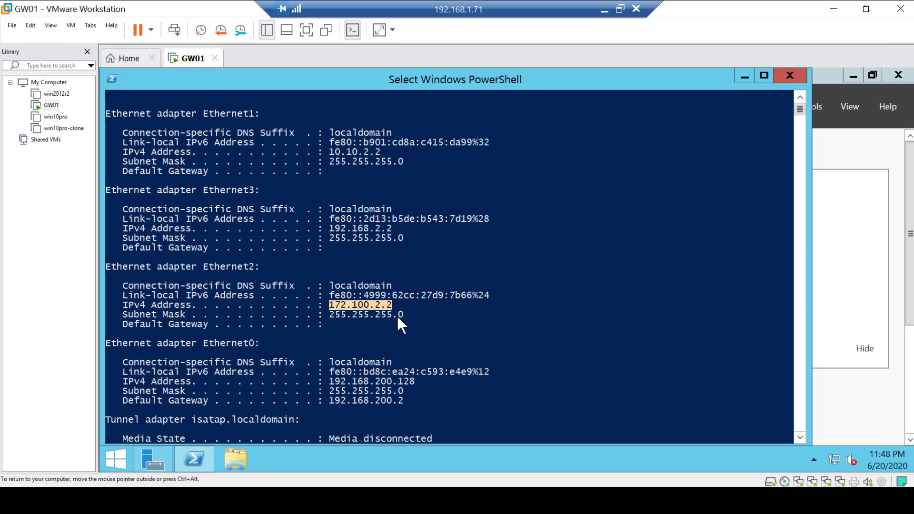
Open the Ethernet1 connection's details from Server Manager's Local Server page and highlight its physical address
left_click(852, 150)
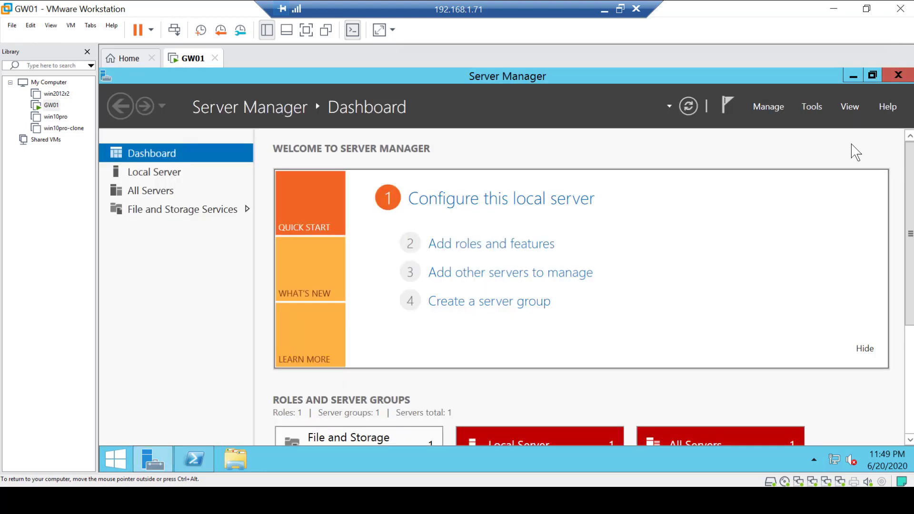
left_click(167, 180)
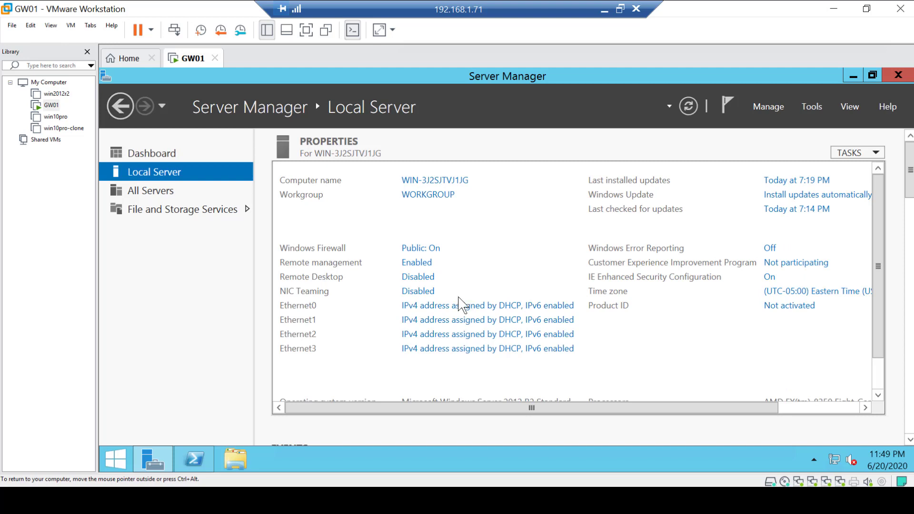
left_click(443, 321)
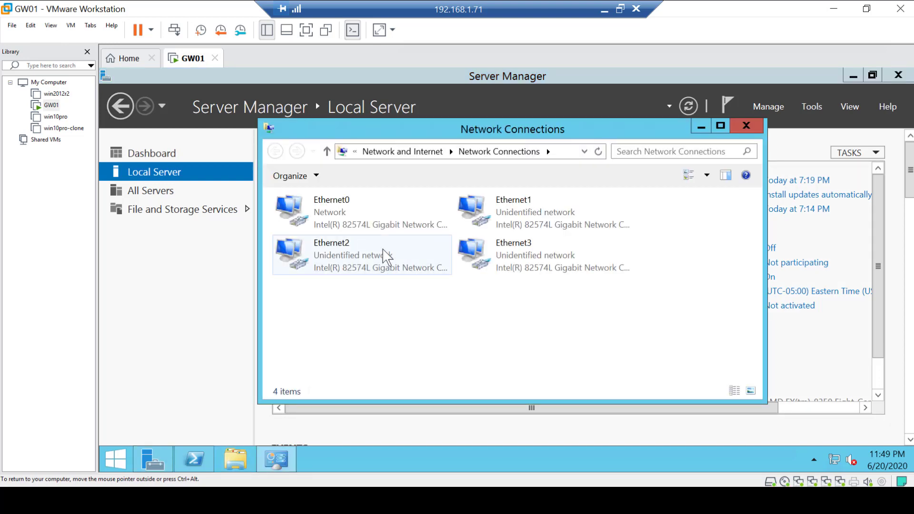
left_click_drag(443, 133, 585, 104)
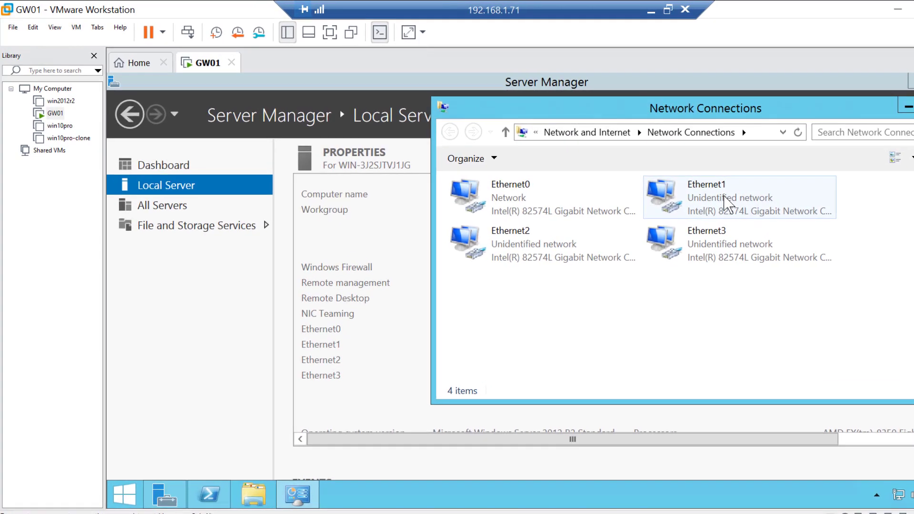
double_click(692, 183)
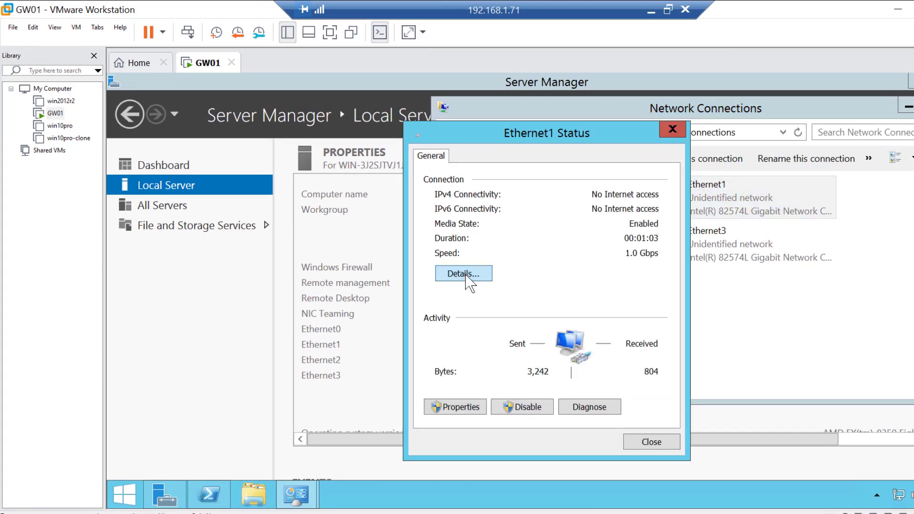
left_click(466, 276)
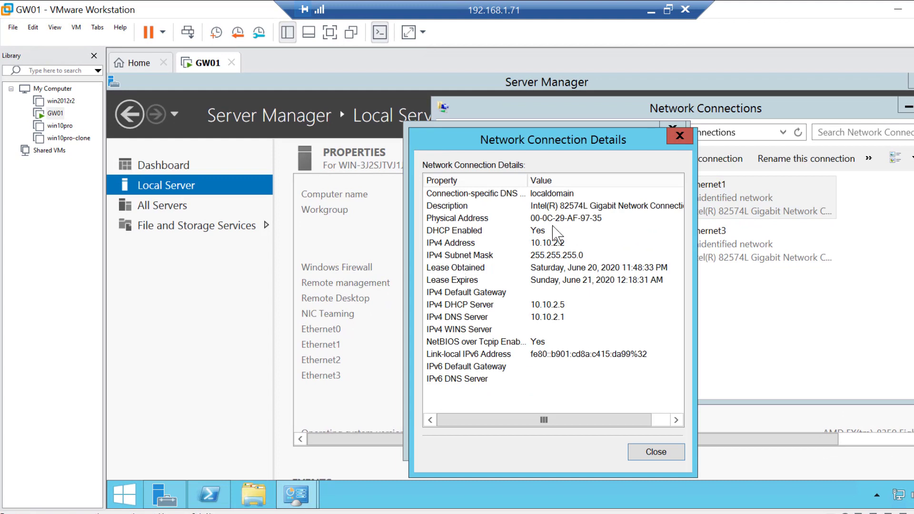
left_click(532, 220)
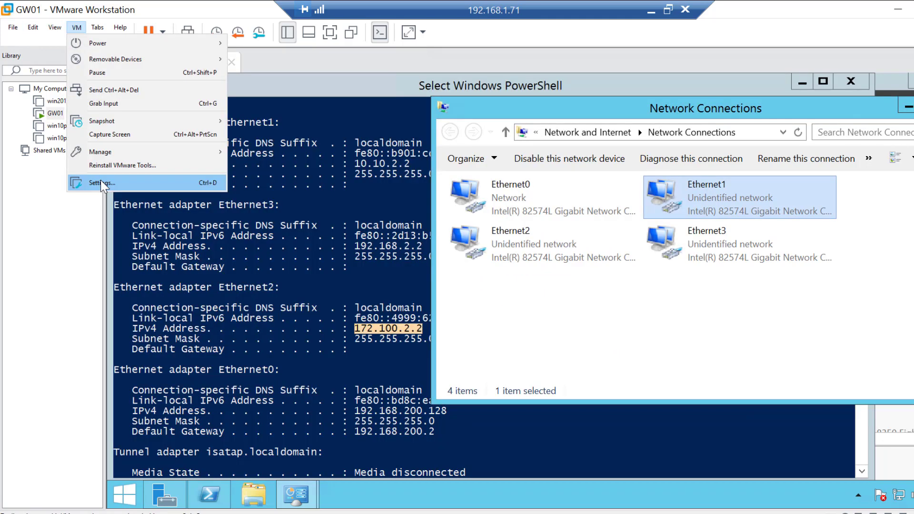
Open the VM settings and check Network Adapter 2's MAC address in its advanced settings, then close the dialogs
left_click(101, 180)
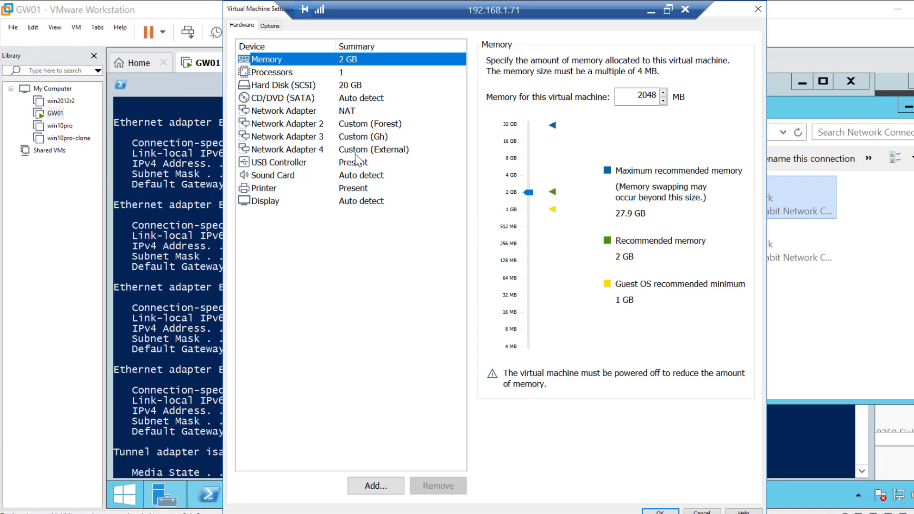
left_click_drag(257, 9, 67, 10)
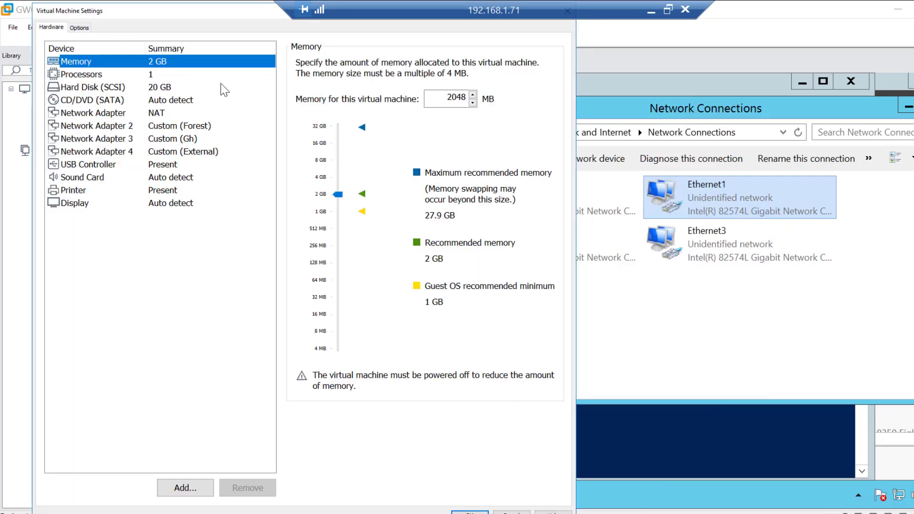
left_click(116, 127)
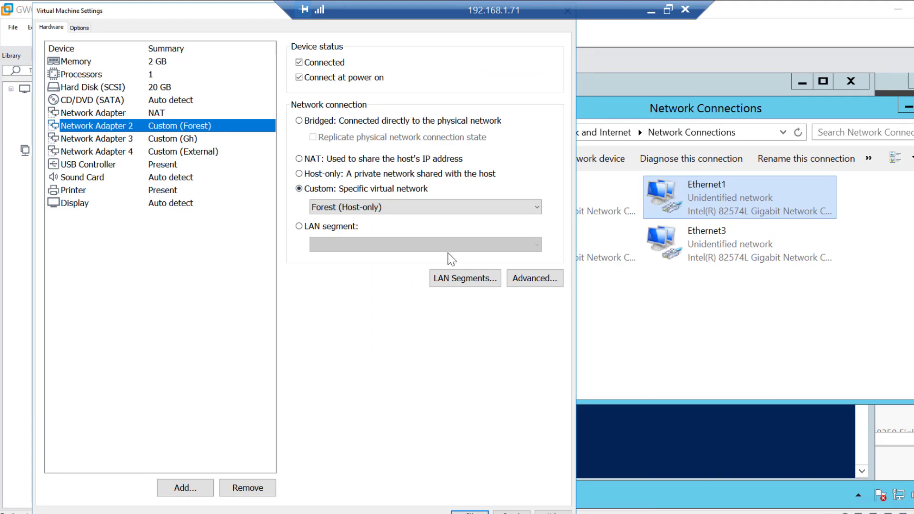
left_click(533, 279)
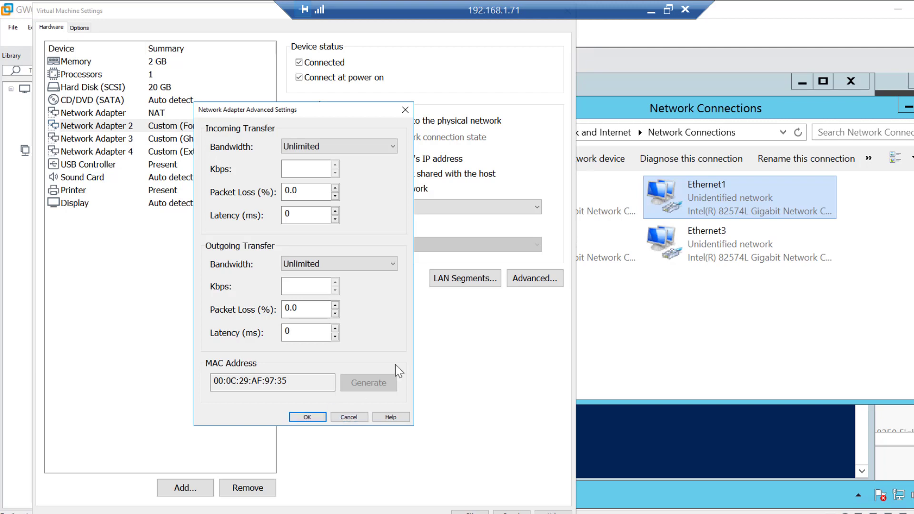
left_click(313, 417)
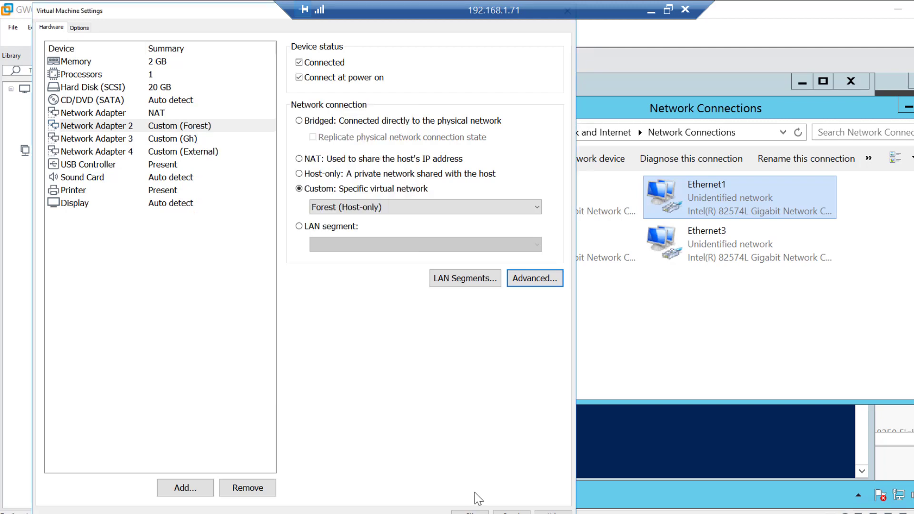
left_click(470, 513)
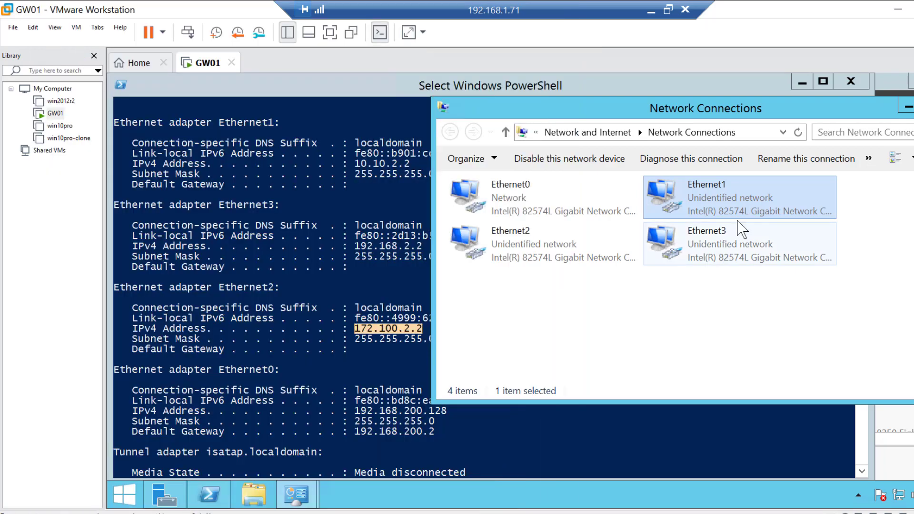
Rename the Ethernet1 network connection to Forest
right_click(729, 200)
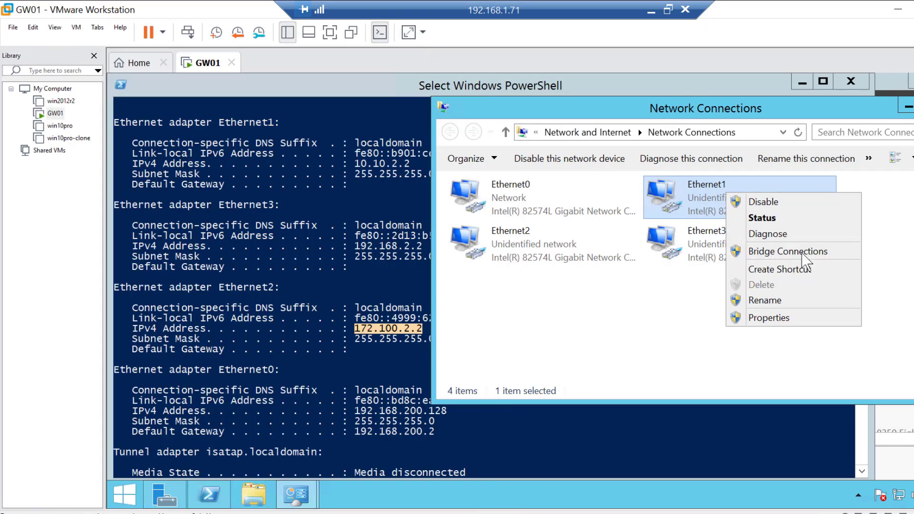
left_click(767, 302)
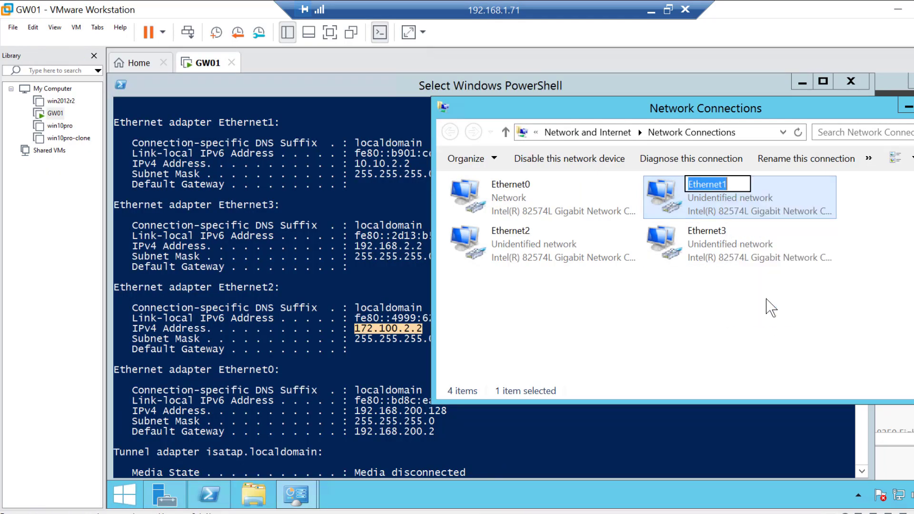
type("Forest")
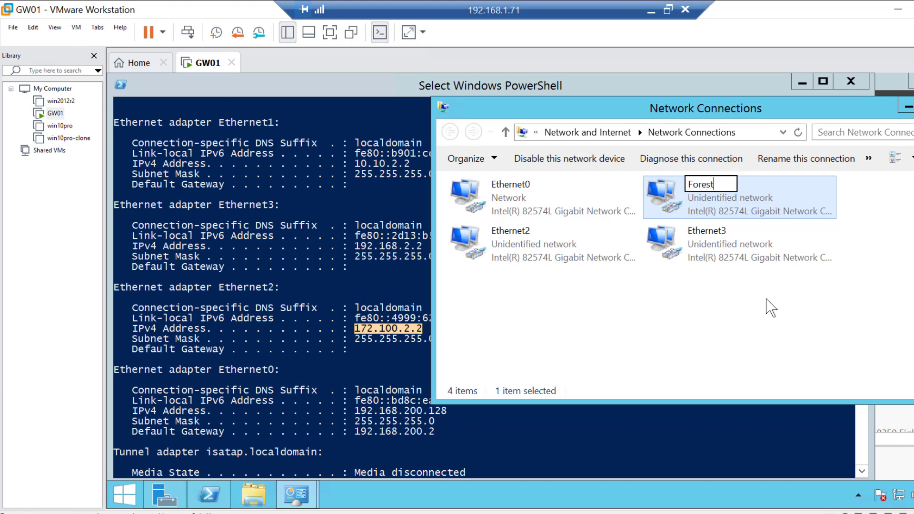
key("Return")
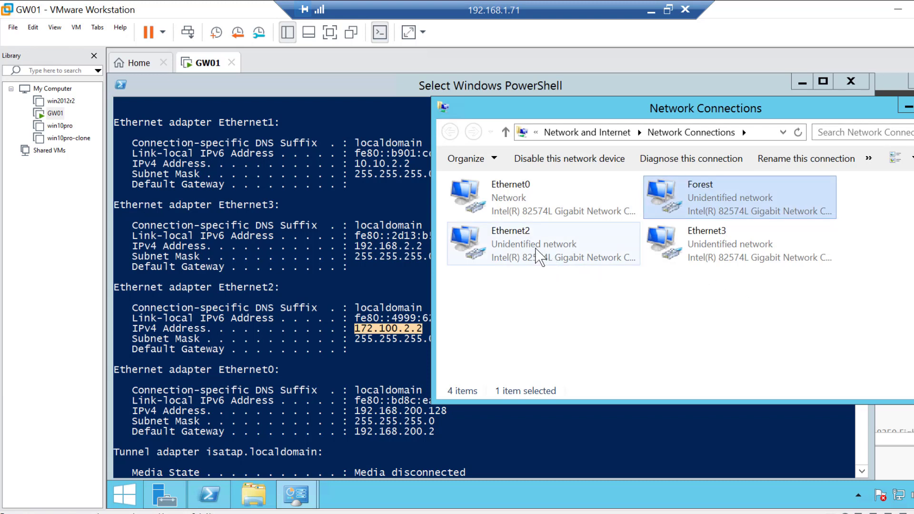
Open the Ethernet2 connection's properties, cancel them, and open its status details to view the physical address
left_click(537, 253)
right_click(518, 252)
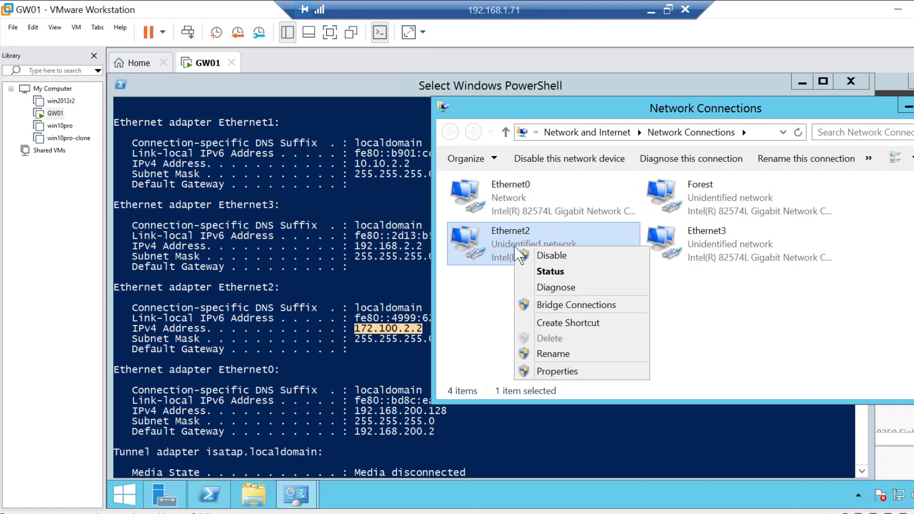
left_click(557, 372)
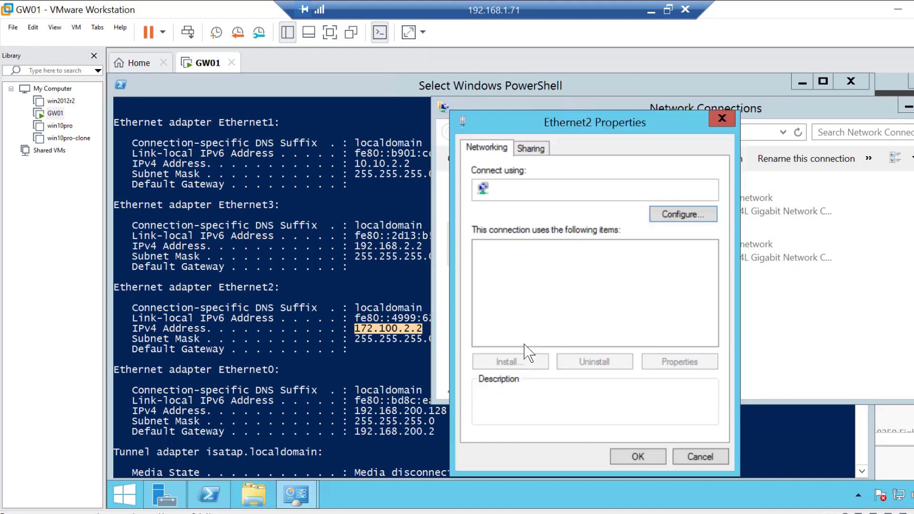
left_click(686, 456)
double_click(523, 257)
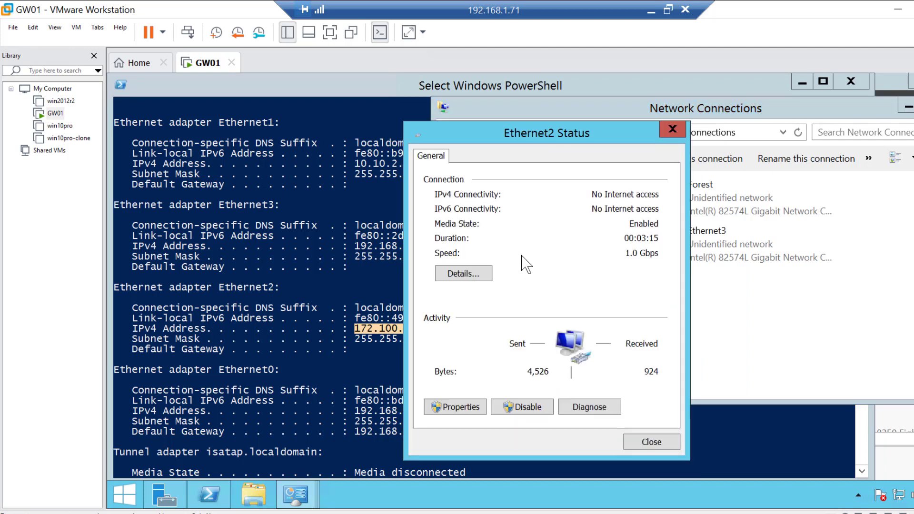
left_click(465, 279)
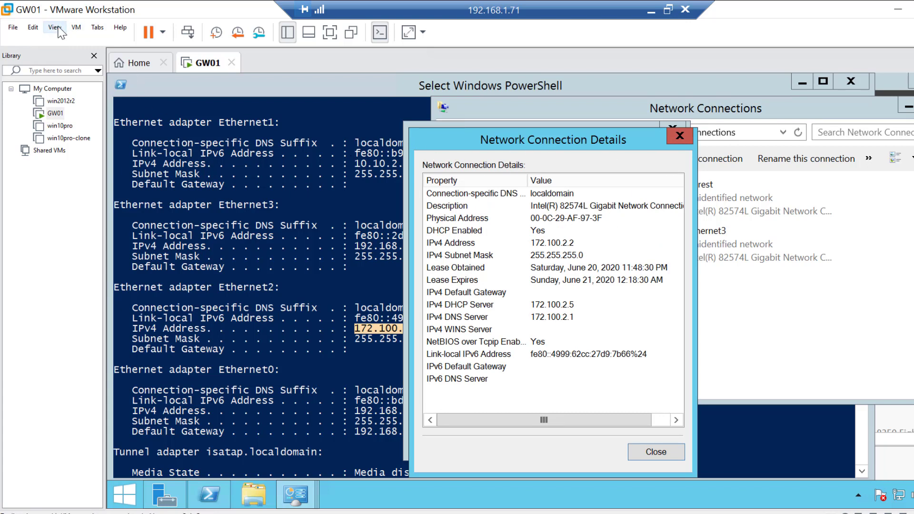
Open the VM settings and check Network Adapter 3's MAC address in its advanced settings, then close the dialogs
left_click(80, 27)
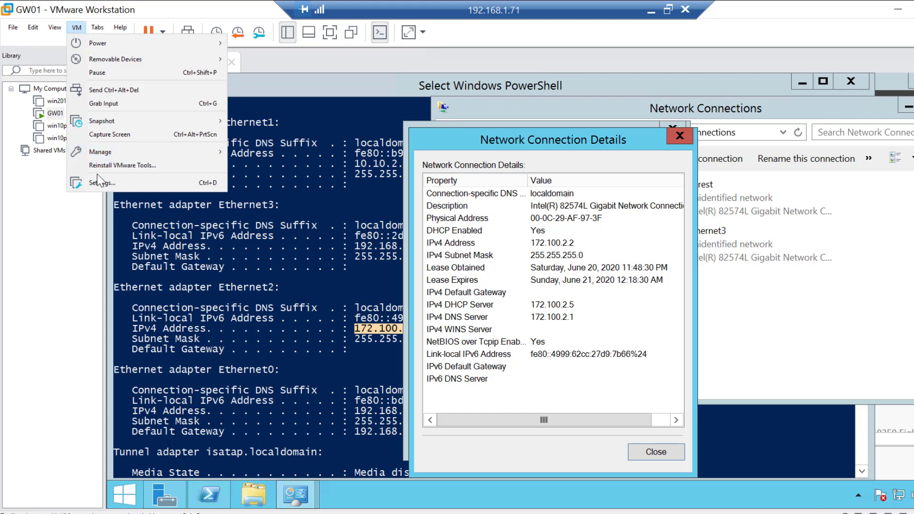
left_click(99, 187)
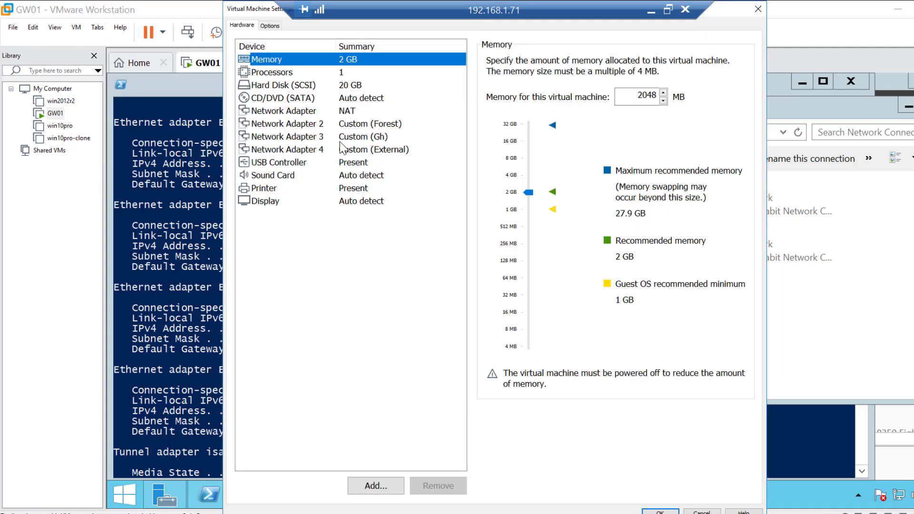
left_click(336, 139)
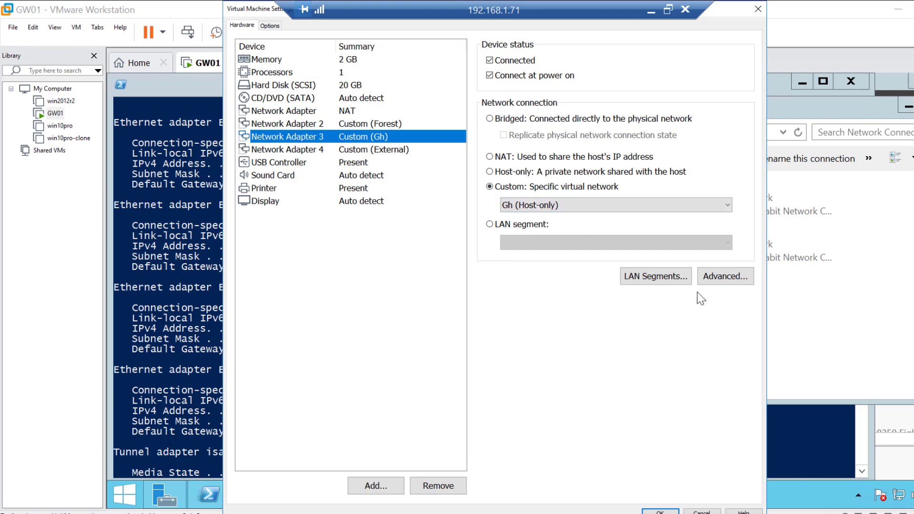
left_click(721, 280)
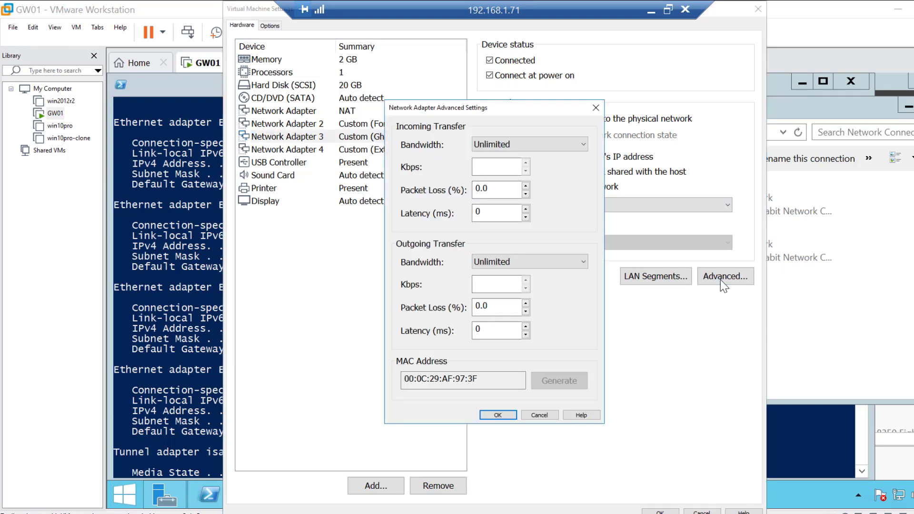
left_click(495, 416)
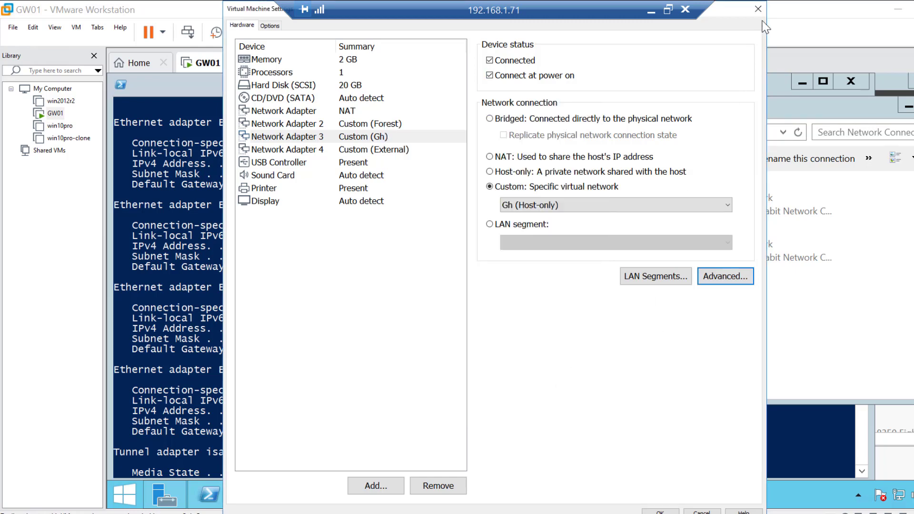
left_click(758, 7)
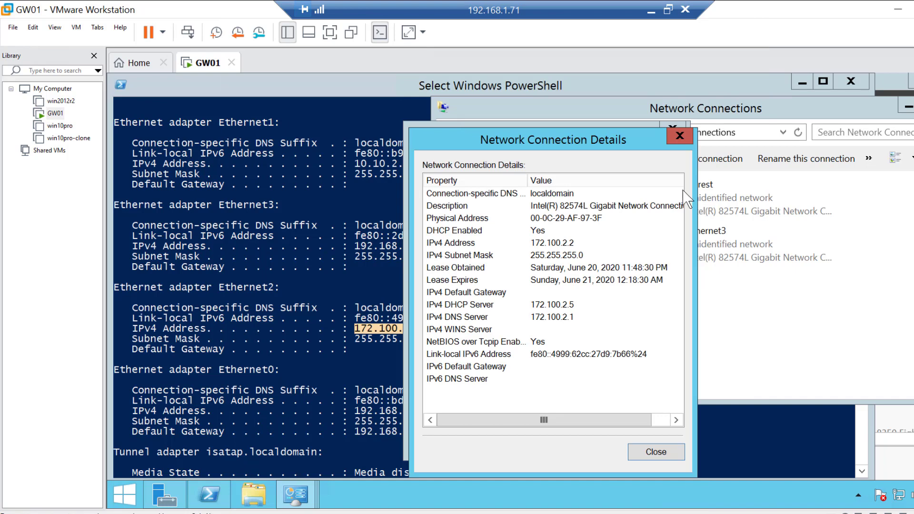
Close the Ethernet2 details and status windows and rename the Ethernet2 connection to Gh
left_click(686, 136)
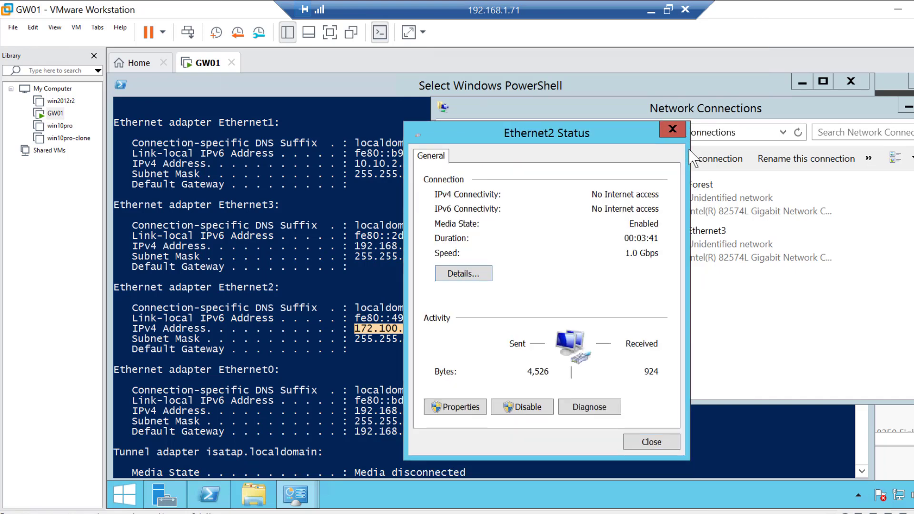
left_click(680, 127)
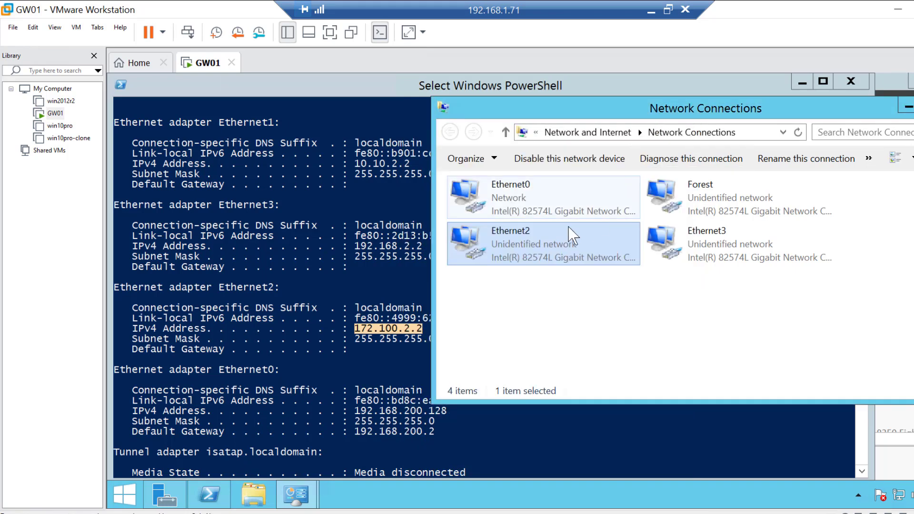
right_click(548, 245)
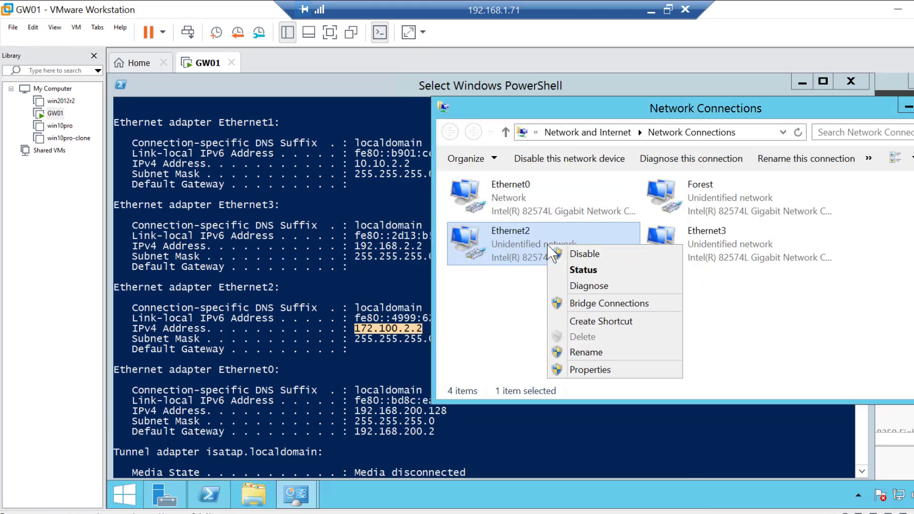
left_click(583, 353)
type("Gh")
key("Return")
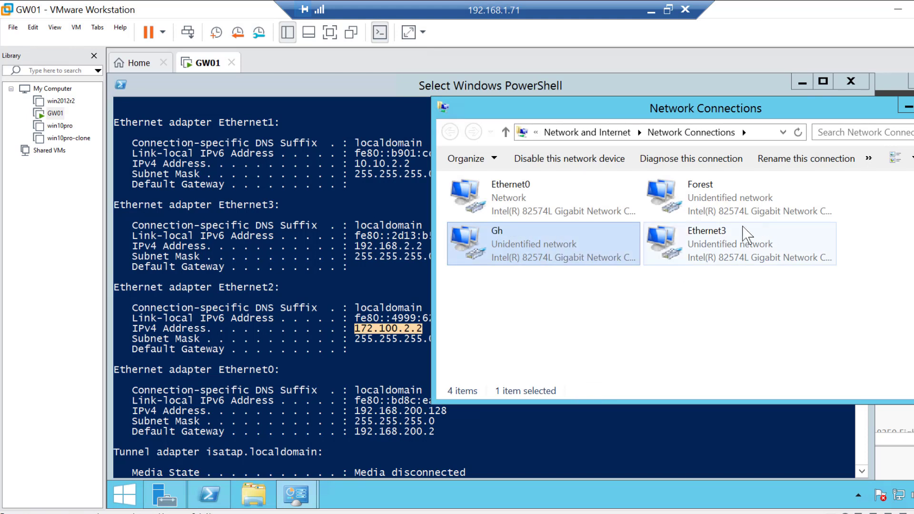
Open the Ethernet3 connection's status details and compare with Network Adapter 4's MAC address in the VM's advanced adapter settings
double_click(725, 241)
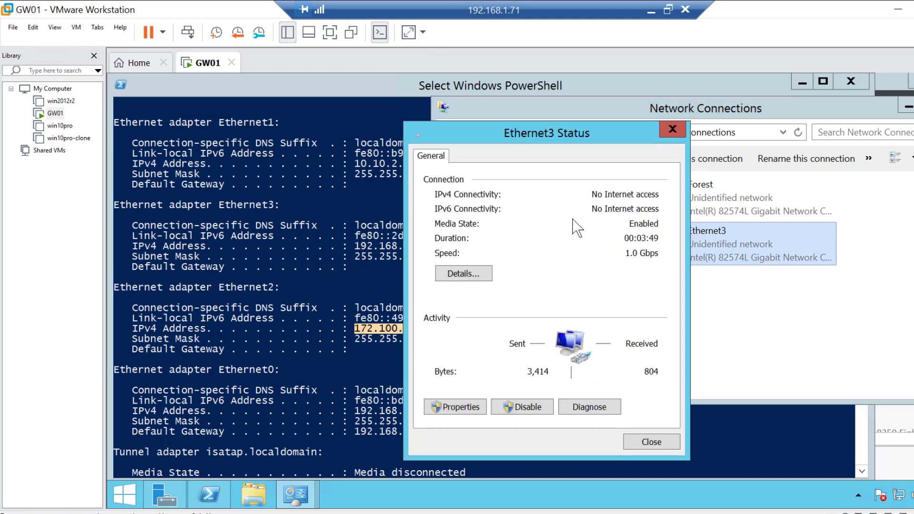
left_click(464, 275)
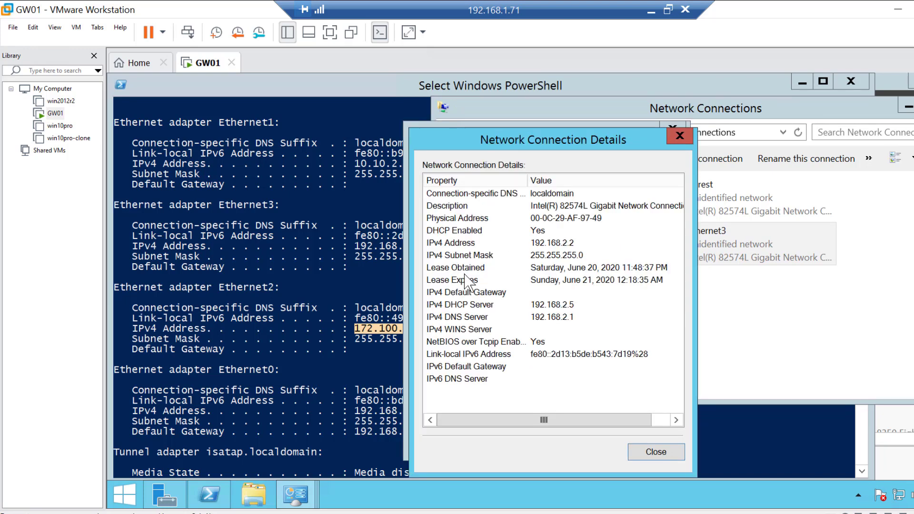
left_click(76, 27)
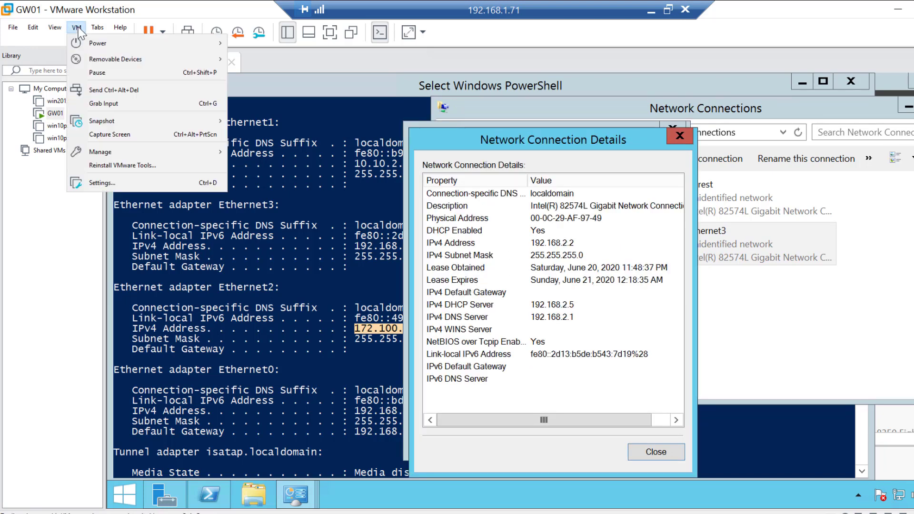
left_click(102, 182)
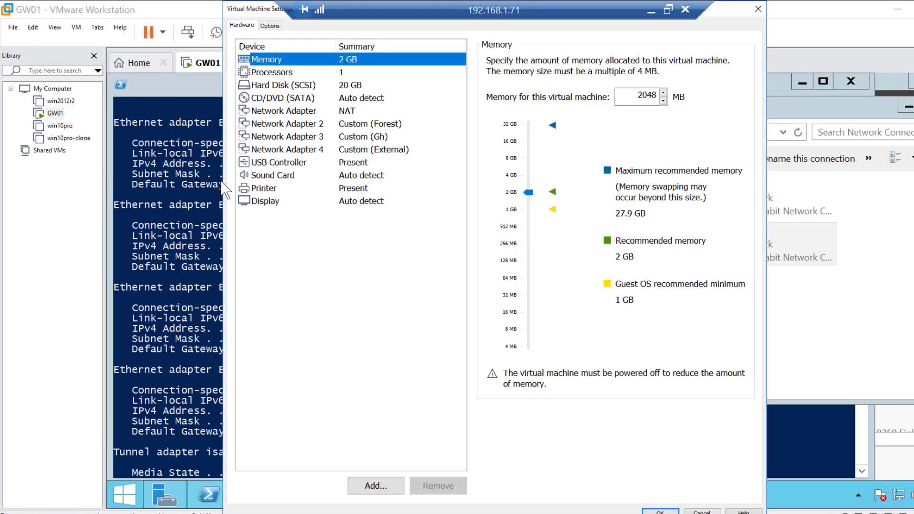
left_click(343, 151)
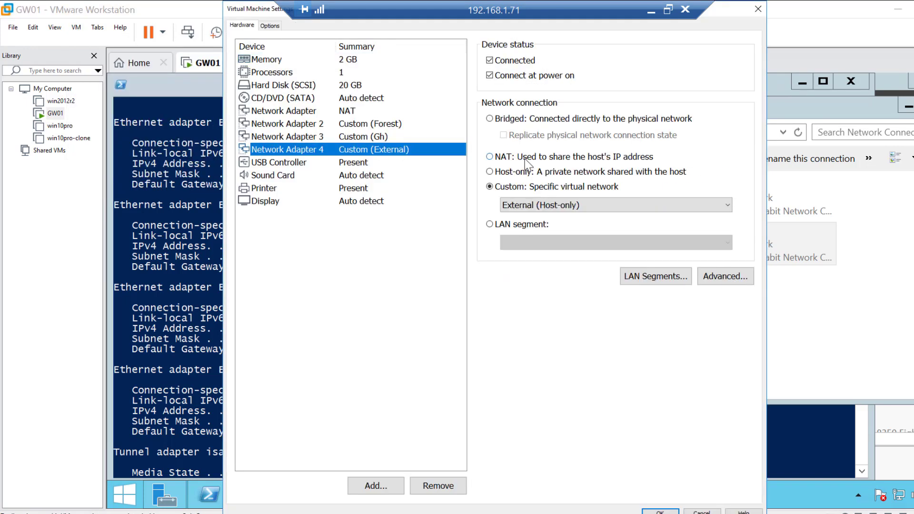
left_click(715, 278)
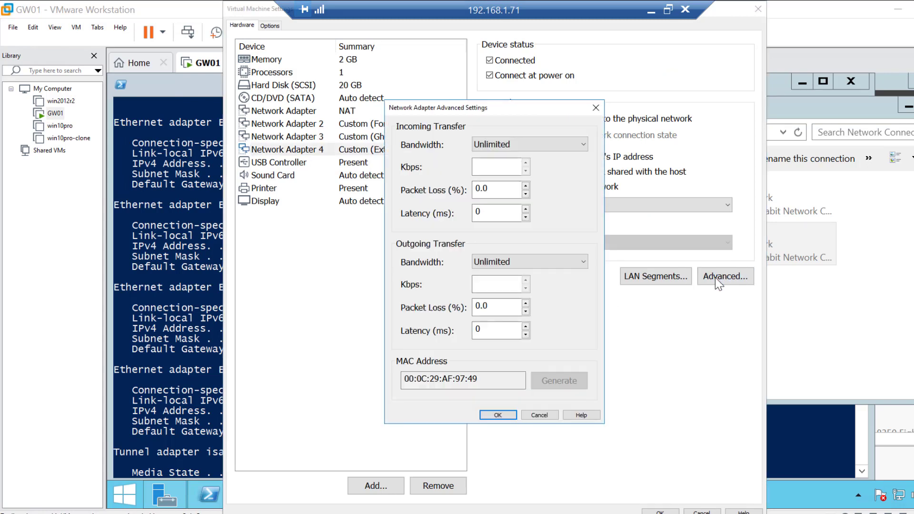
left_click(497, 416)
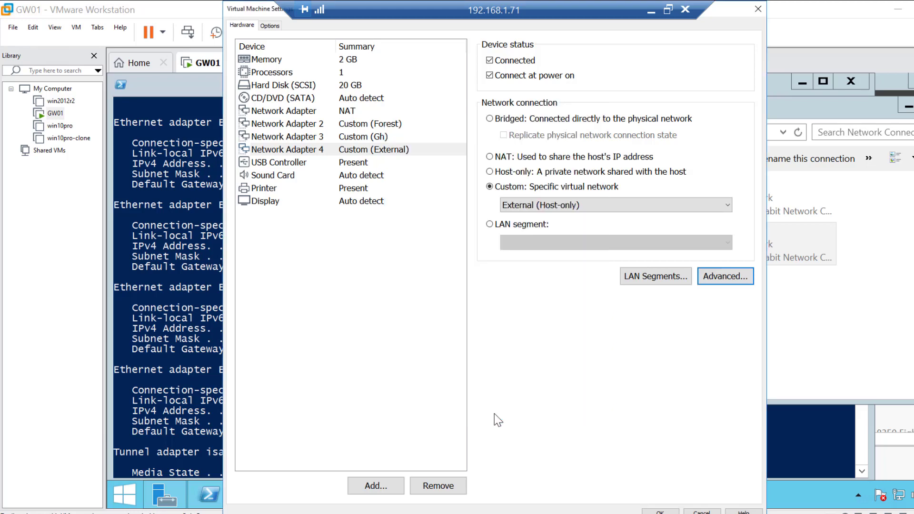
left_click(756, 9)
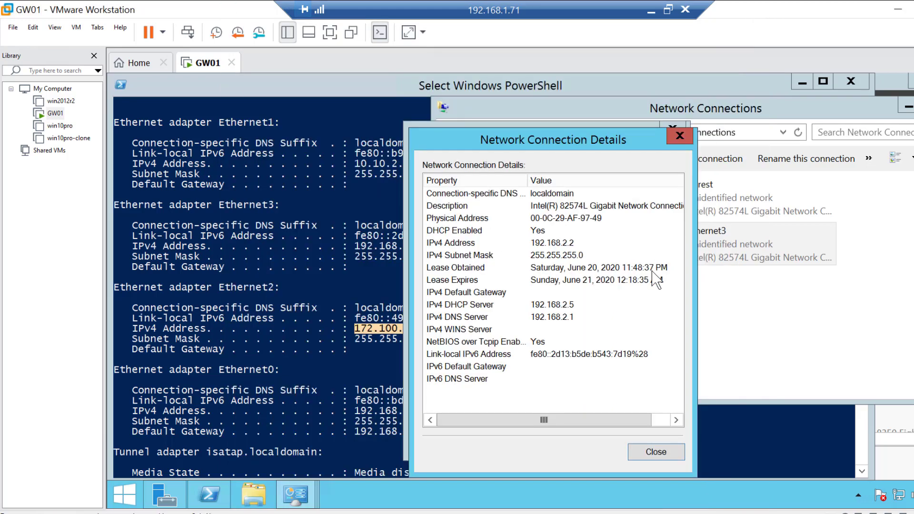
Close the Ethernet3 details and status windows and rename the Ethernet3 connection to External
left_click(651, 456)
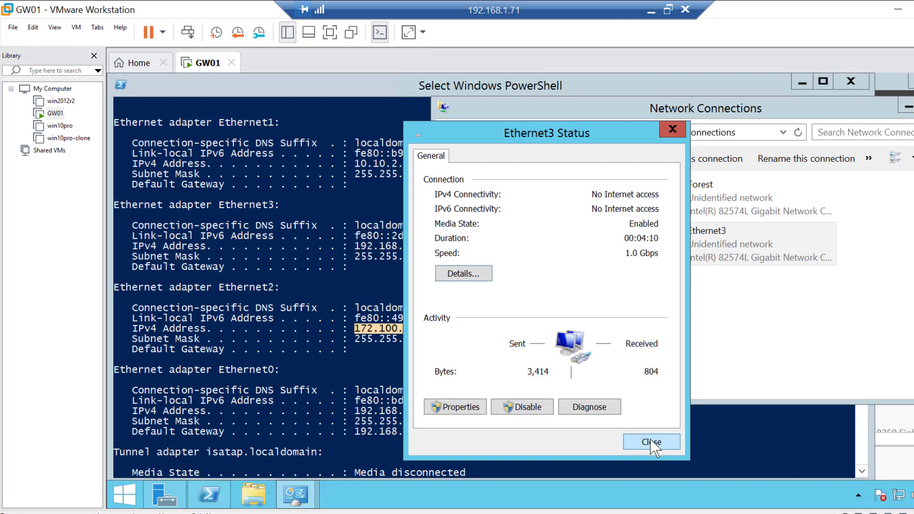
left_click(653, 439)
right_click(705, 231)
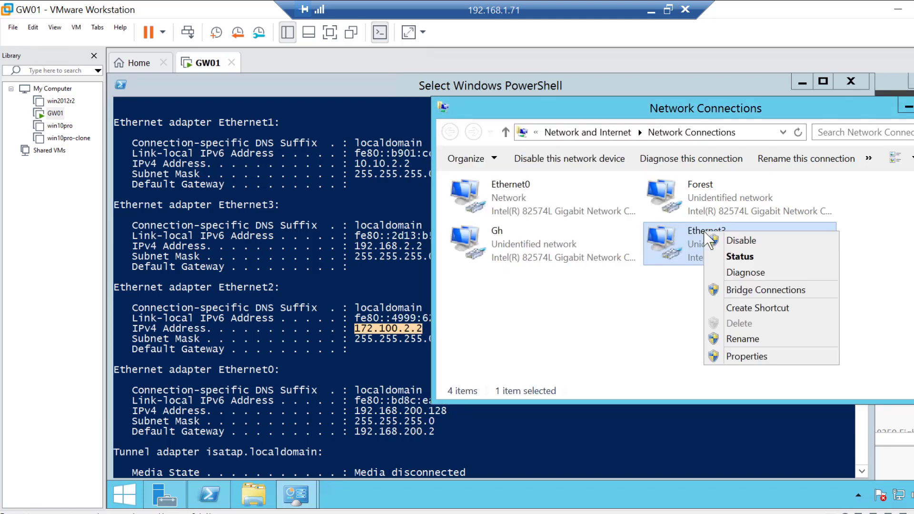
left_click(760, 338)
type("External")
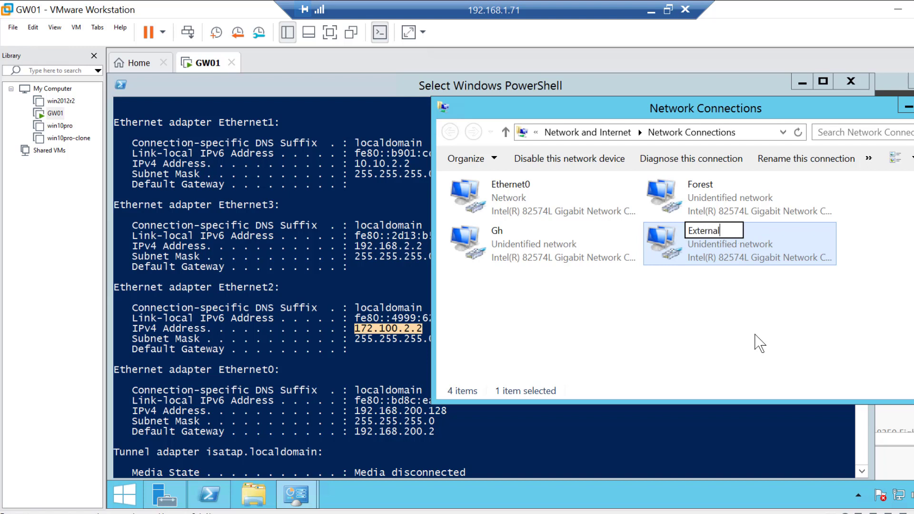
key("Return")
Open the Forest connection's properties and disable Internet Protocol Version 6 for it
left_click(713, 197)
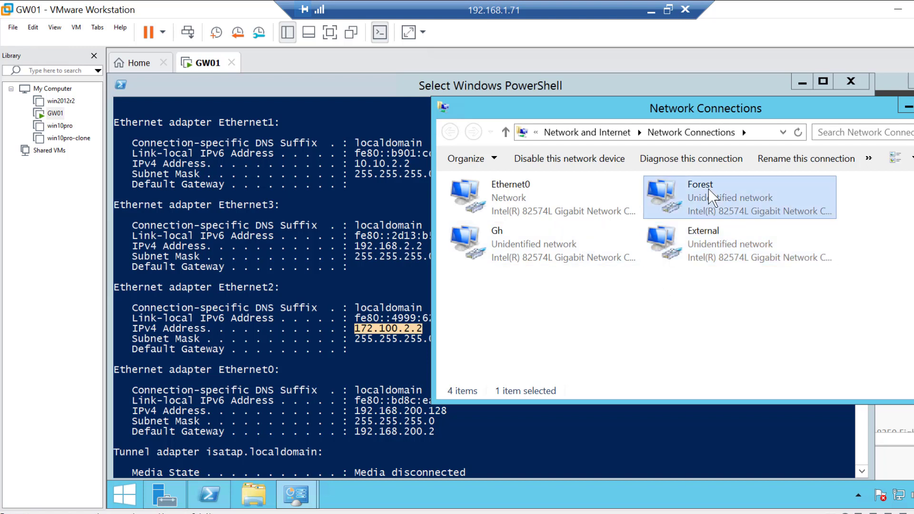
right_click(713, 198)
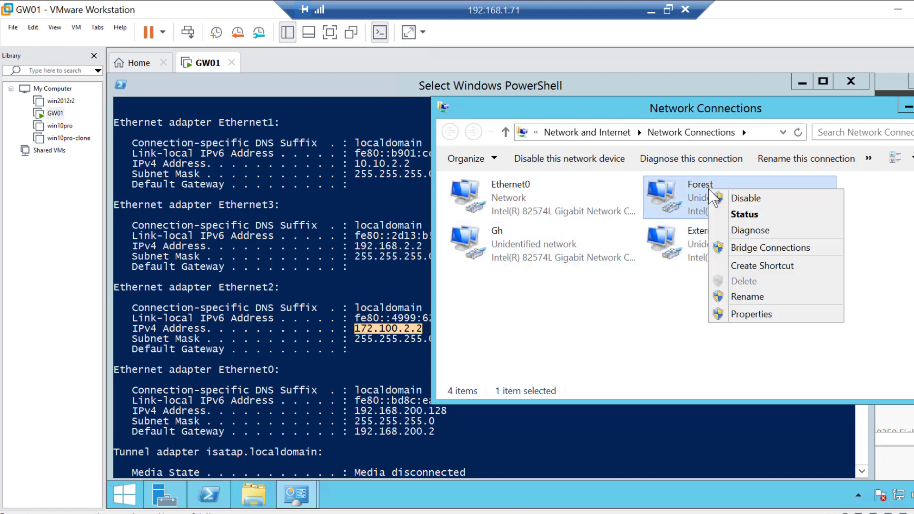
left_click(757, 315)
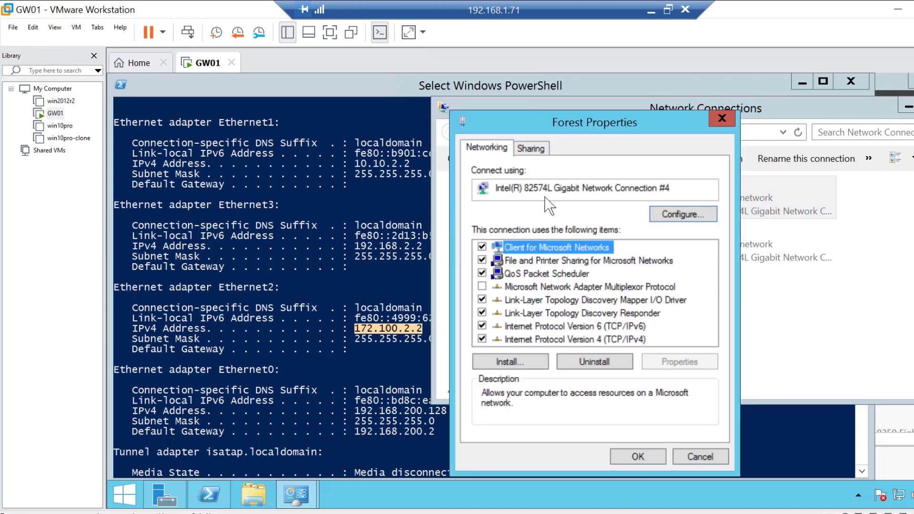
left_click(482, 326)
left_click(601, 339)
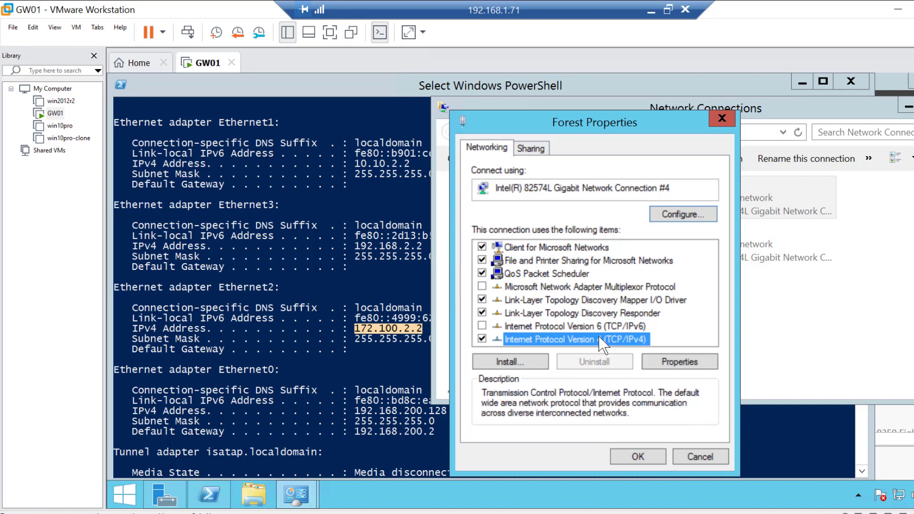
Give Forest a static IPv4 address of 10.10.2.2 with subnet mask 255.255.255.0 and close its properties
left_click(669, 361)
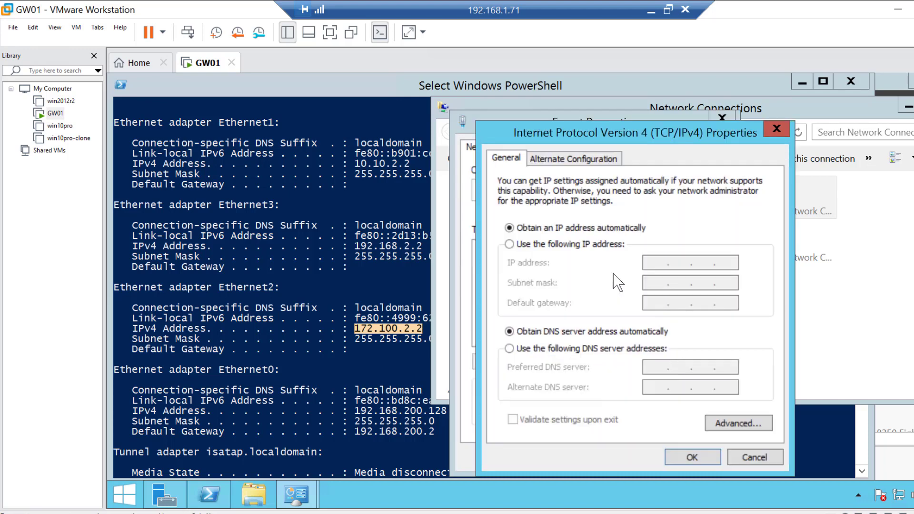
left_click(510, 245)
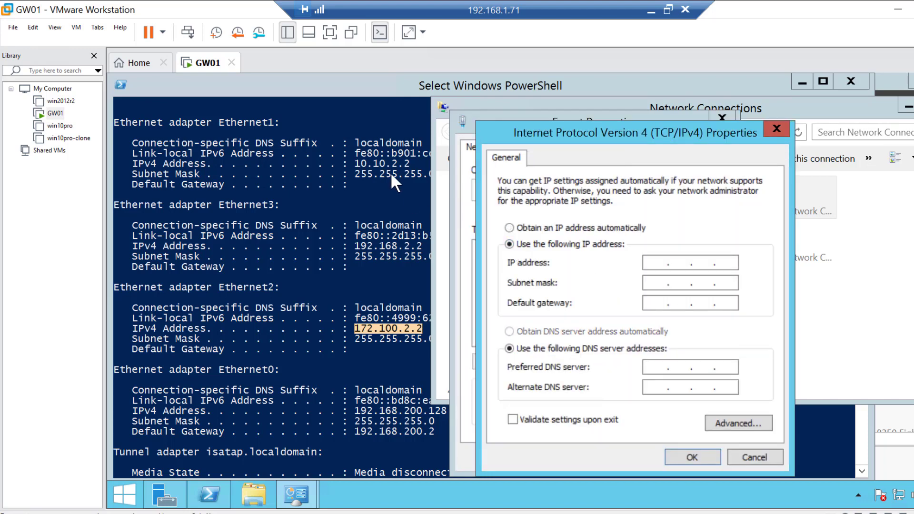
left_click(660, 262)
key("Tab")
key("Right")
type("255 . 255")
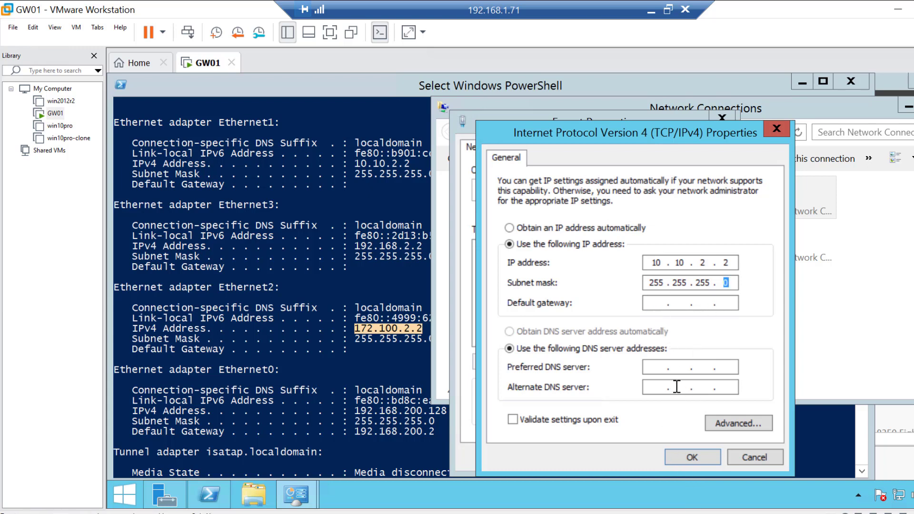
left_click(691, 459)
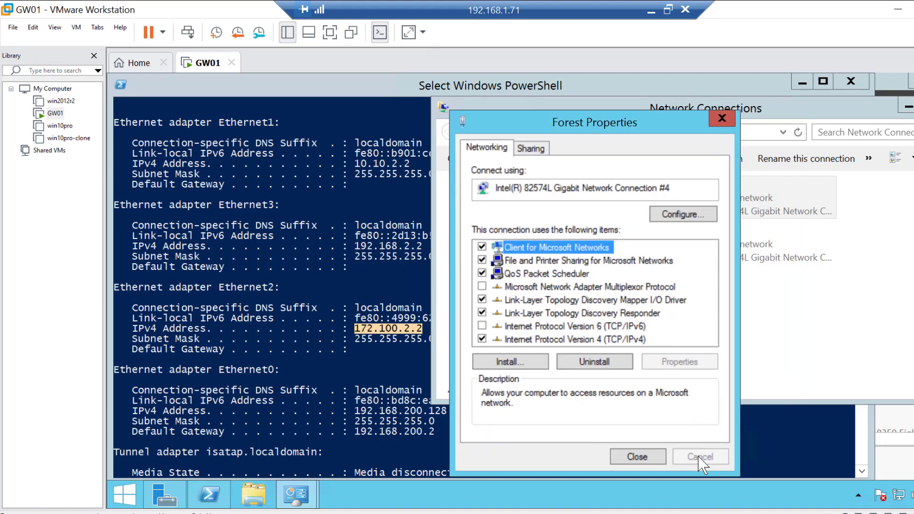
left_click(655, 458)
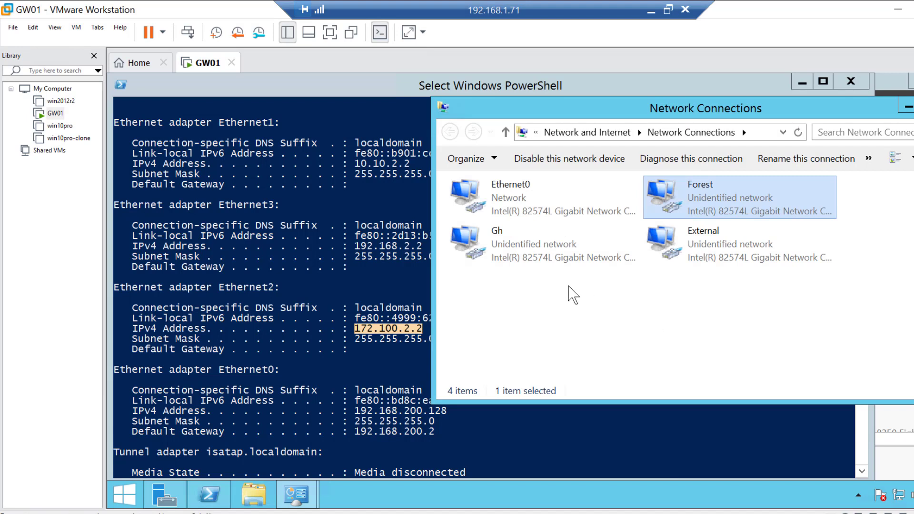
Open the Gh connection's properties and disable Internet Protocol Version 6 for it
left_click(544, 259)
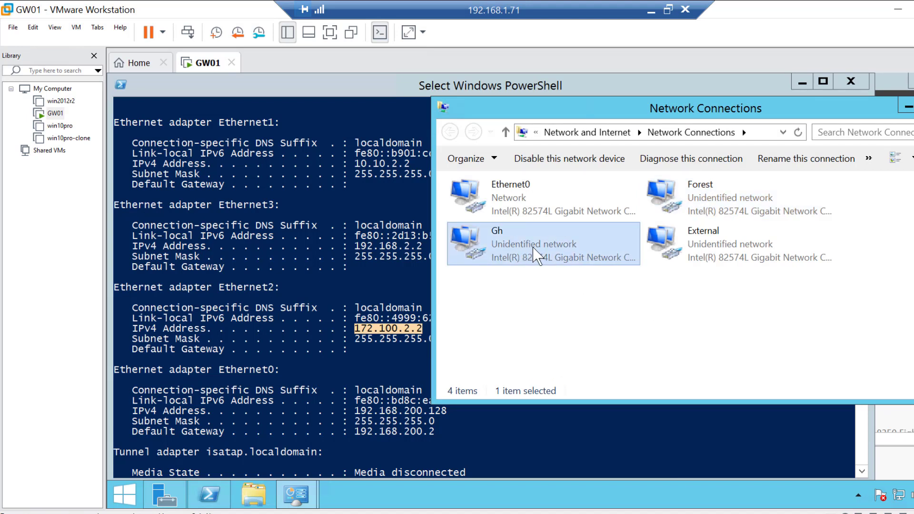
right_click(533, 248)
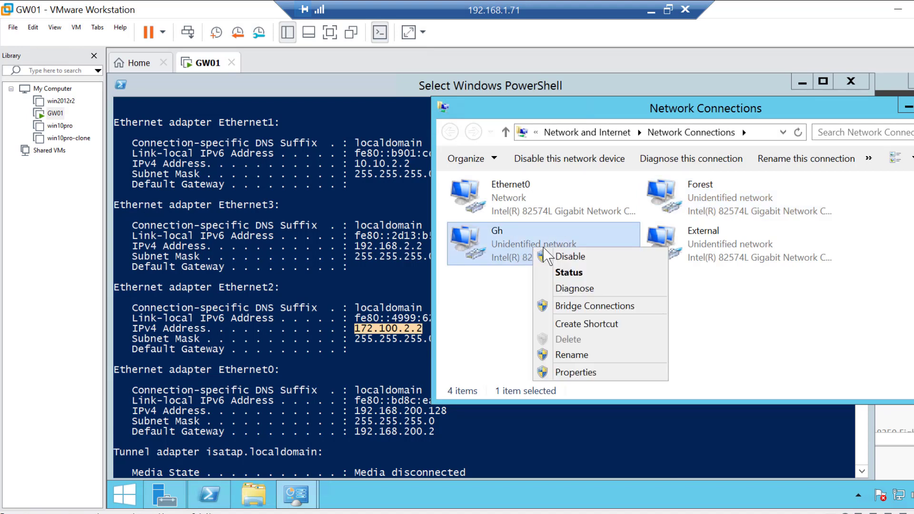
left_click(589, 372)
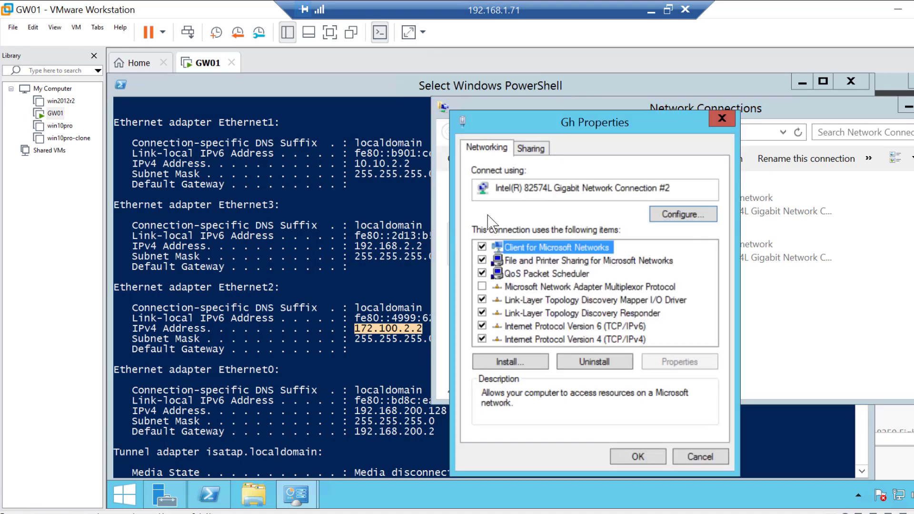
left_click(483, 326)
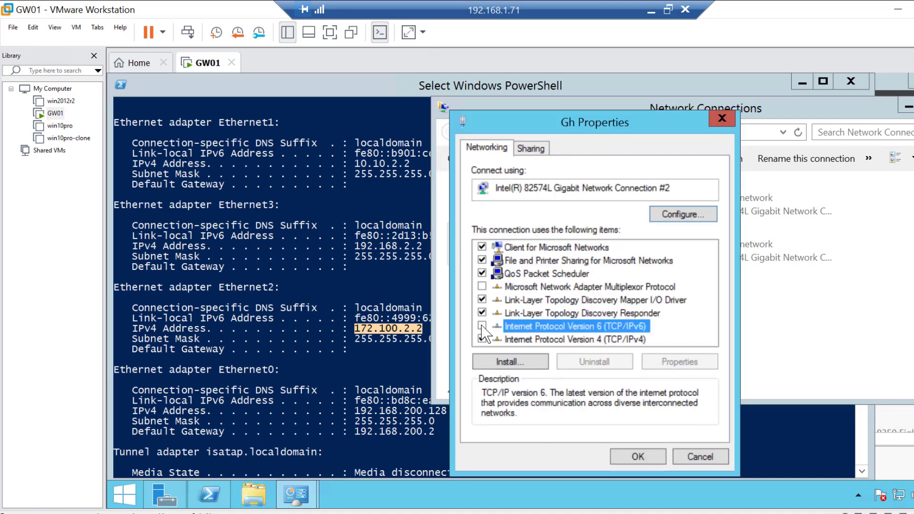
left_click(595, 339)
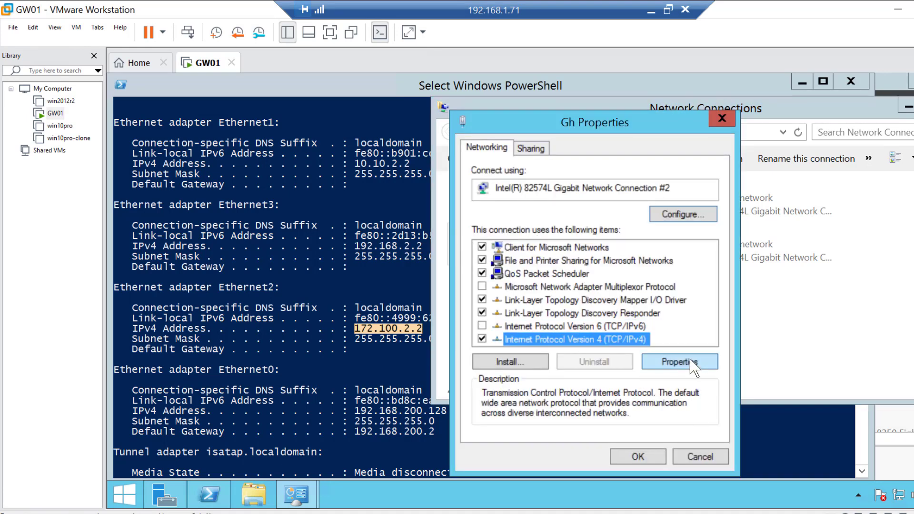
Give Gh a static IPv4 address of 172.100.2.2 with subnet mask 255.255.0.0 and close its properties
left_click(695, 363)
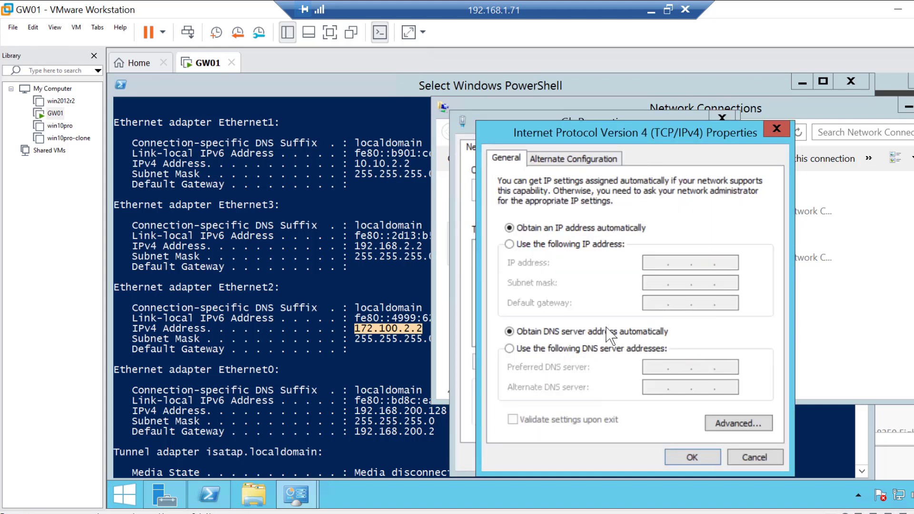
left_click(509, 244)
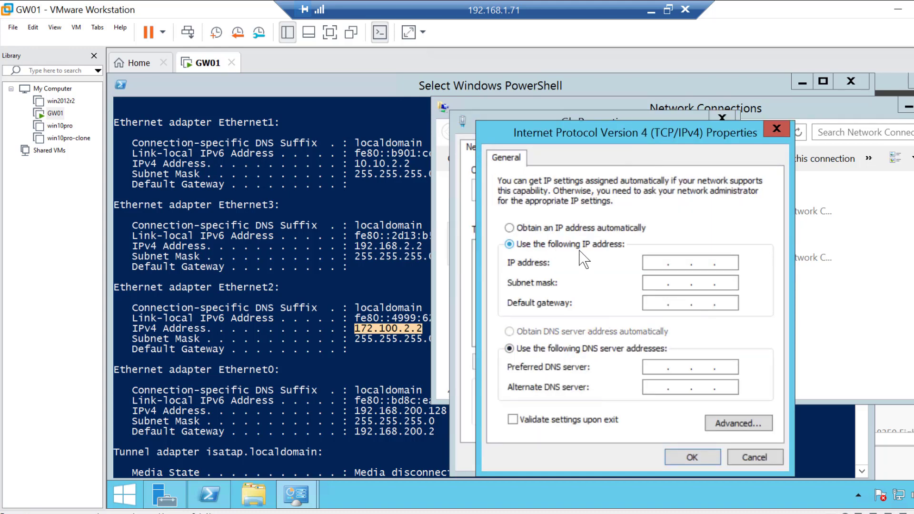
left_click(650, 259)
type("172 . 100 . 2 . 2")
key("Tab")
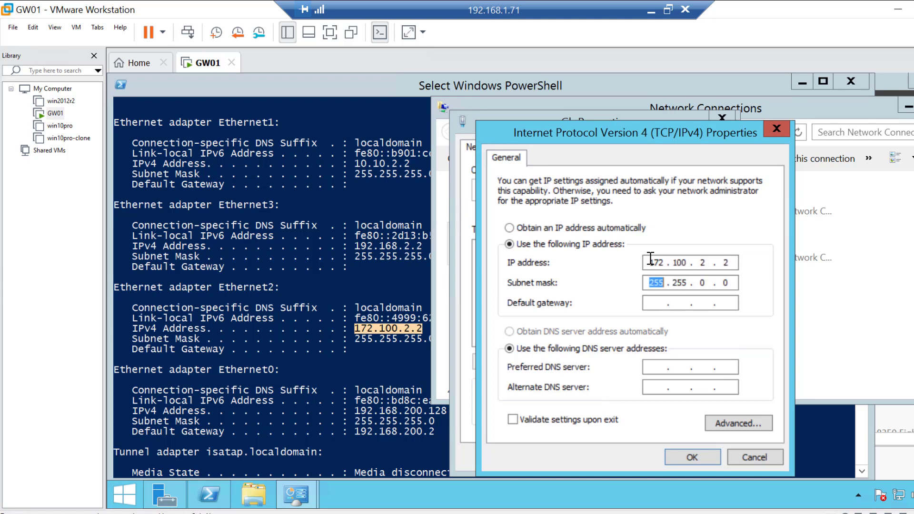
type("255 .")
left_click(706, 457)
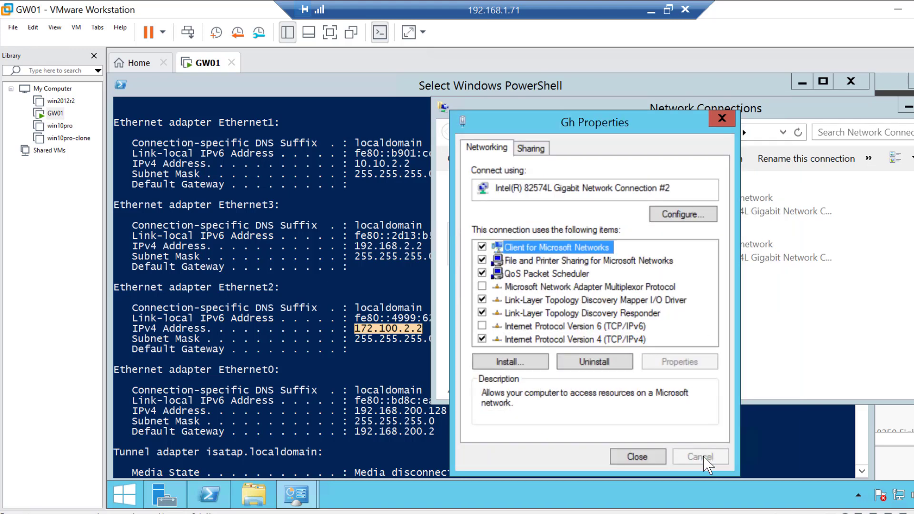
left_click(637, 457)
Open the External connection's properties and disable Internet Protocol Version 6 for it
left_click(733, 257)
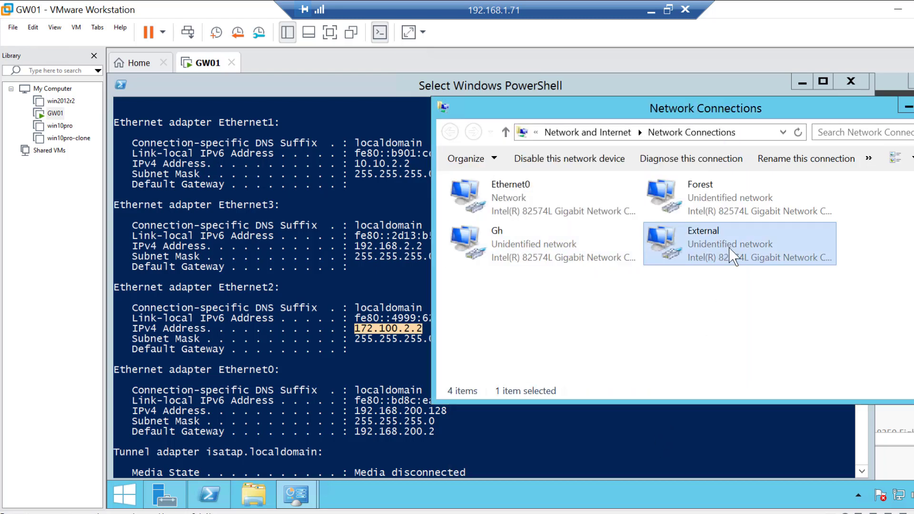
right_click(729, 248)
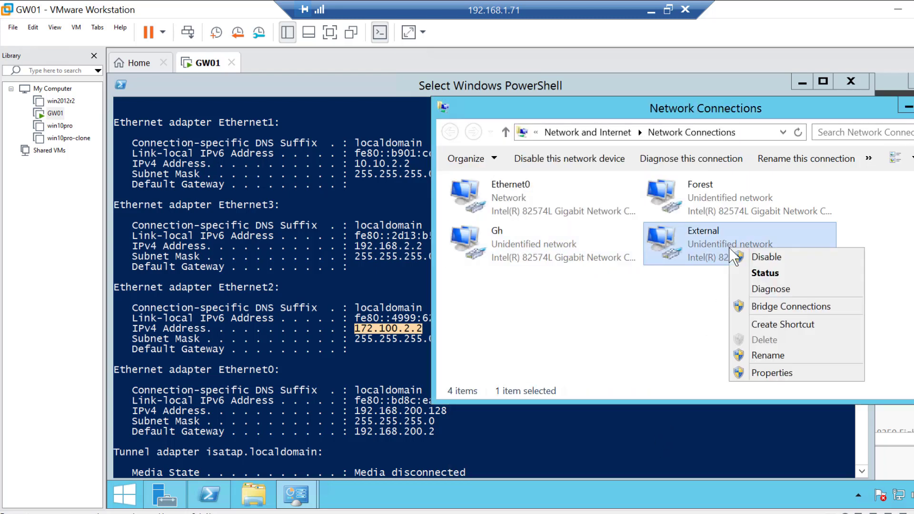
left_click(788, 372)
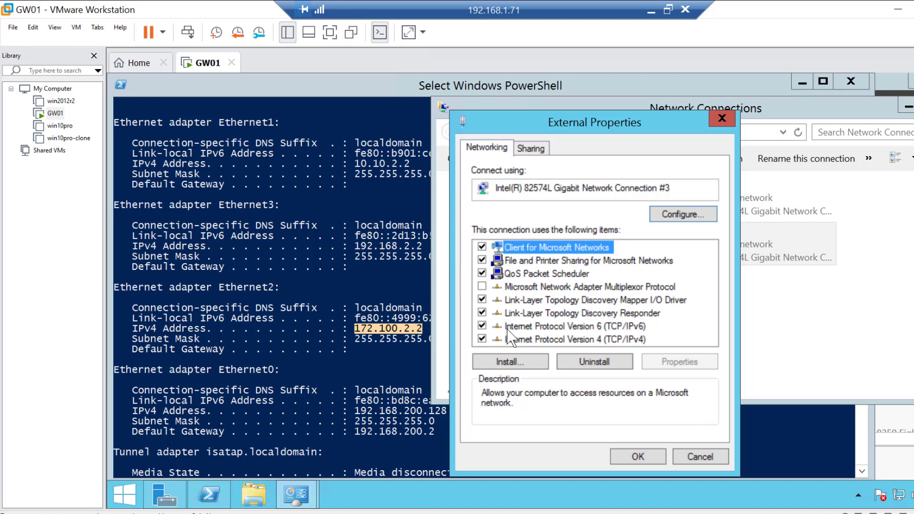
left_click(482, 327)
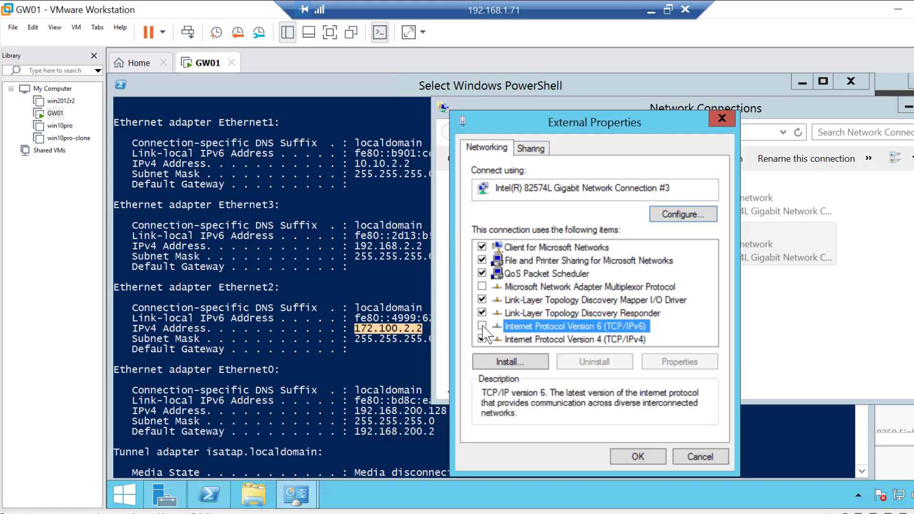
left_click(619, 340)
Give External a static IPv4 address of 192.168.2.2 with subnet mask 255.255.255.0 and close its properties
left_click(692, 364)
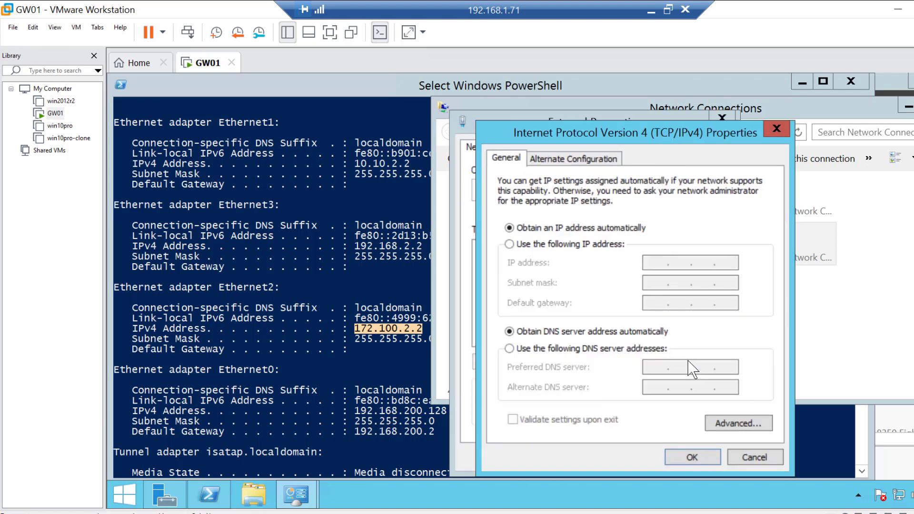
left_click(509, 245)
type("192")
type("168")
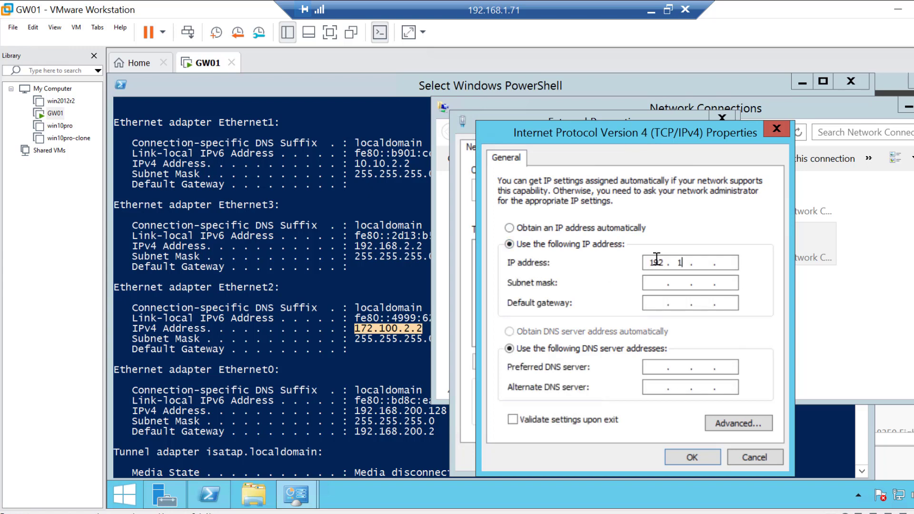
type("2 ")
type("2")
key("Tab")
key("Tab")
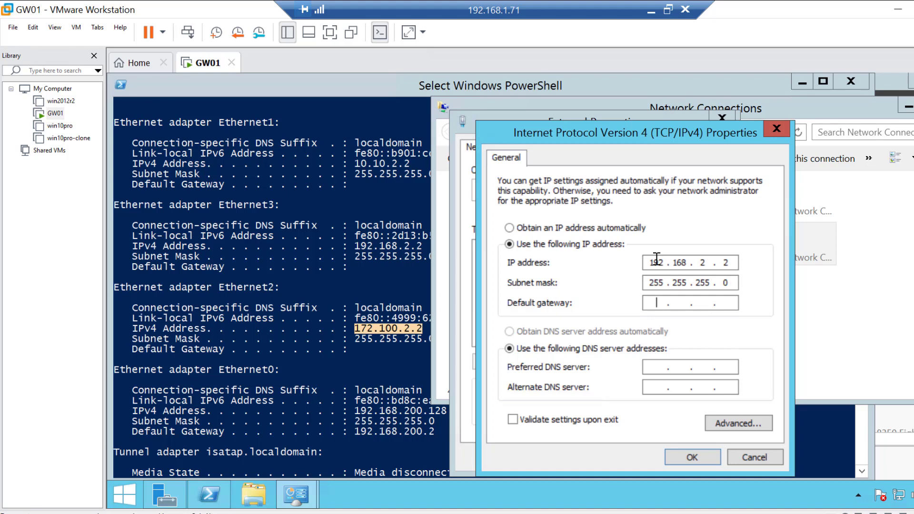
left_click(702, 459)
left_click(638, 457)
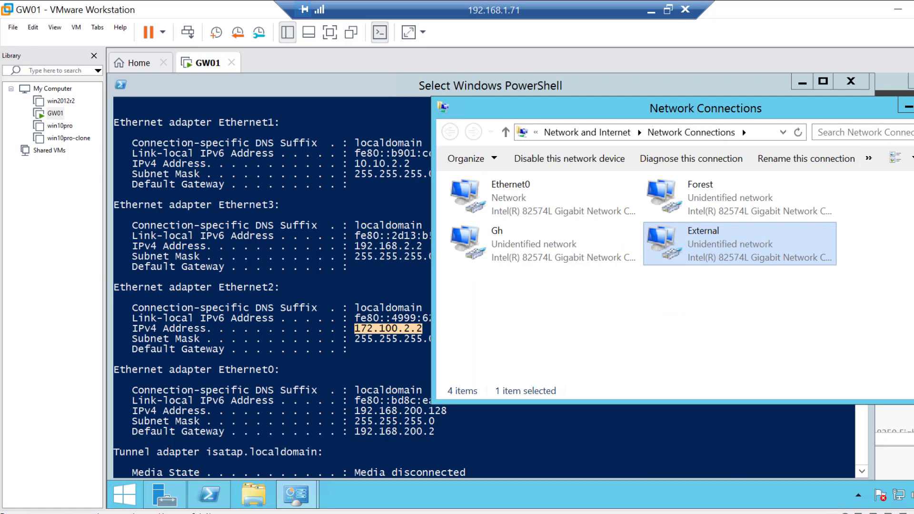
Close the open network windows and refresh the Local Server properties in Server Manager
left_click(913, 105)
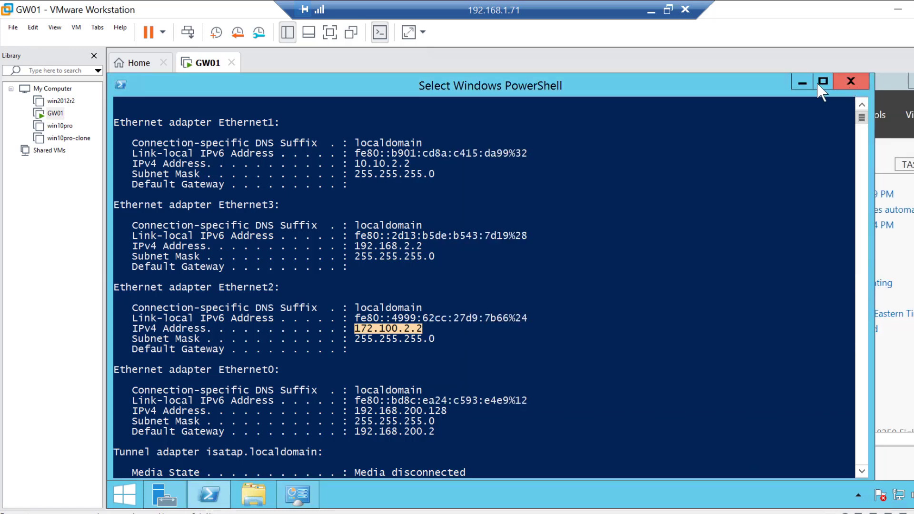
left_click(803, 84)
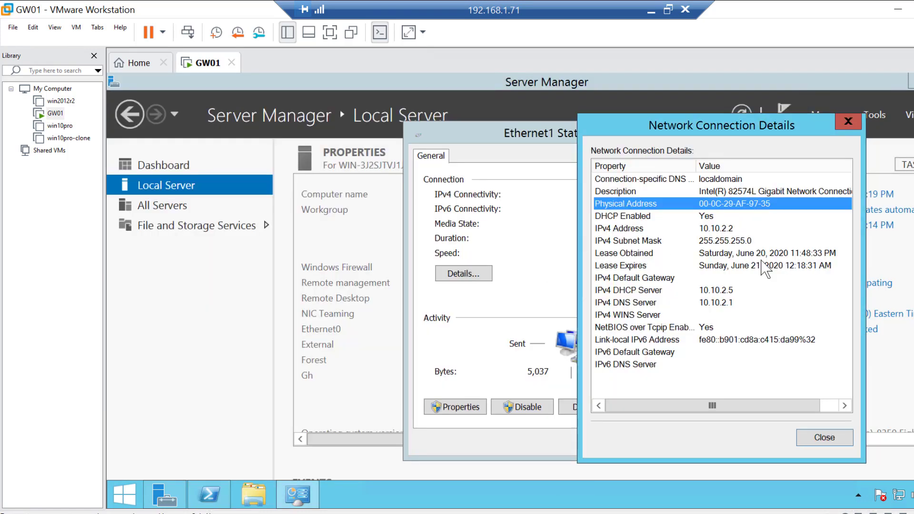
left_click(822, 436)
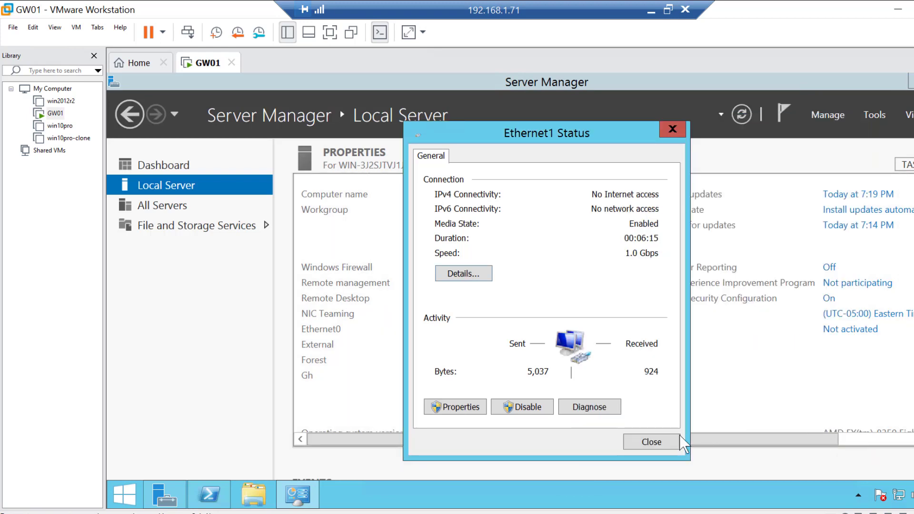
left_click(652, 442)
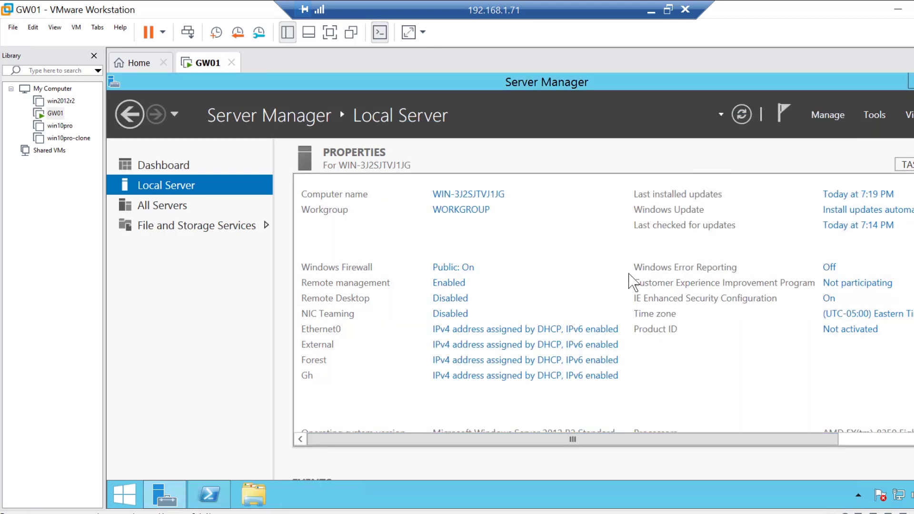
left_click(743, 114)
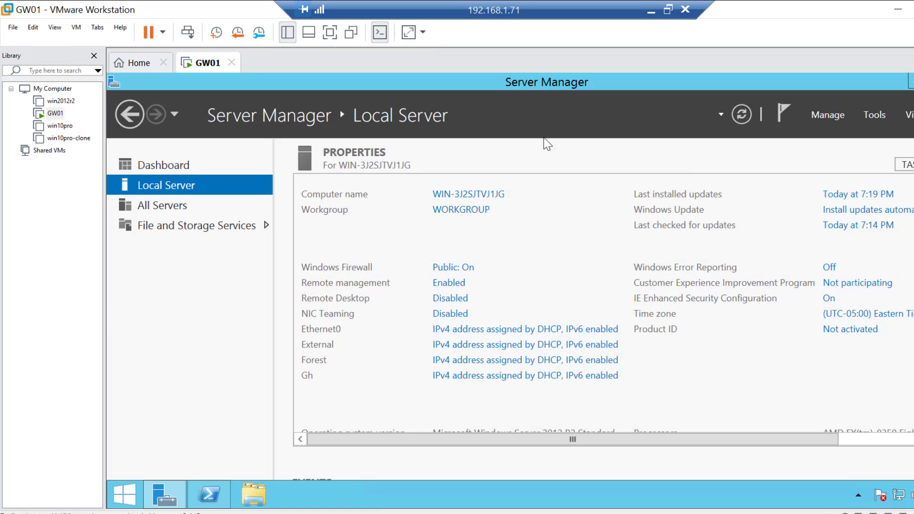
left_click(748, 114)
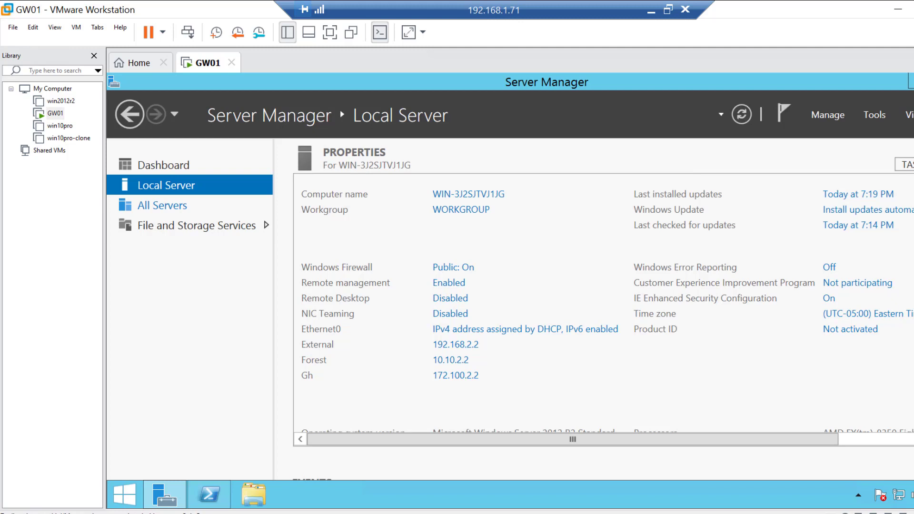
Turn off Windows Firewall for both private and public network settings and close the firewall window
left_click(459, 270)
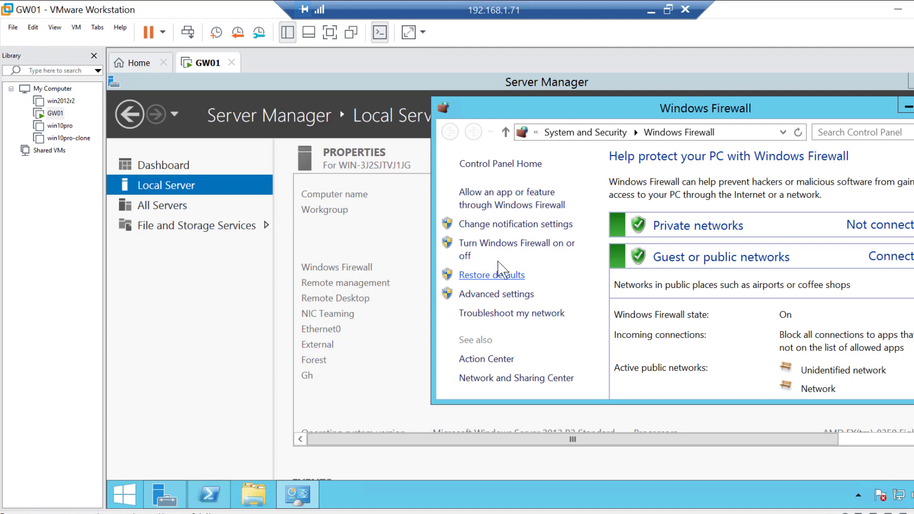
left_click_drag(800, 108, 587, 122)
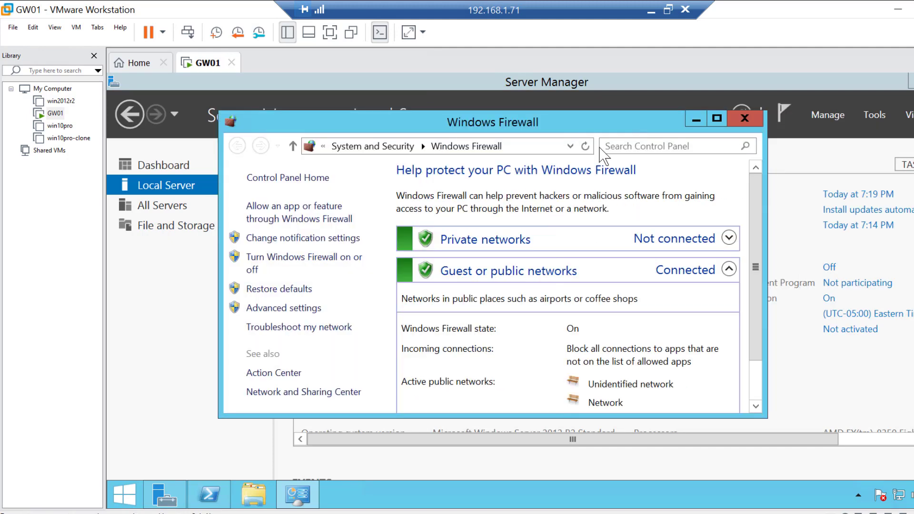
left_click(717, 118)
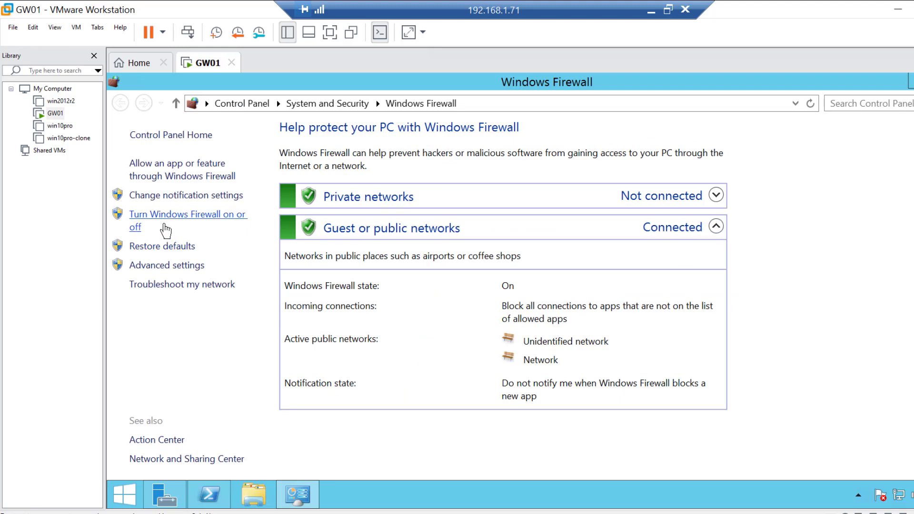
left_click(165, 228)
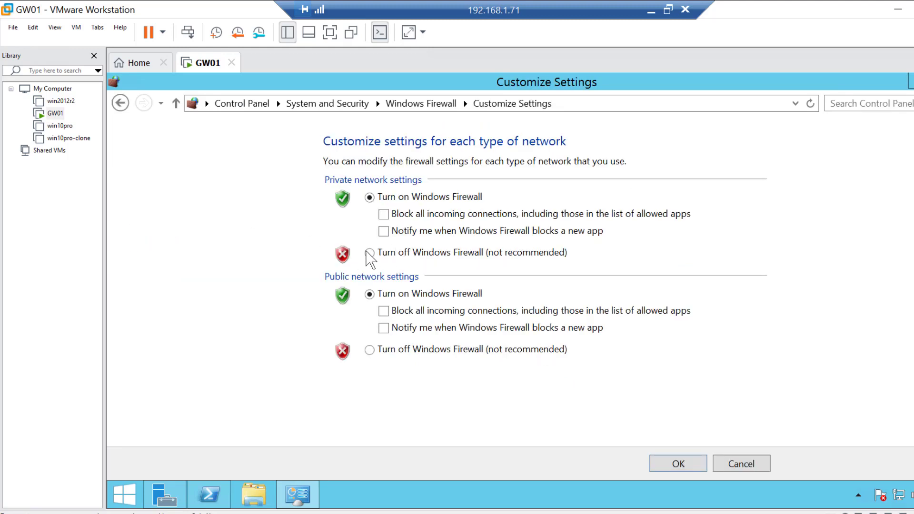
left_click(369, 253)
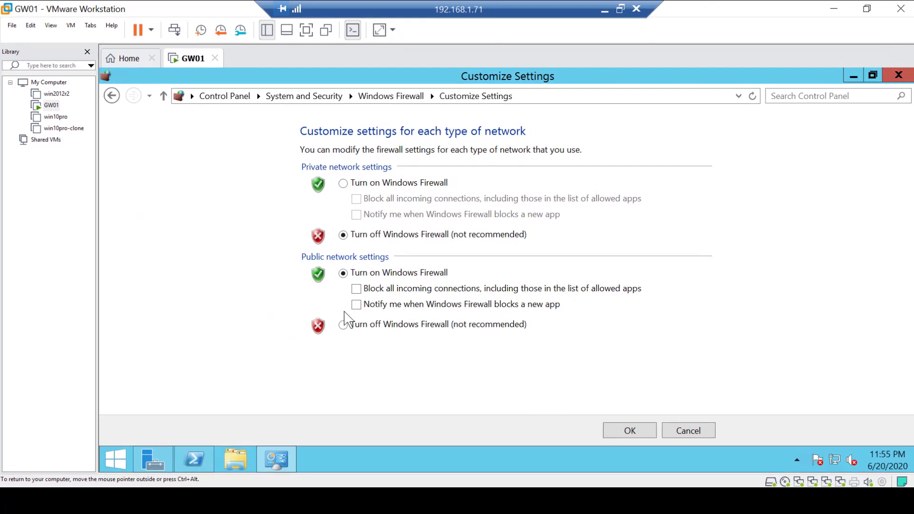
left_click(343, 324)
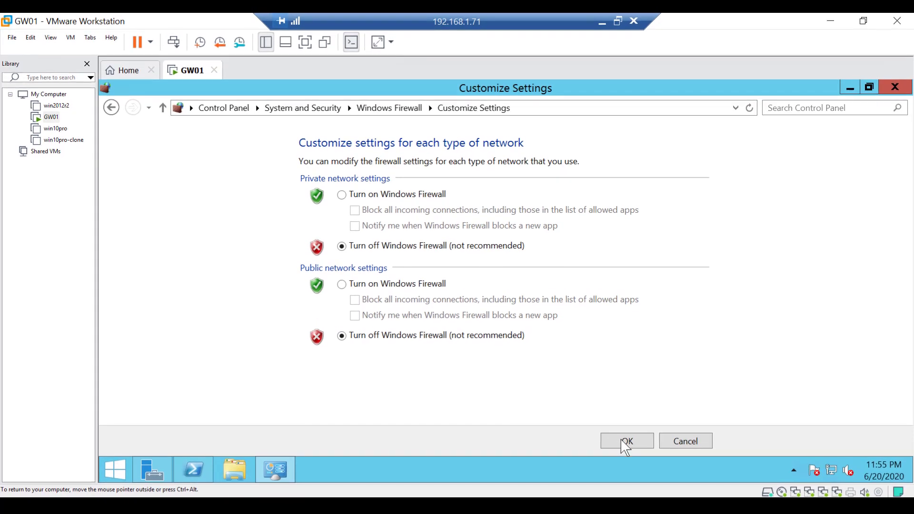
left_click(628, 433)
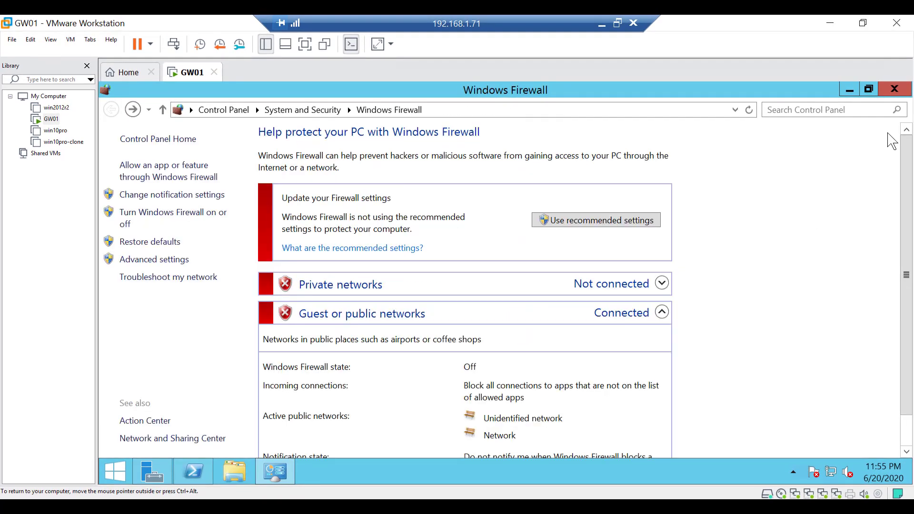
left_click(893, 94)
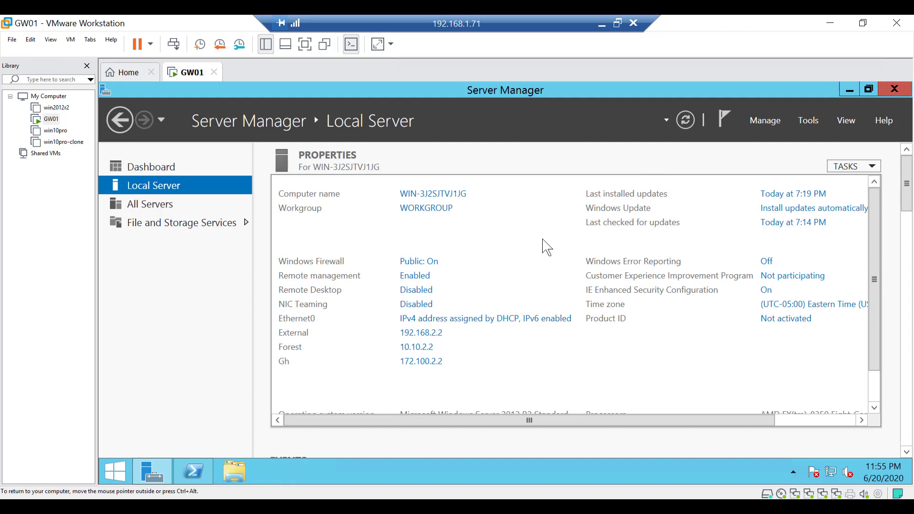
Rename the computer to GW01 in System Properties
left_click(685, 119)
left_click(445, 199)
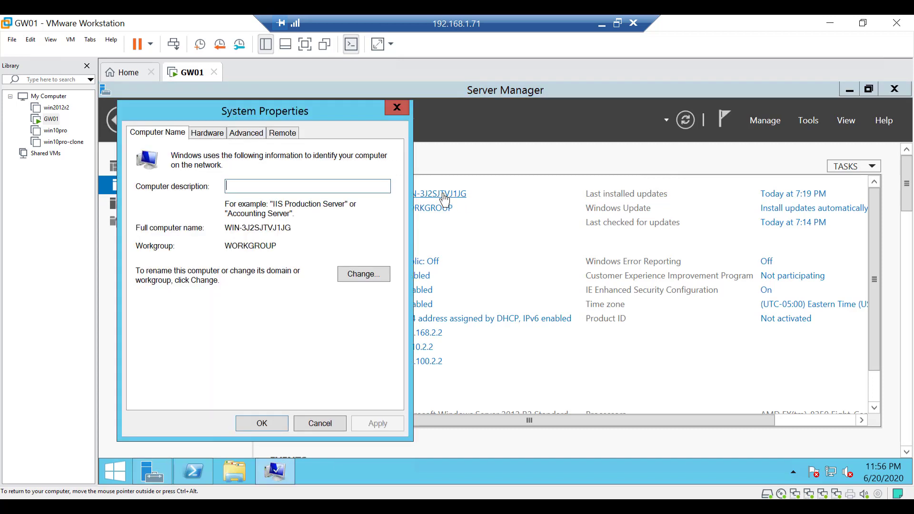
left_click(364, 280)
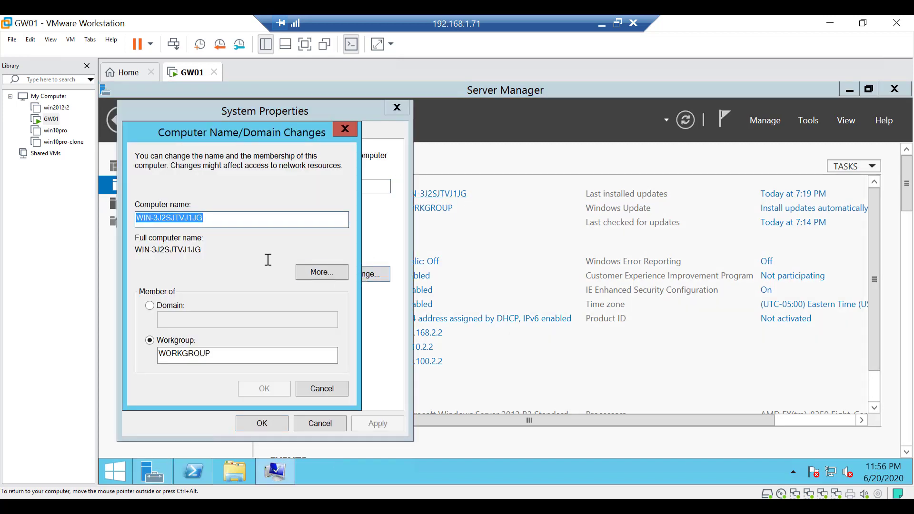
type("GW")
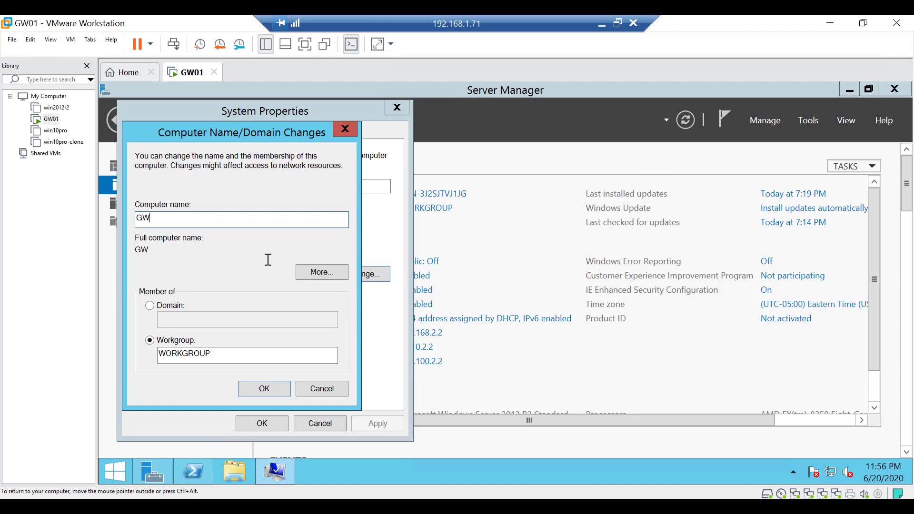
type("01")
left_click(265, 390)
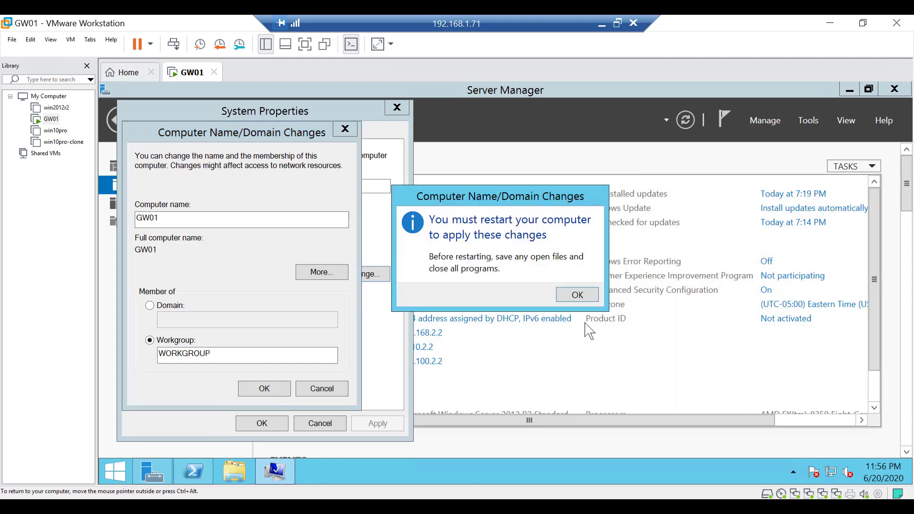
left_click(578, 295)
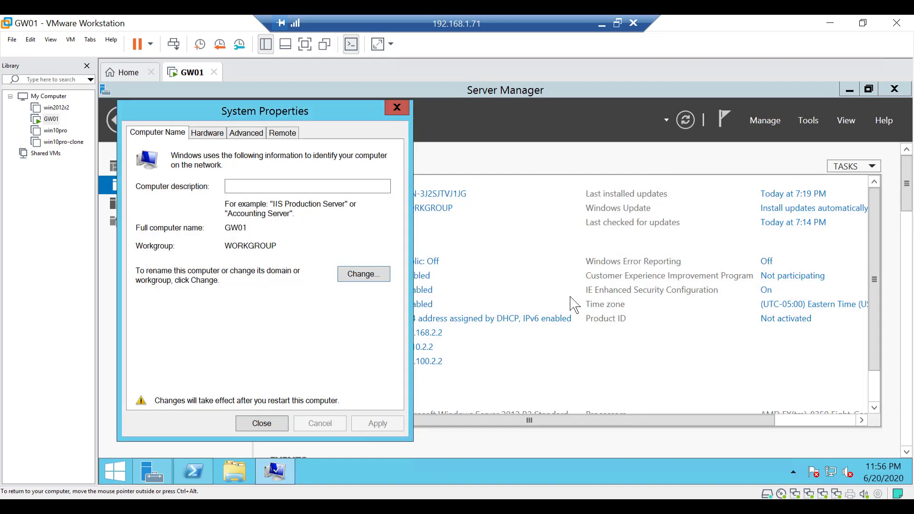
left_click(271, 425)
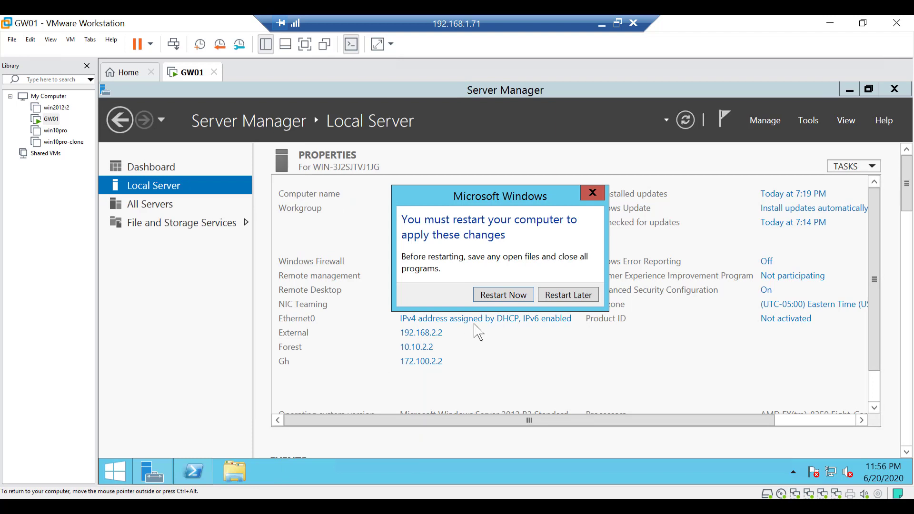
Restart the server now and sign back in with the administrator password
left_click(501, 295)
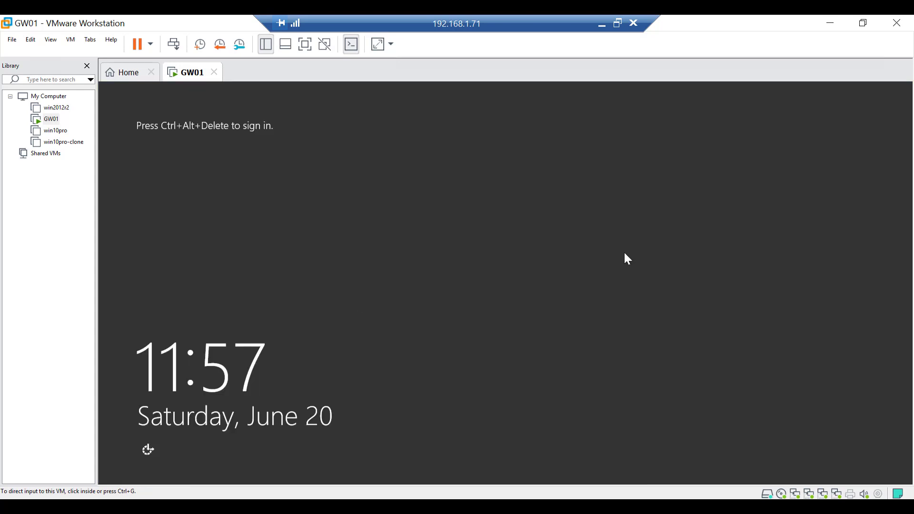
left_click(71, 40)
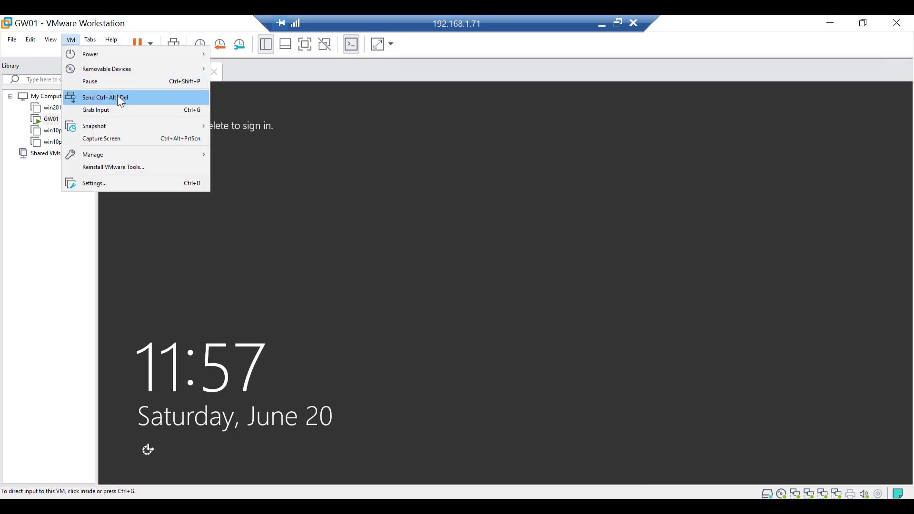
left_click(118, 95)
type("Pa$$w0rd")
key("Return")
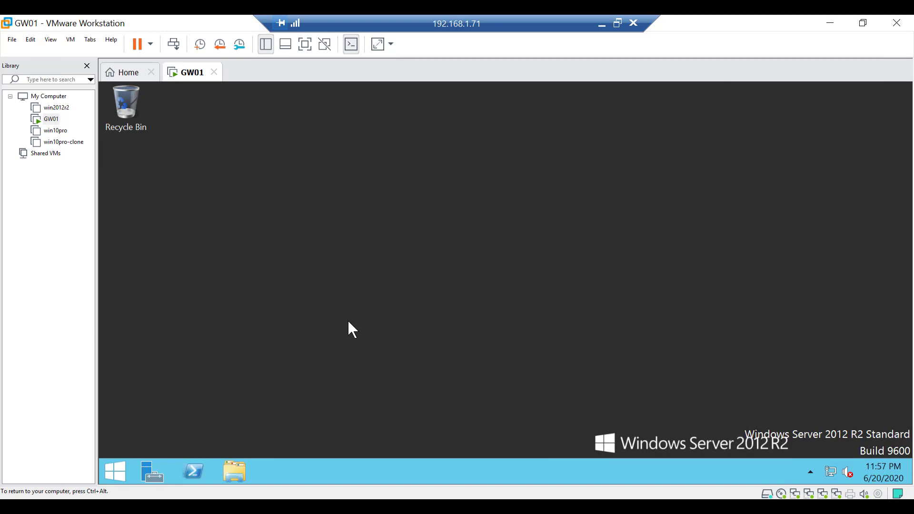
Open the Add Roles and Features Wizard from the Server Manager dashboard and maximize its window
key("ctrl+alt")
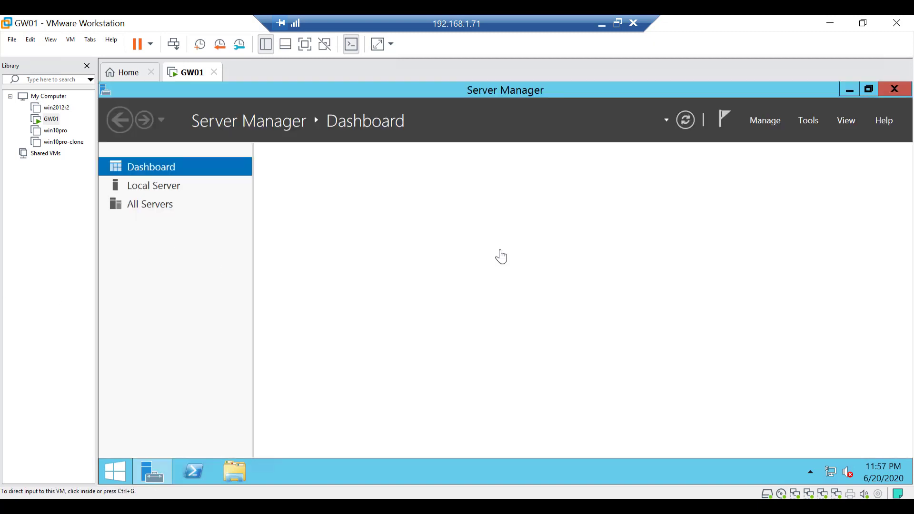
left_click(483, 292)
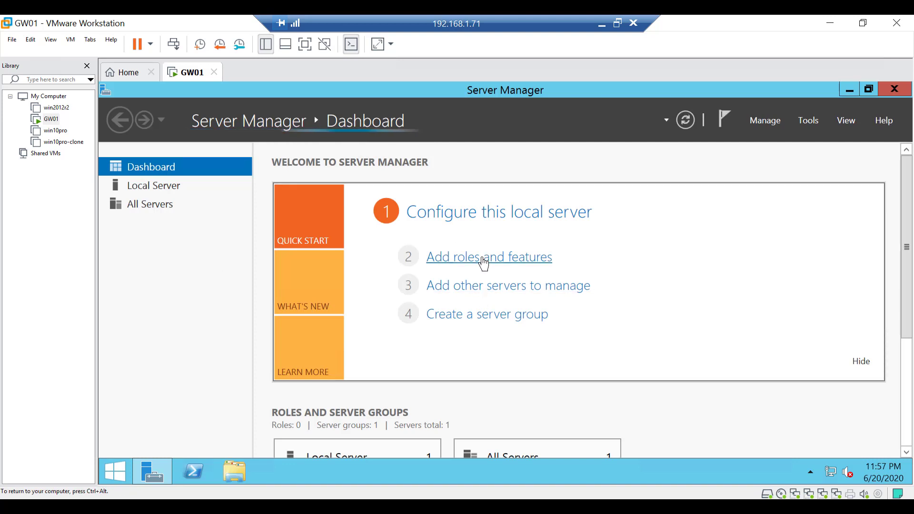
left_click(508, 265)
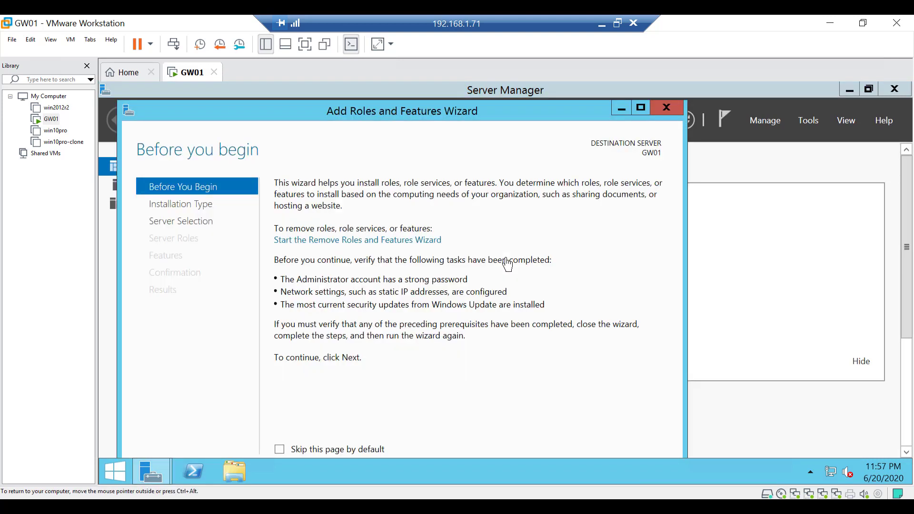
left_click_drag(485, 95, 491, 93)
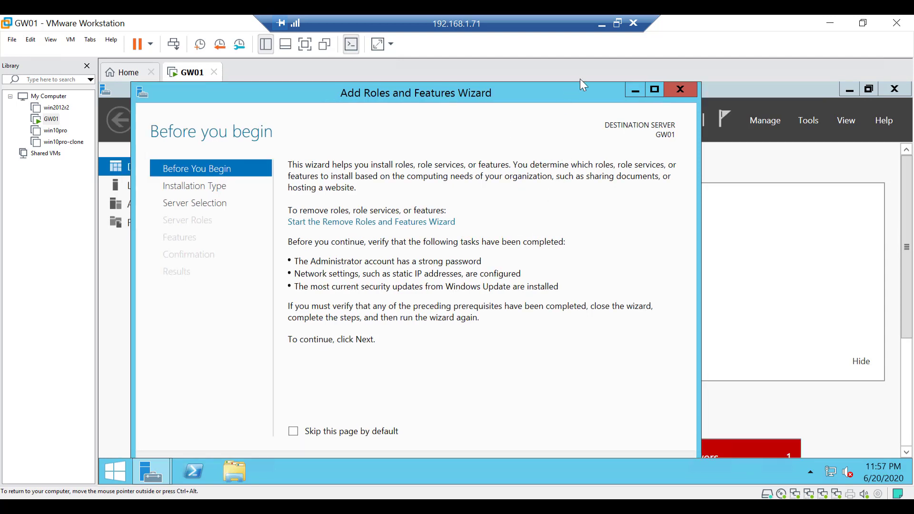
left_click(655, 89)
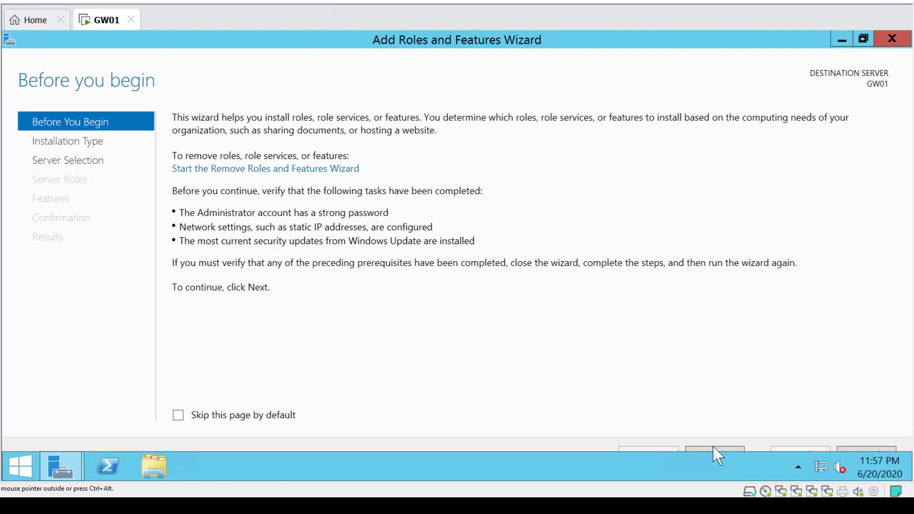
Choose role-based installation on the local server GW01 and select the Remote Access server role
left_click(715, 449)
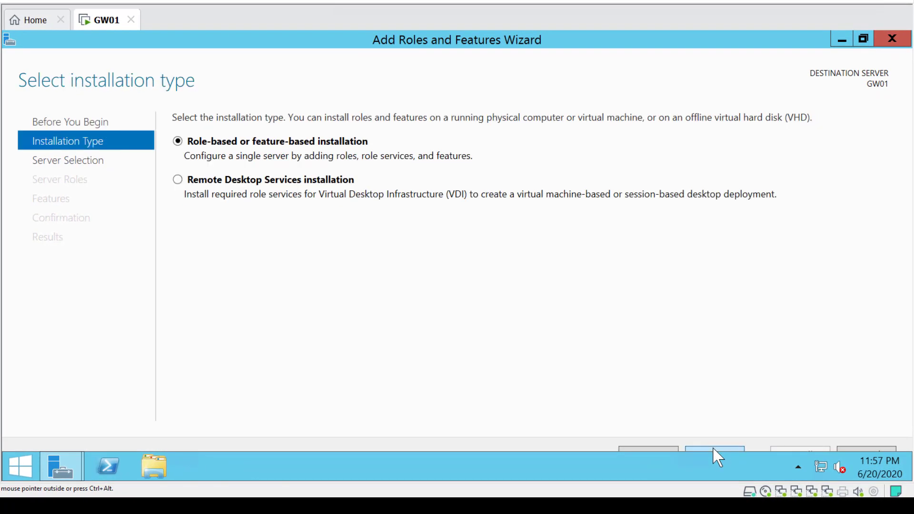
left_click(716, 449)
left_click(715, 449)
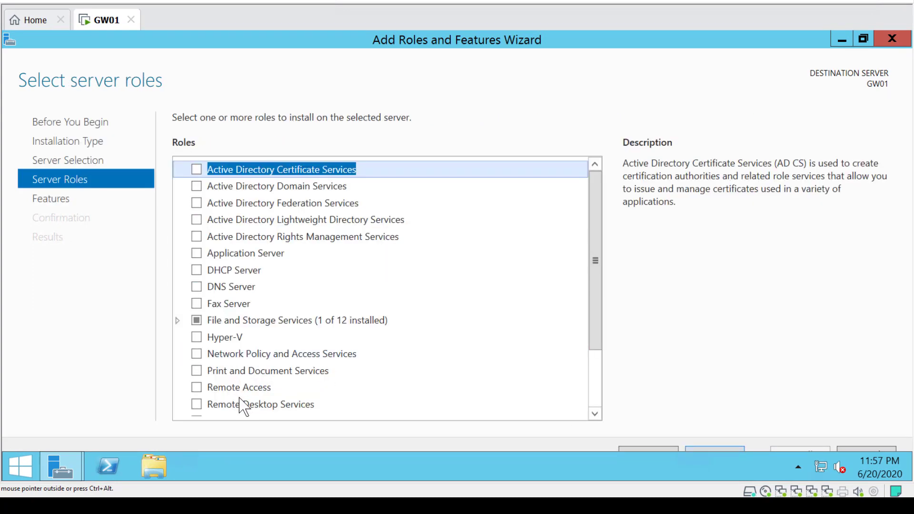
left_click(262, 393)
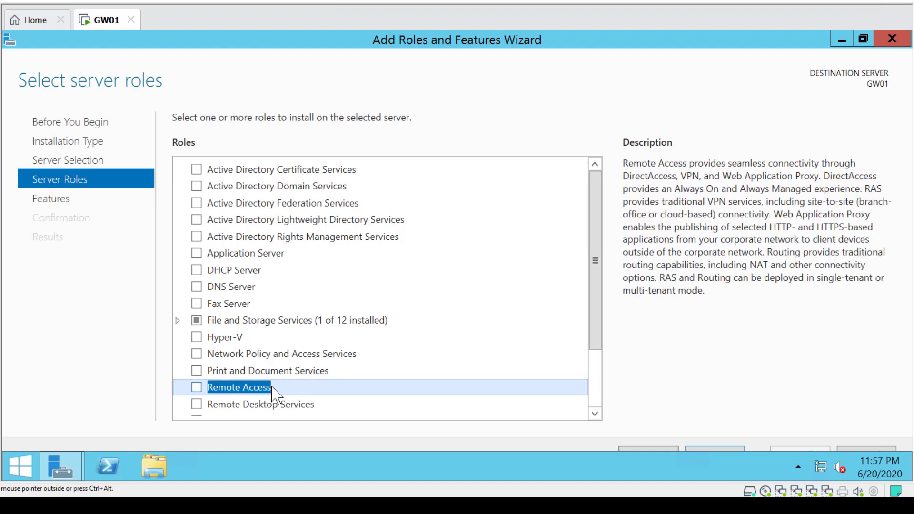
left_click(196, 388)
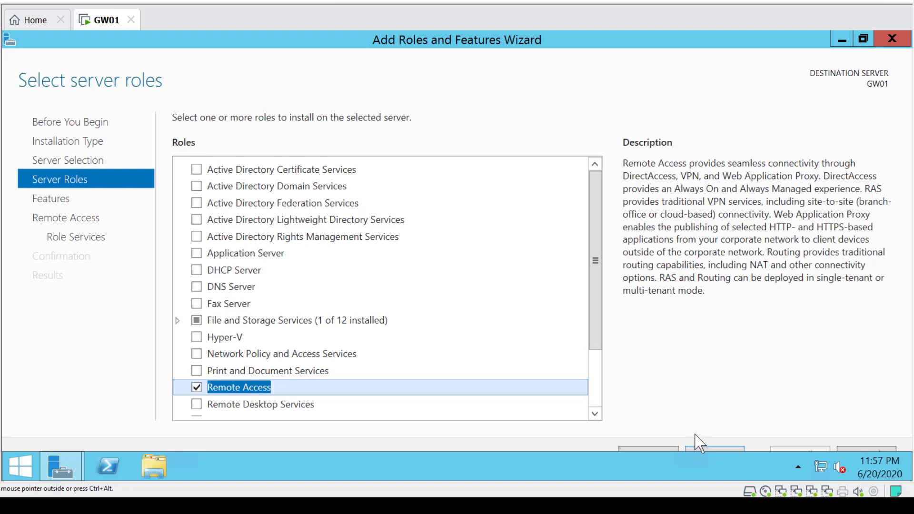
left_click(714, 450)
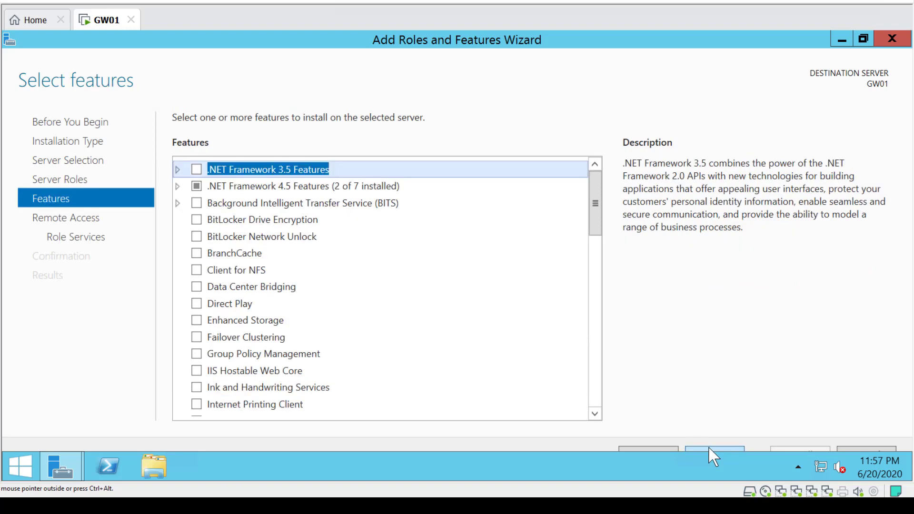
Move past the features page and select the Routing role service, adding the features it requires
scroll(415, 369, "down", 2)
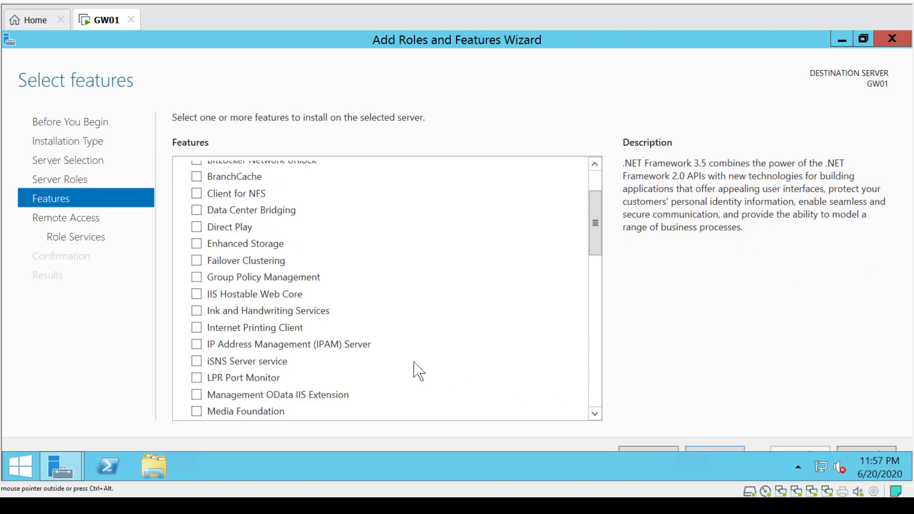
left_click(720, 458)
left_click(720, 457)
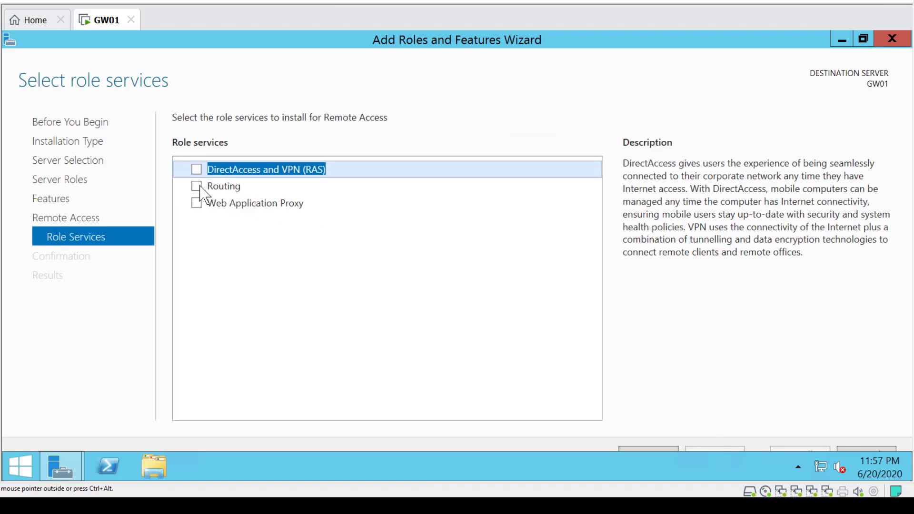
left_click(199, 187)
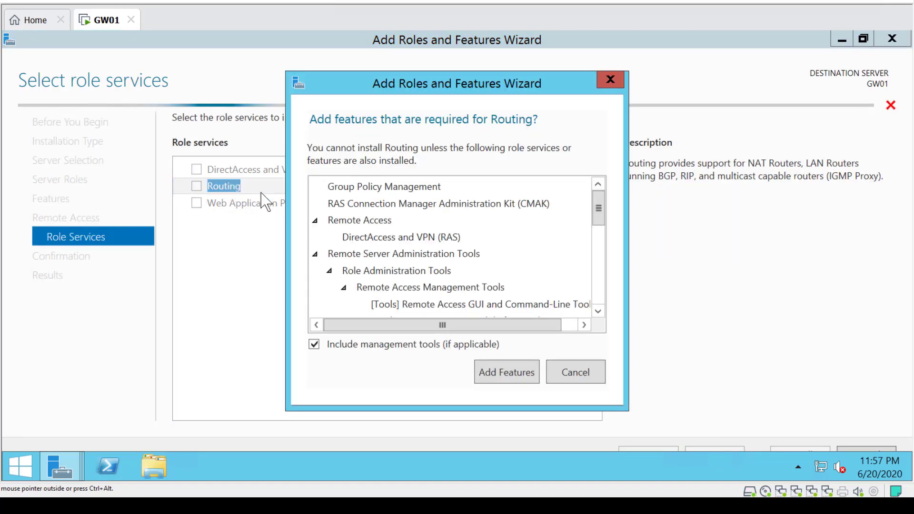
left_click(510, 378)
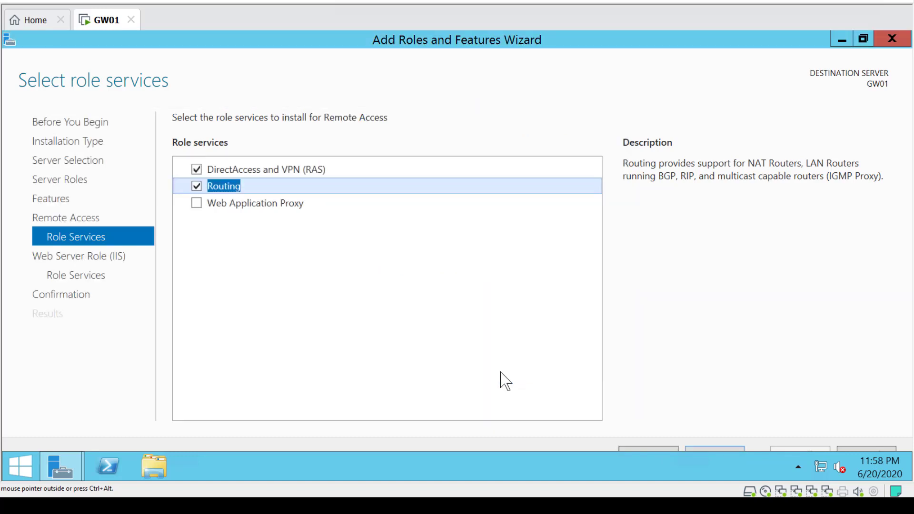
Accept the default Web Server role services, allow automatic restart if required, and start the installation
left_click(734, 450)
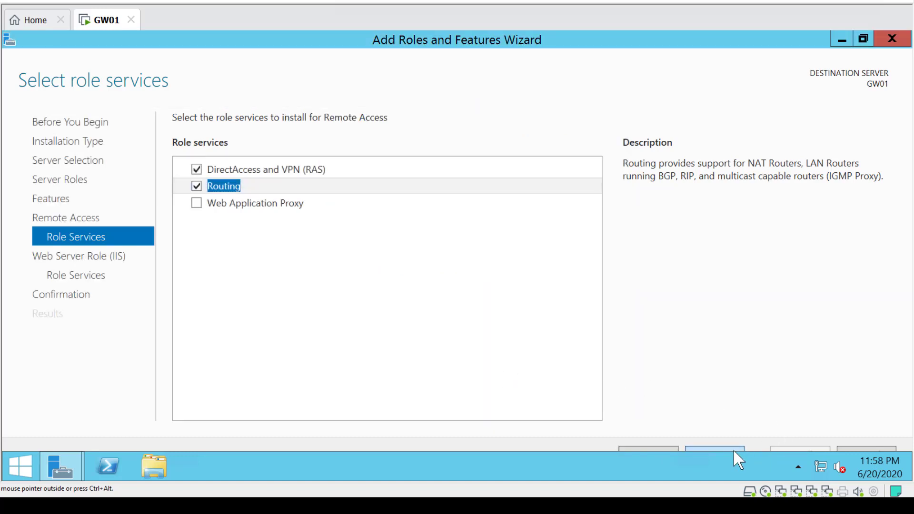
left_click(733, 450)
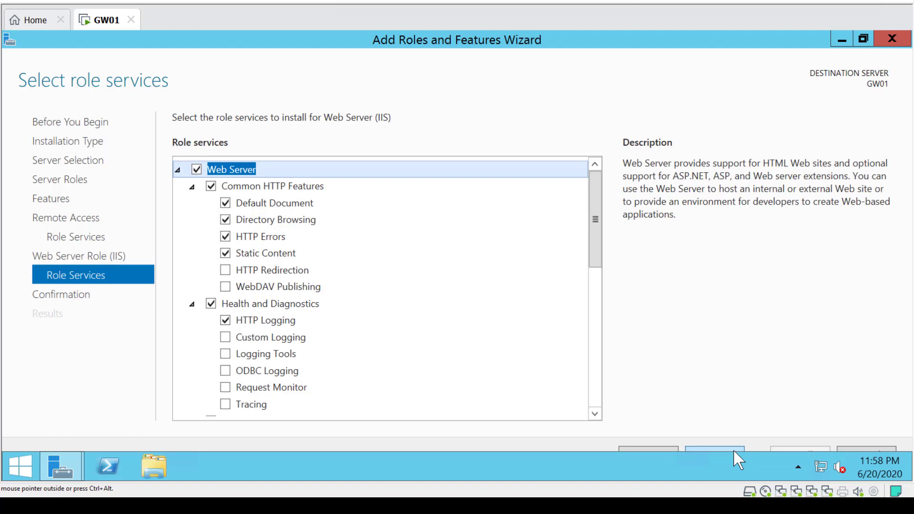
left_click(733, 449)
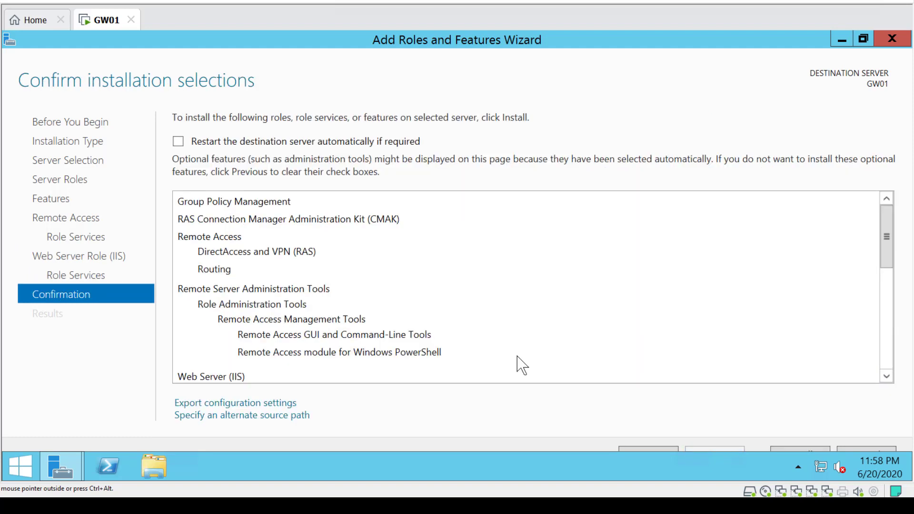
left_click(179, 142)
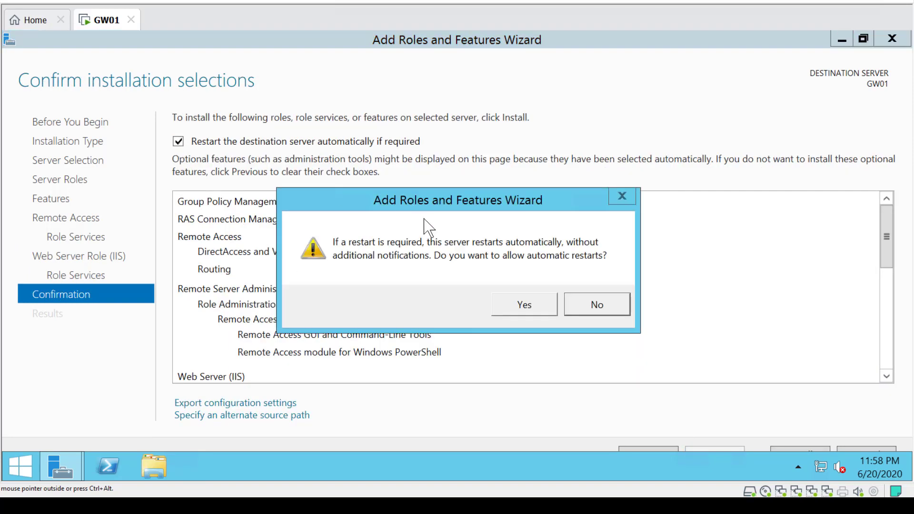
left_click(532, 305)
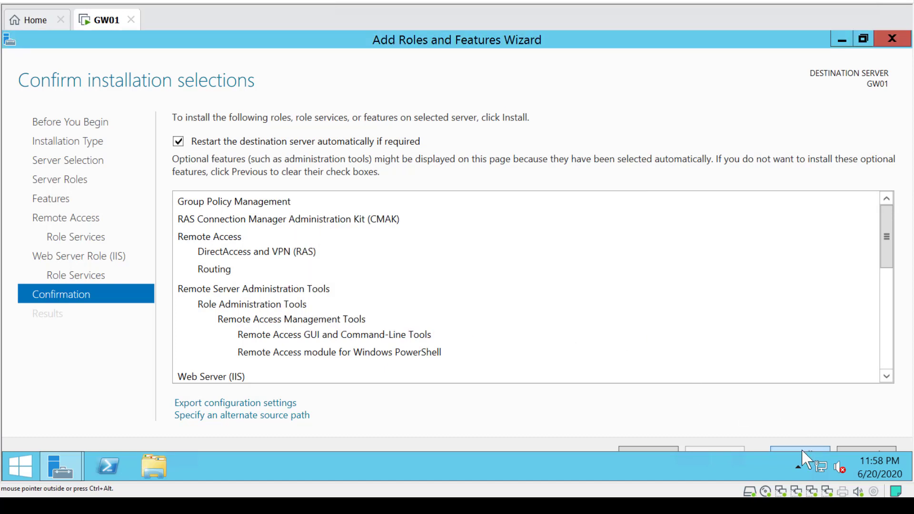
left_click(802, 450)
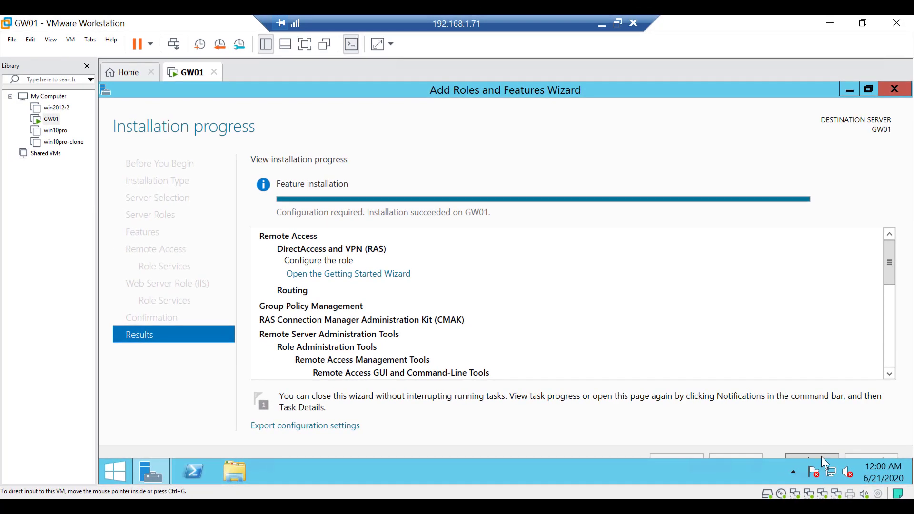
Close the wizard and open the Routing and Remote Access console from Server Manager tools, maximized
left_click(821, 456)
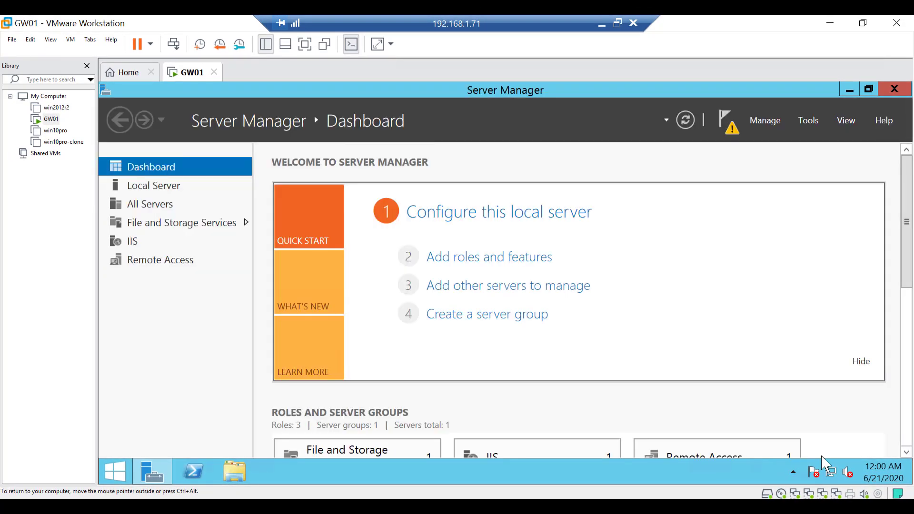
left_click(809, 121)
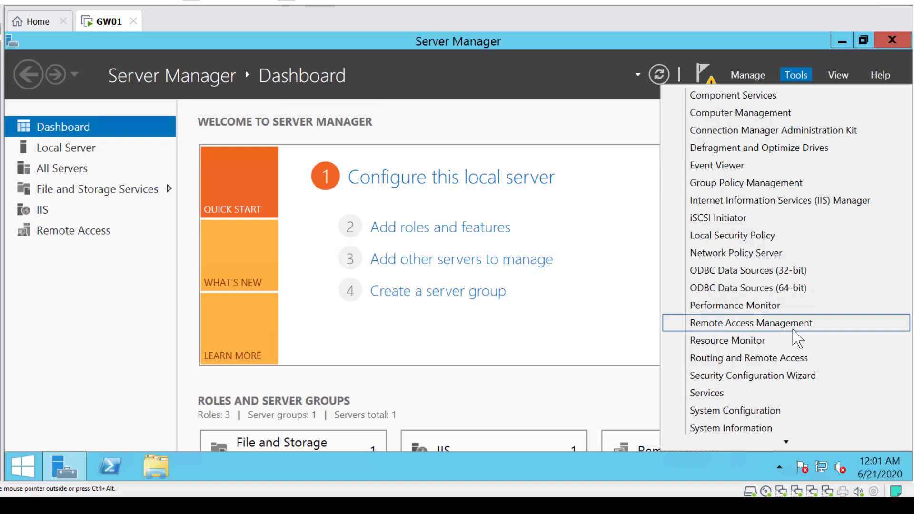
left_click(757, 360)
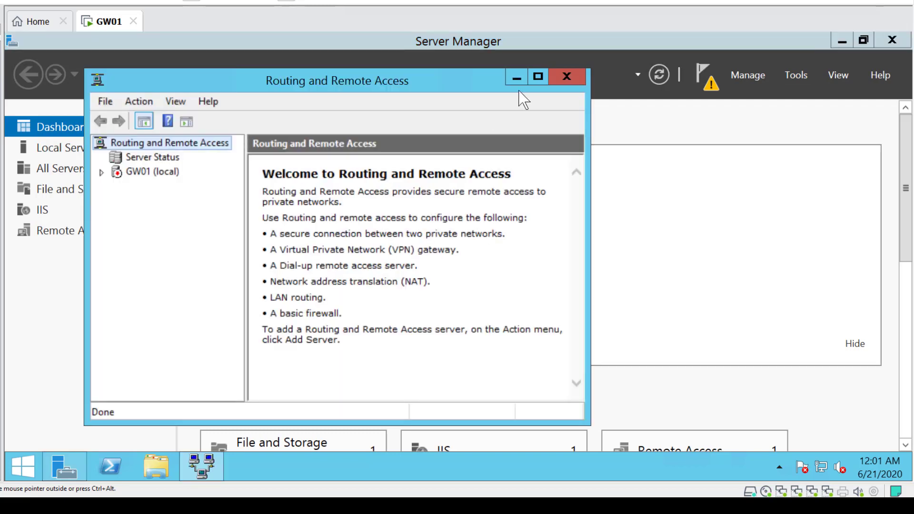
left_click(537, 77)
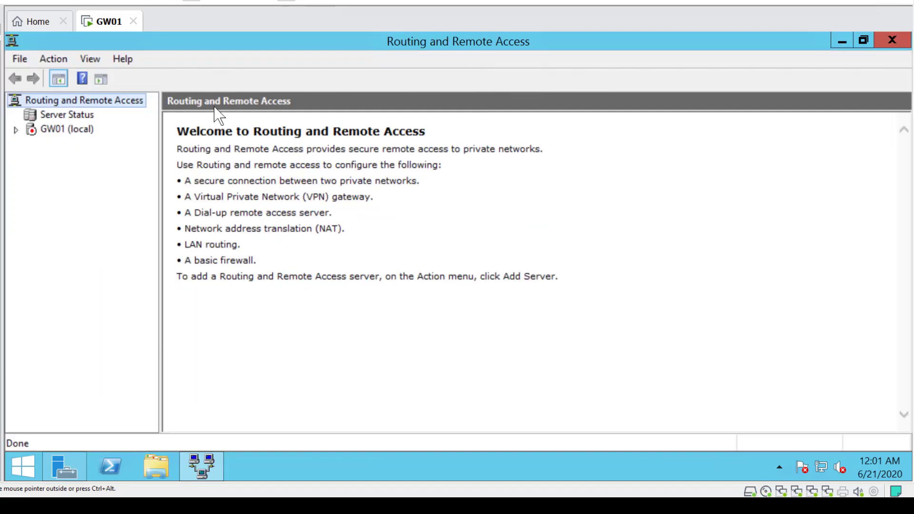
Start configuring and enabling Routing and Remote Access on GW01 (local) with the Network address translation (NAT) option
left_click(75, 131)
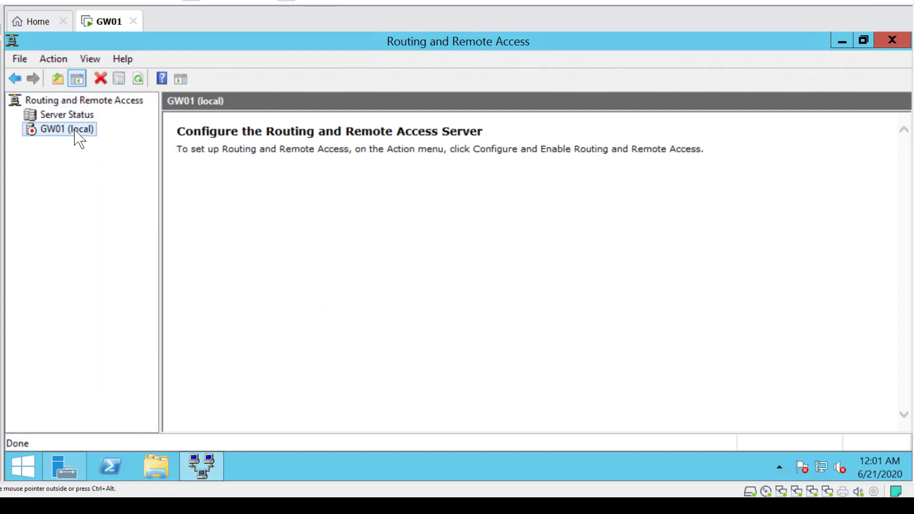
right_click(56, 130)
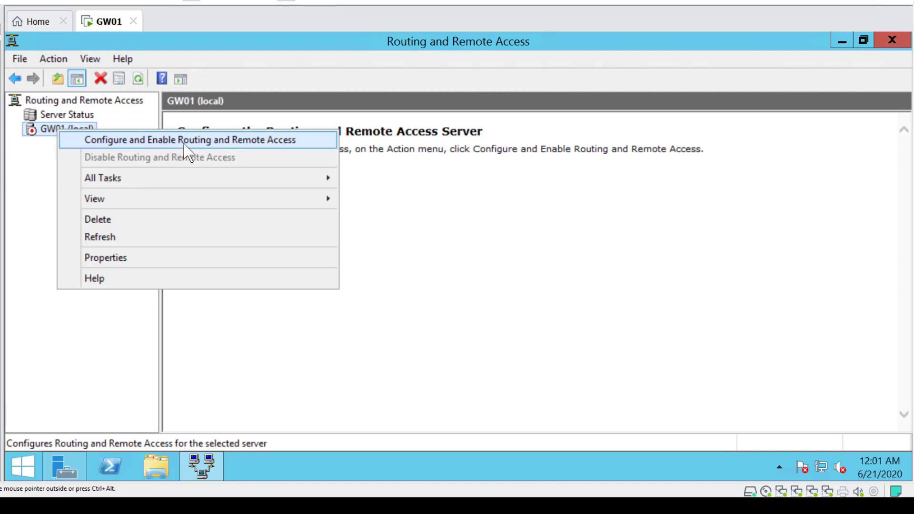
left_click(209, 145)
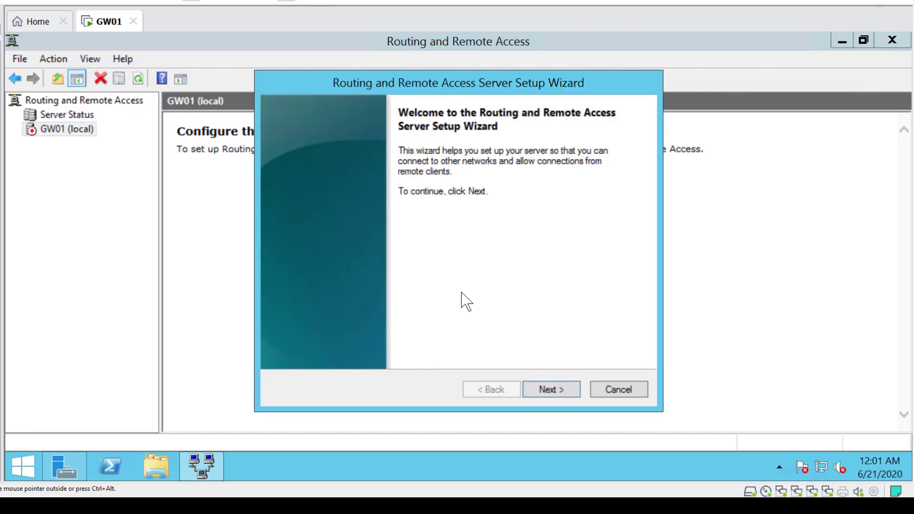
left_click(547, 393)
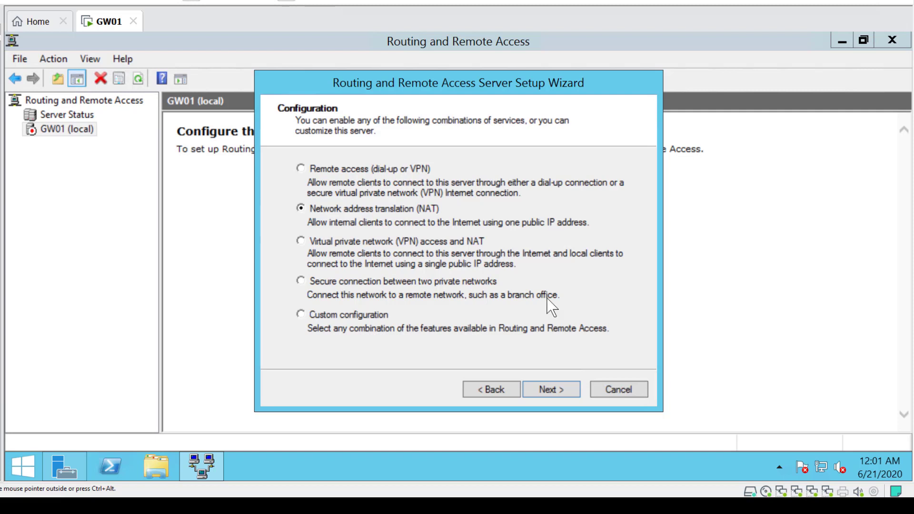
left_click(551, 390)
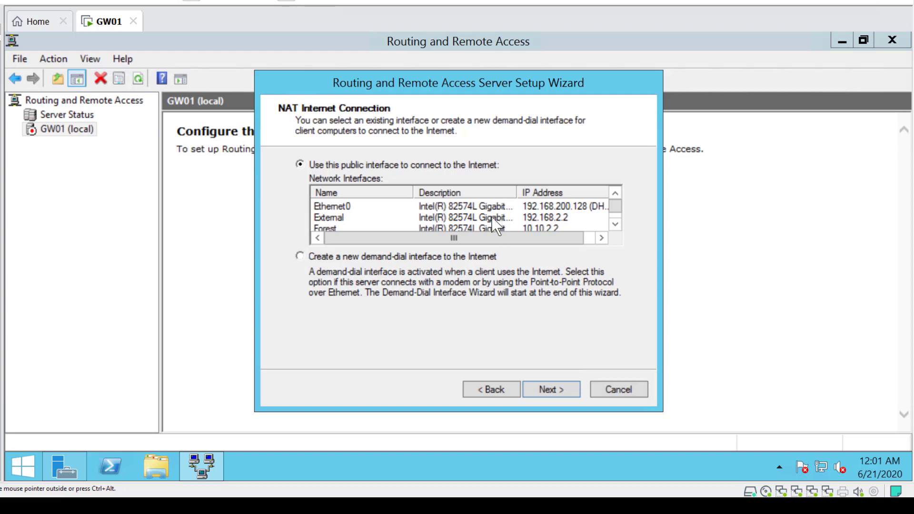
Finish the NAT setup using Ethernet0 as the public Internet interface and Forest as the network sharing Internet access
left_click(458, 206)
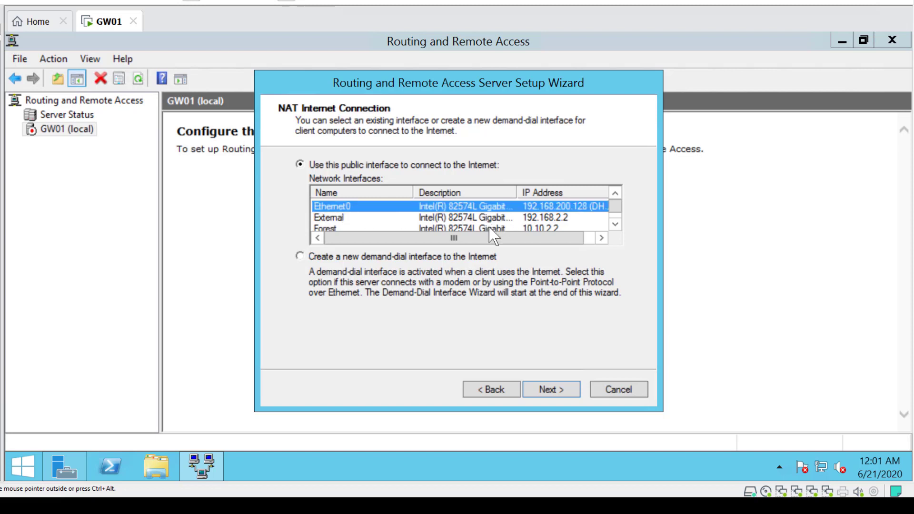
left_click(555, 391)
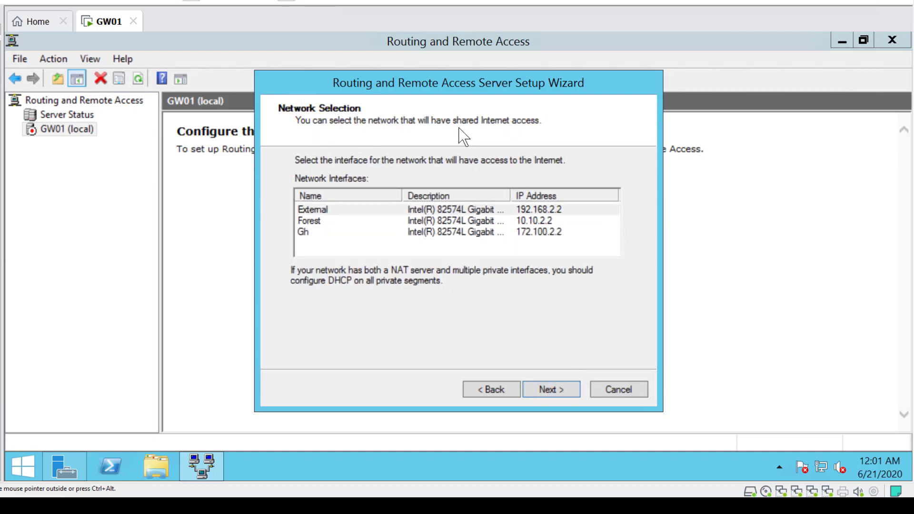
left_click(314, 222)
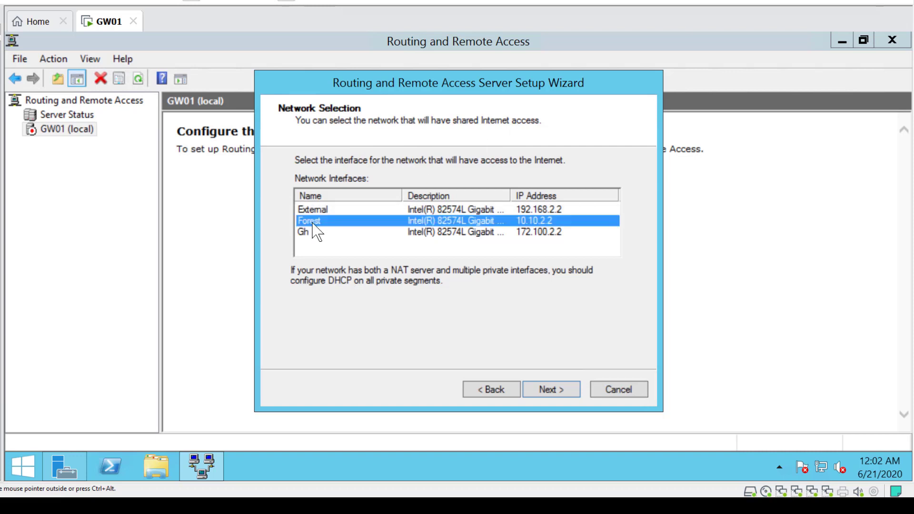
left_click(563, 395)
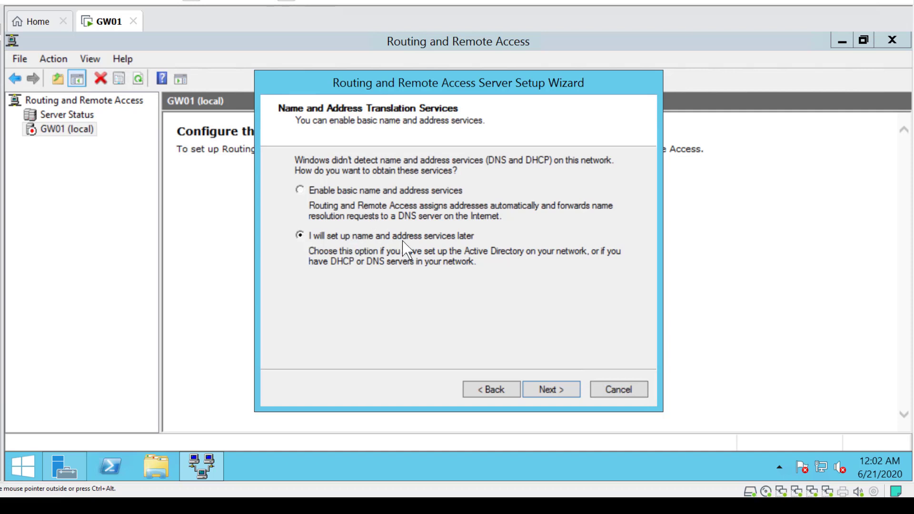
left_click(551, 391)
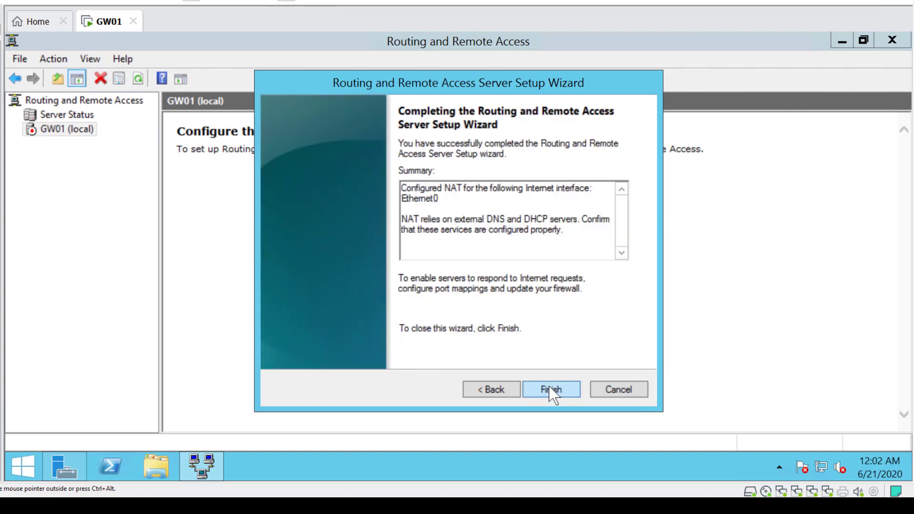
left_click(552, 392)
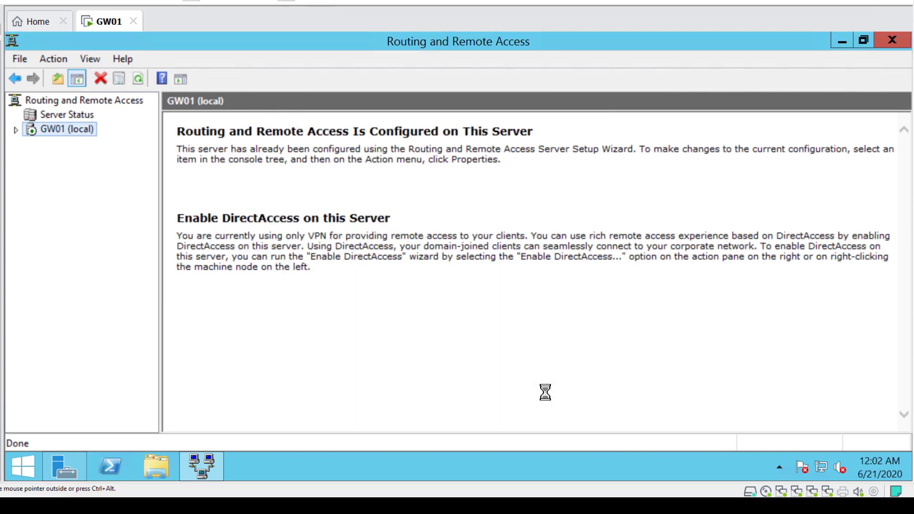
Add the External interface to IPv4 NAT as a private interface connected to the private network
left_click(16, 130)
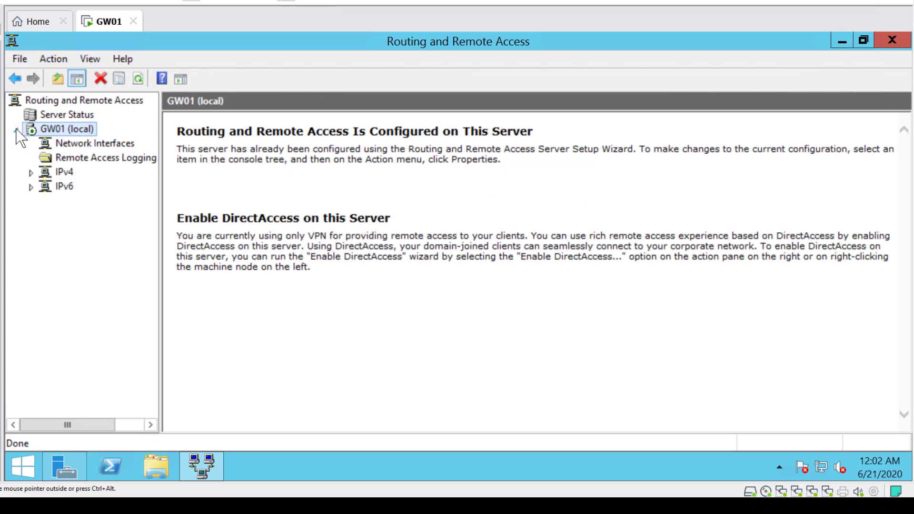
left_click(31, 173)
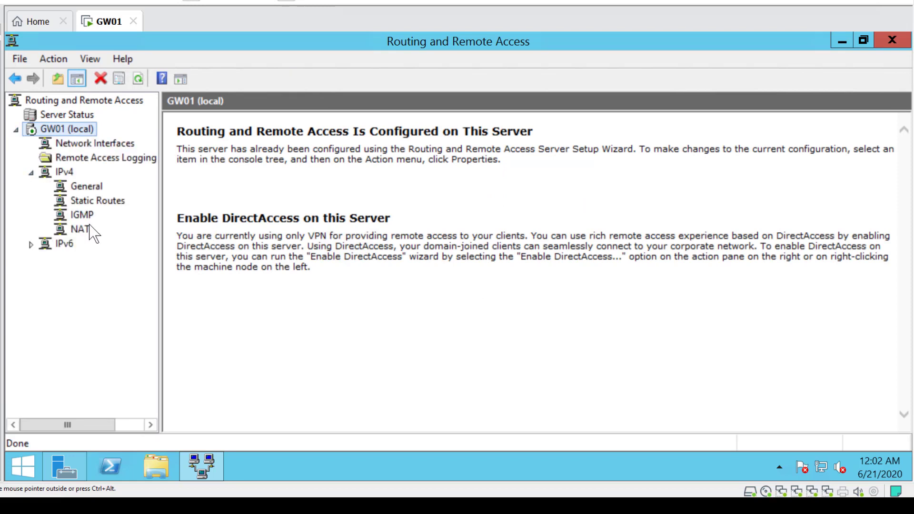
left_click(85, 188)
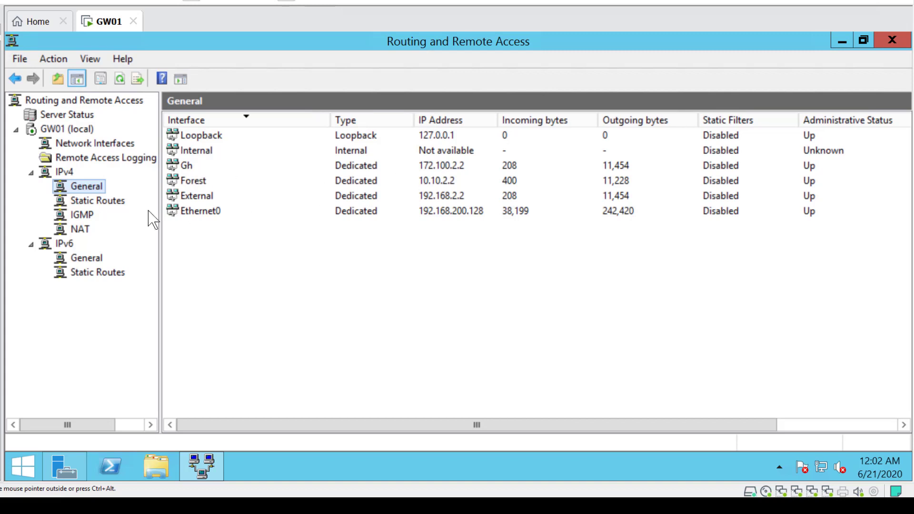
left_click(80, 229)
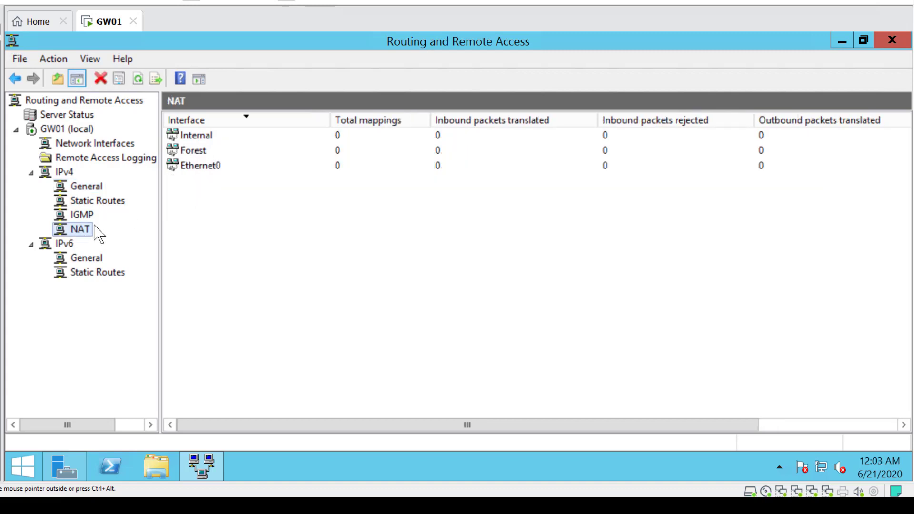
right_click(85, 237)
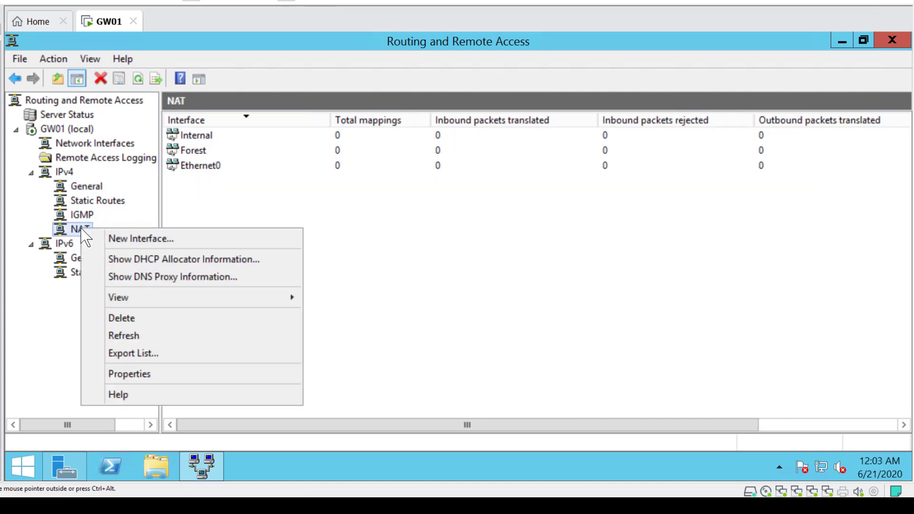
left_click(193, 244)
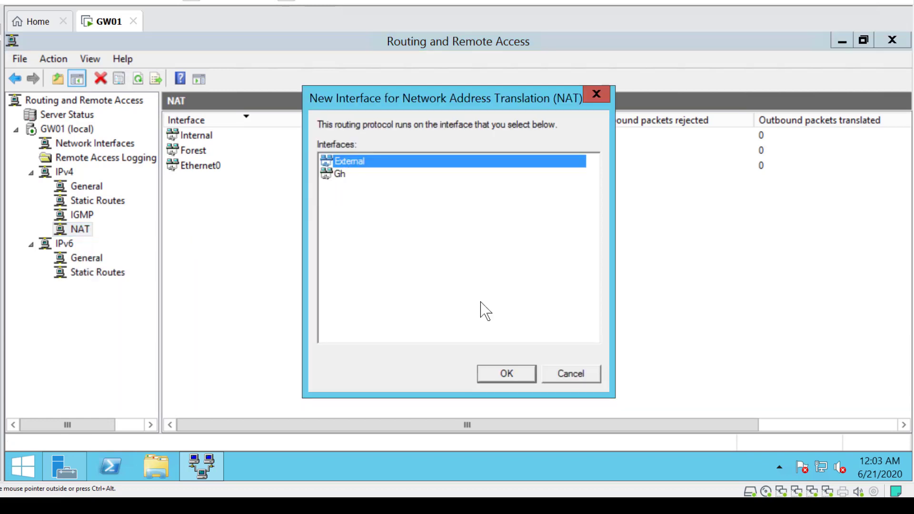
left_click(509, 373)
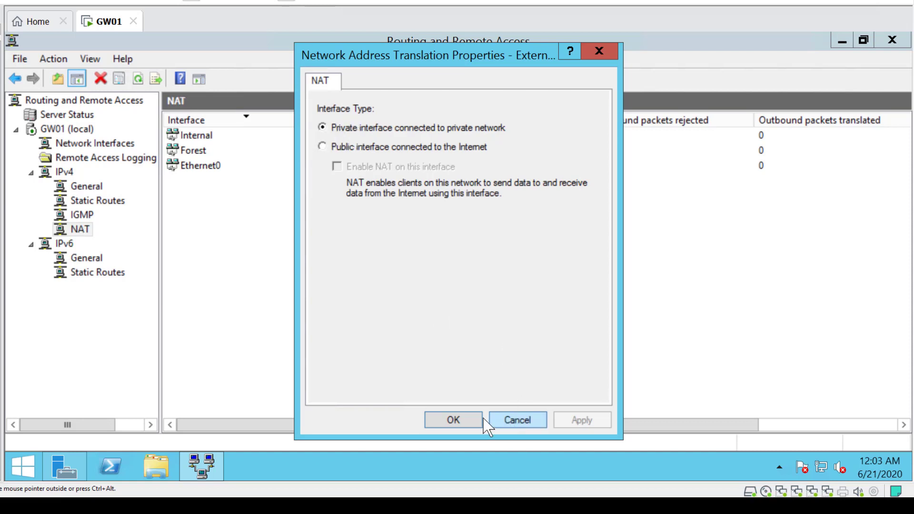
left_click(456, 421)
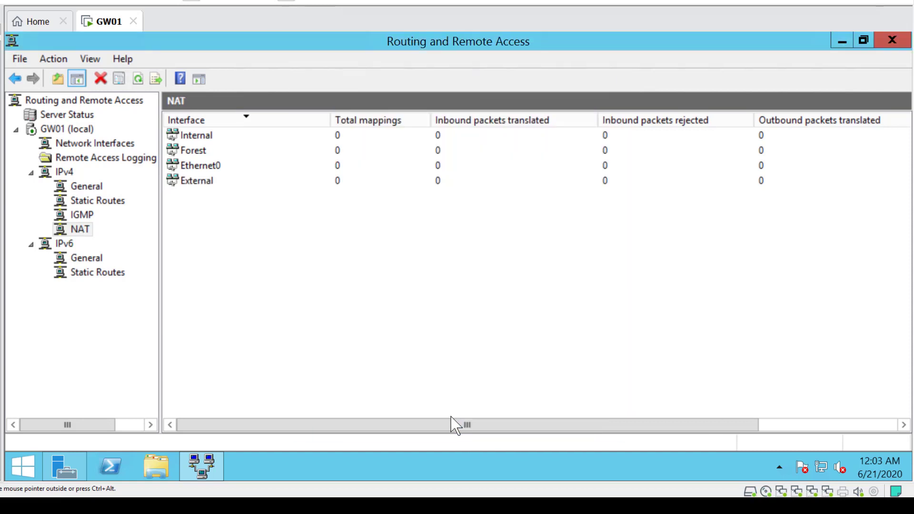
Add the Gh interface to NAT as a private interface, then close Routing and Remote Access and Server Manager
right_click(78, 232)
left_click(147, 248)
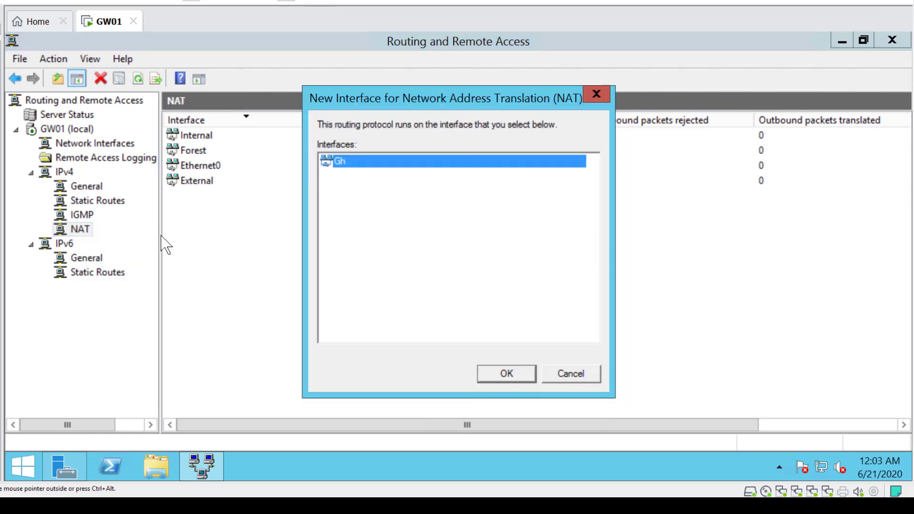
left_click(506, 376)
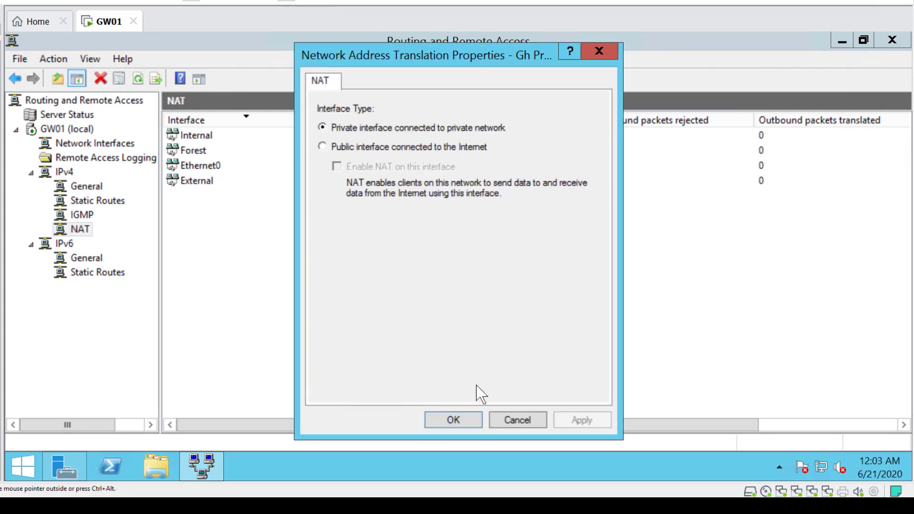
left_click(453, 420)
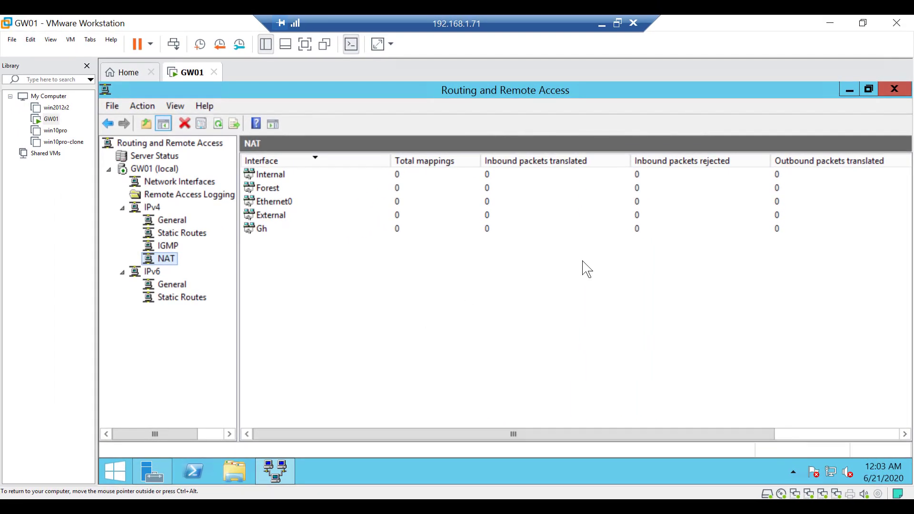
left_click(895, 91)
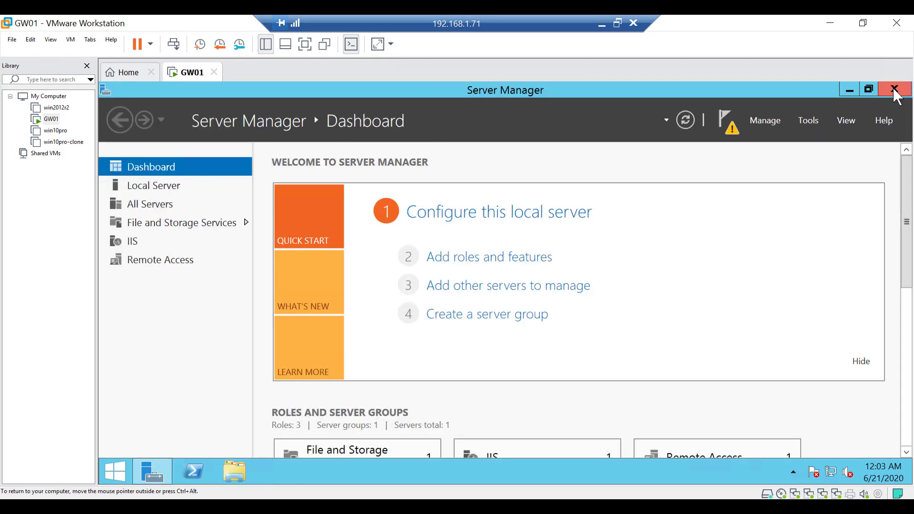
left_click(895, 91)
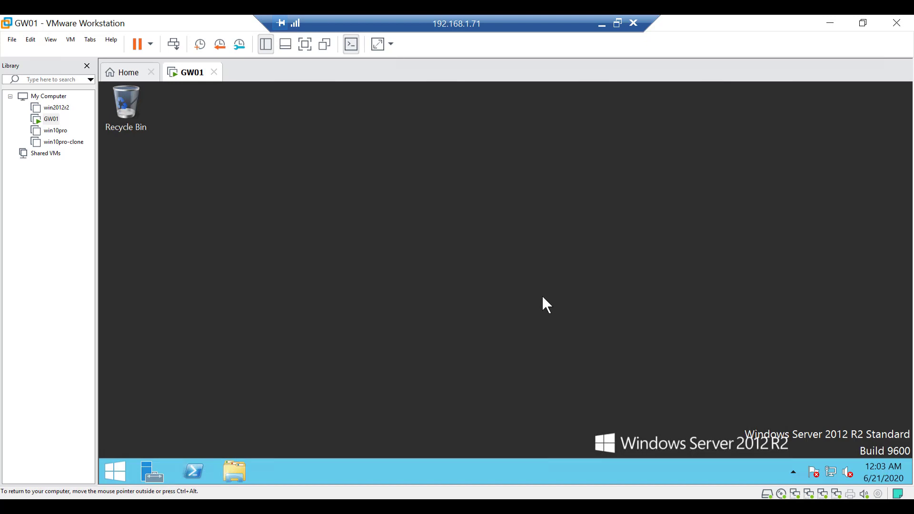
Open PowerShell and run ipconfig to review the IP configuration of each network adapter
left_click(188, 470)
type("p")
key("BackSpace")
type("ipconfig")
key("Return")
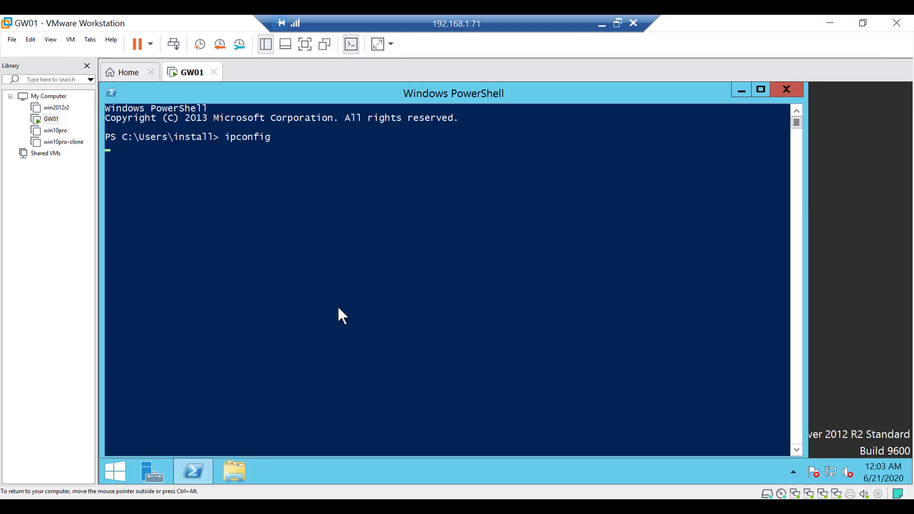
scroll(339, 308, "up", 9)
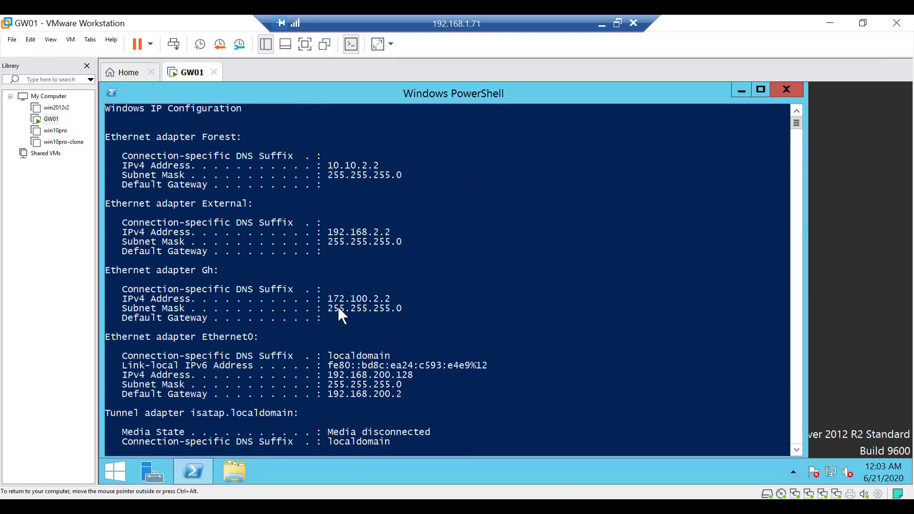
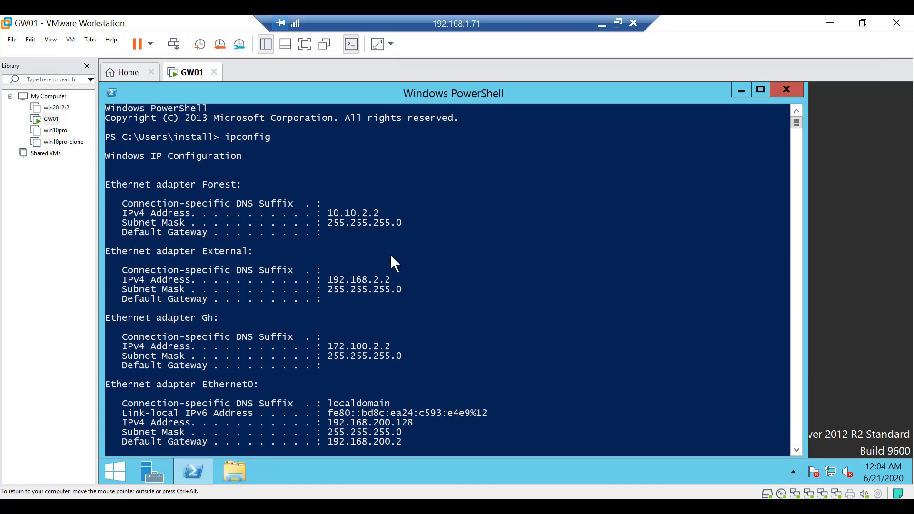
Power on the win10pro and win10pro-clone virtual machines
scroll(391, 257, "down", 3)
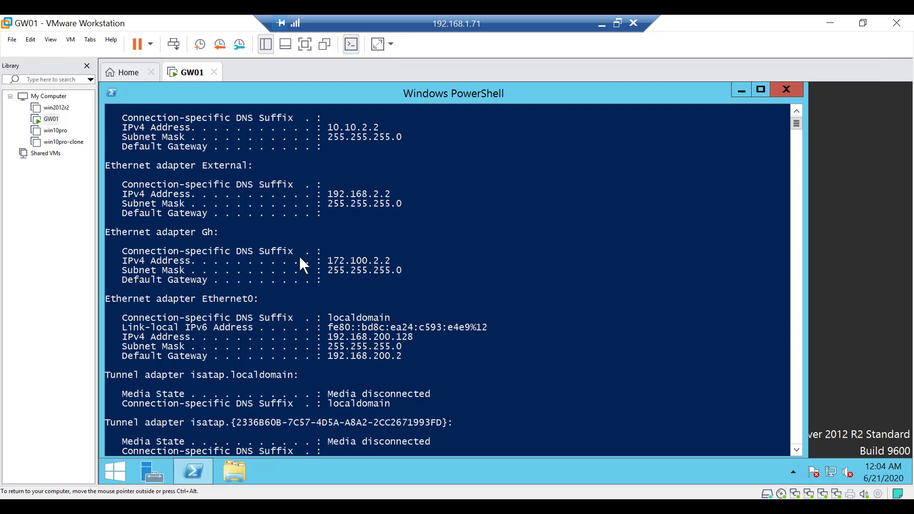
left_click(53, 133)
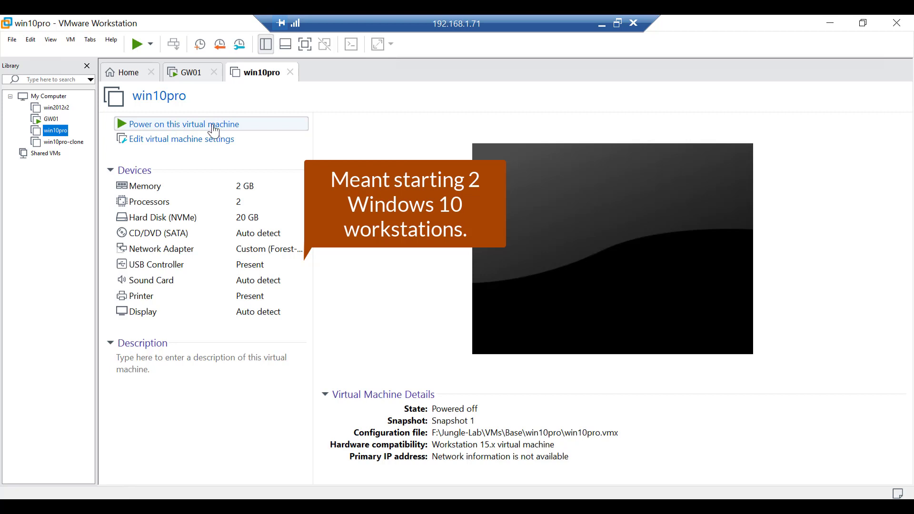
left_click(206, 131)
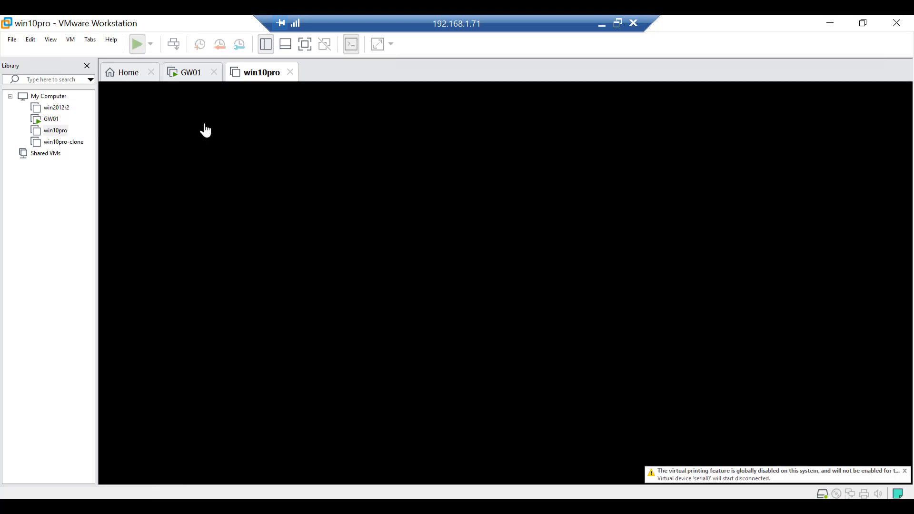
left_click(60, 142)
double_click(60, 143)
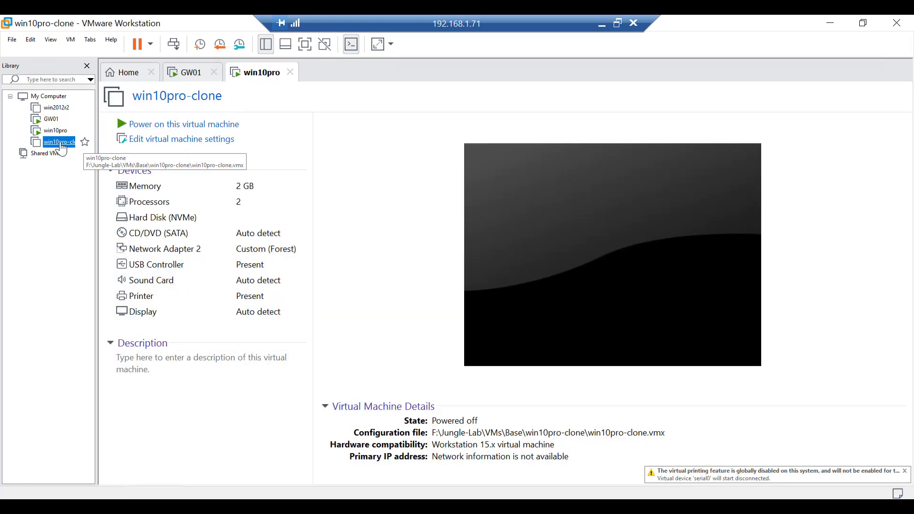
left_click(174, 126)
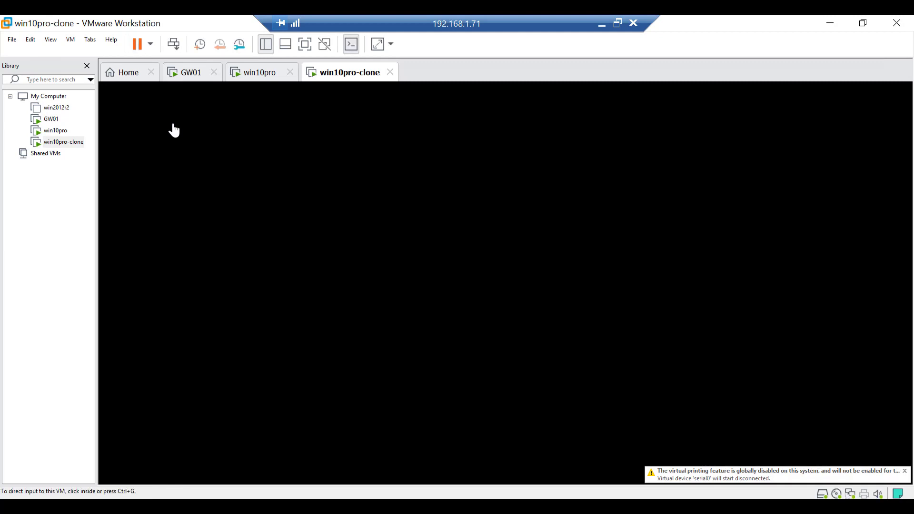
left_click(255, 80)
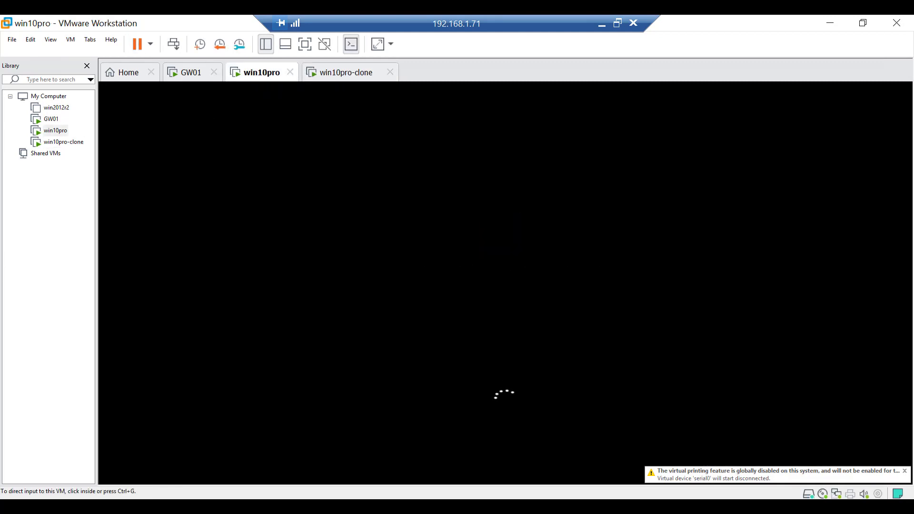
left_click(346, 73)
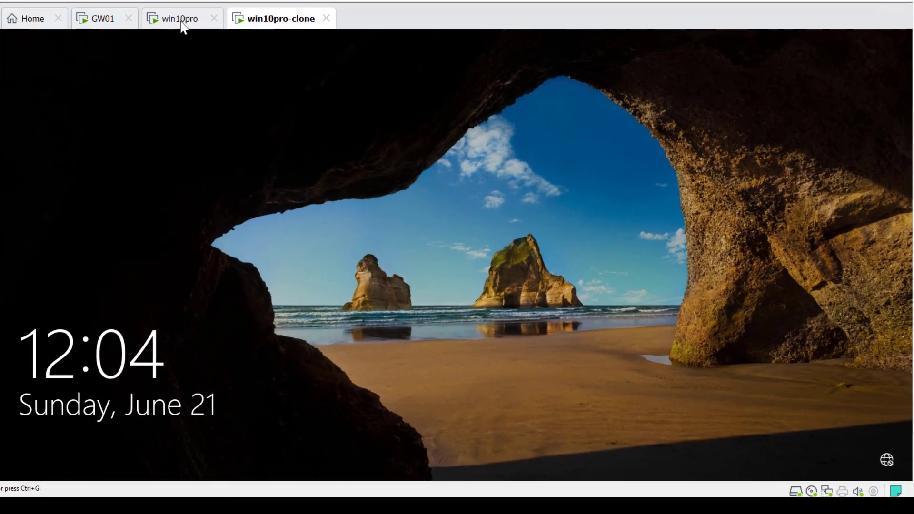
left_click(181, 22)
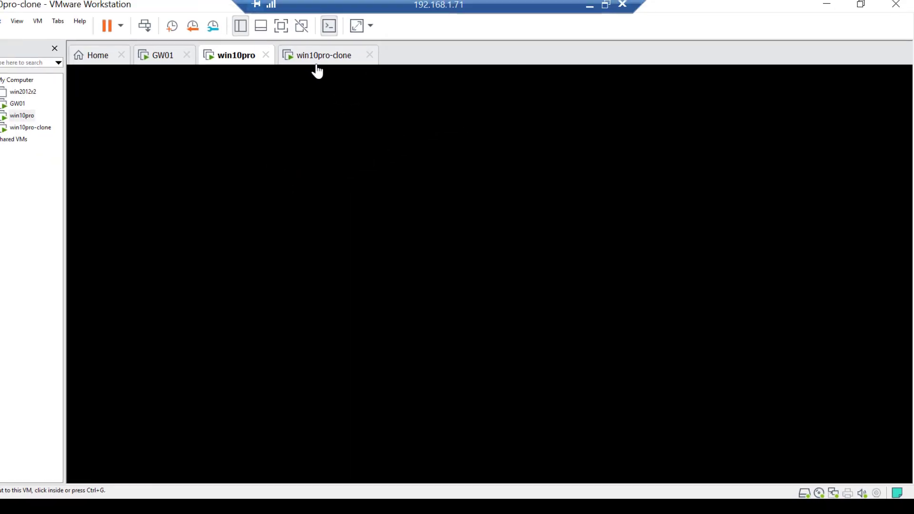
left_click(317, 58)
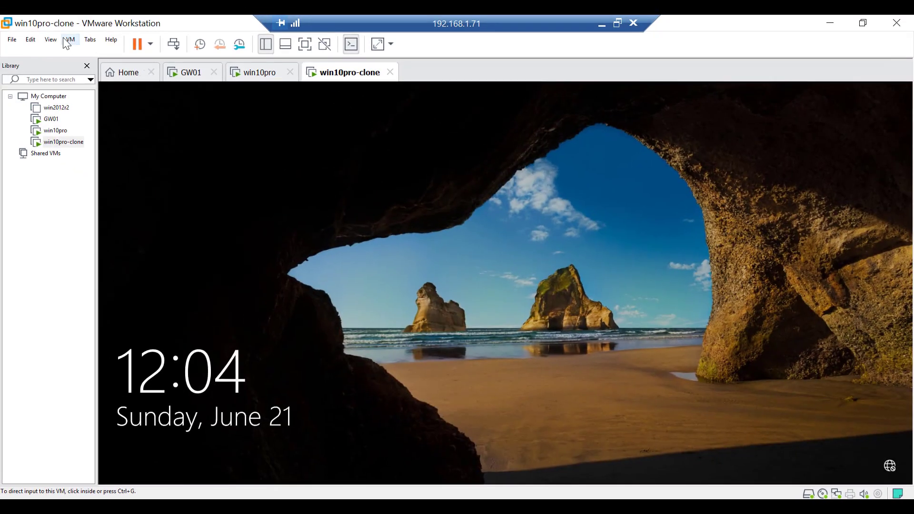
left_click(38, 22)
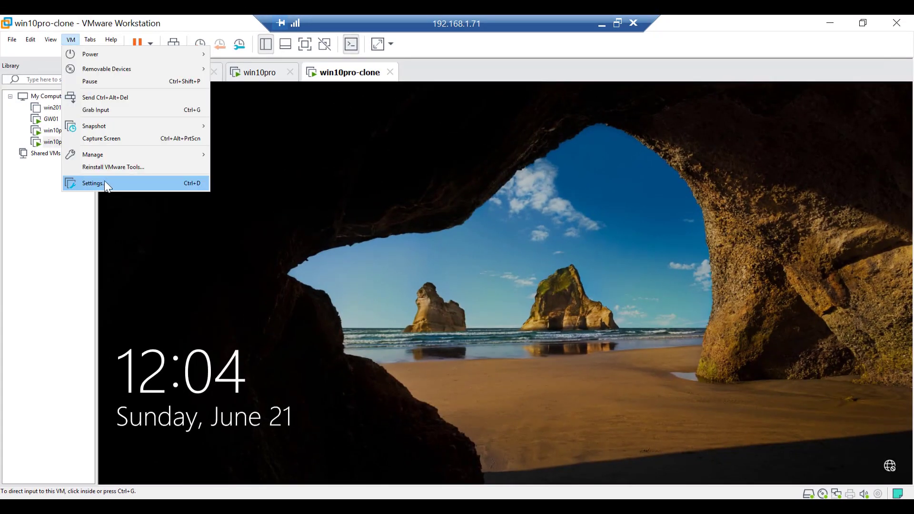
left_click(105, 183)
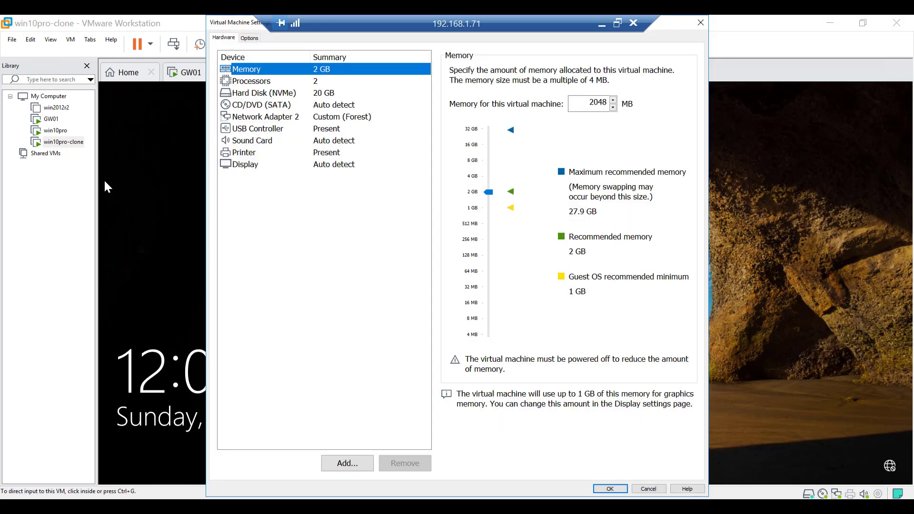
left_click(276, 119)
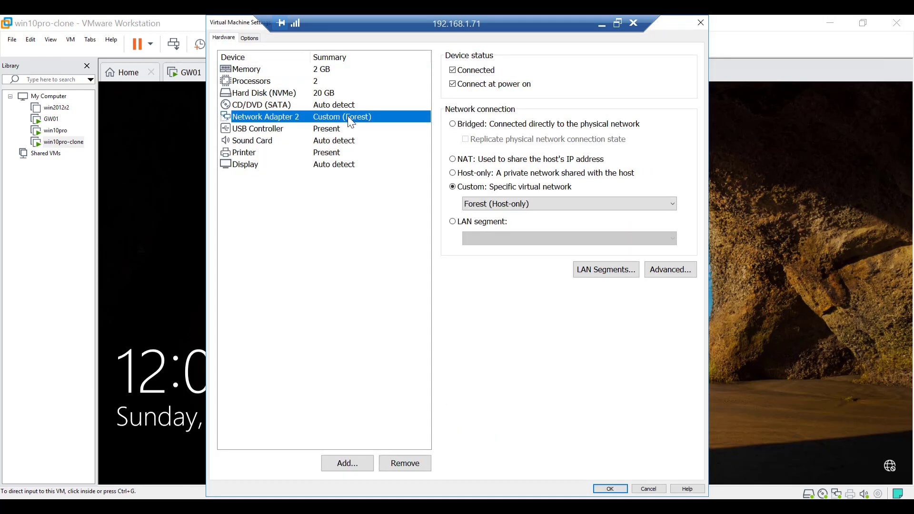
left_click(619, 490)
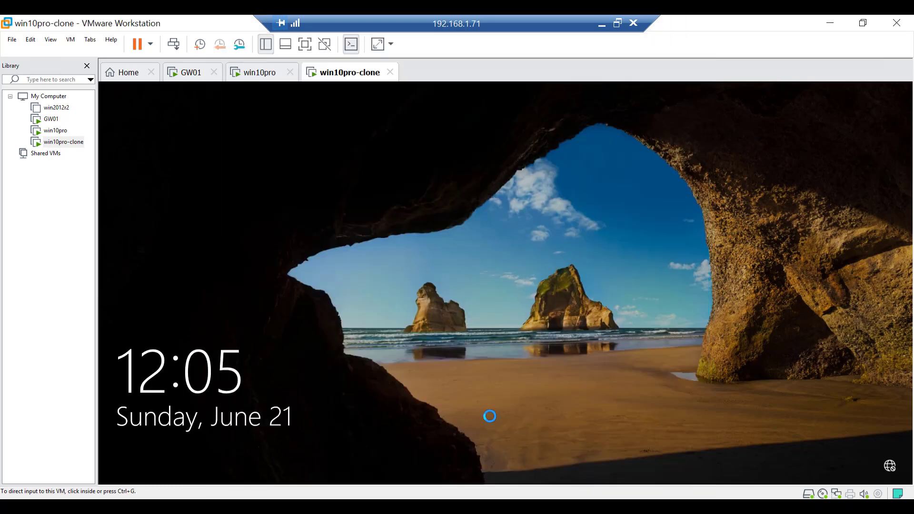
In win10pro-clone's settings, replace Network Adapter 2 with a new network adapter on the custom Forest (Host-only) network
left_click(70, 40)
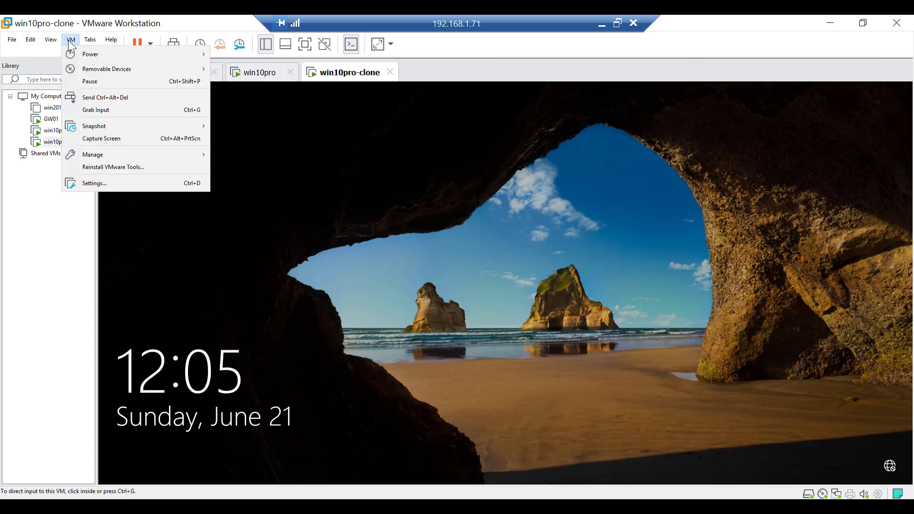
left_click(105, 184)
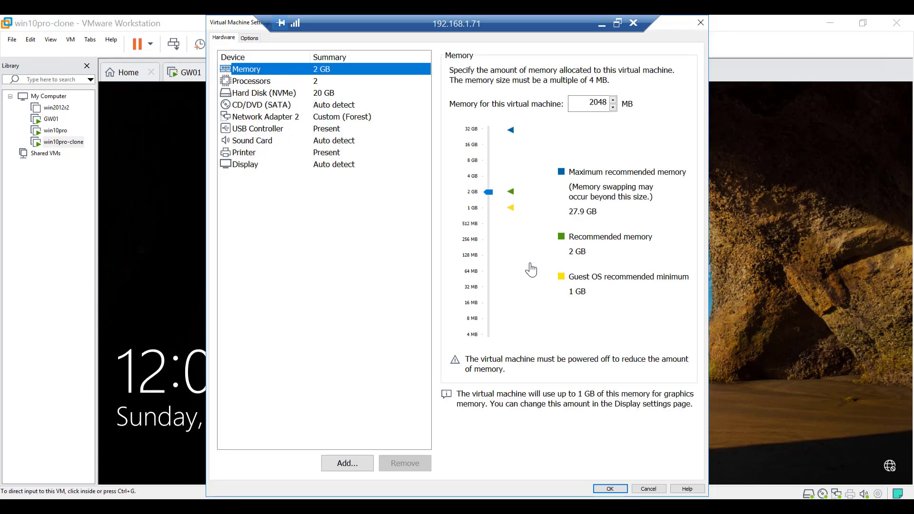
left_click(322, 119)
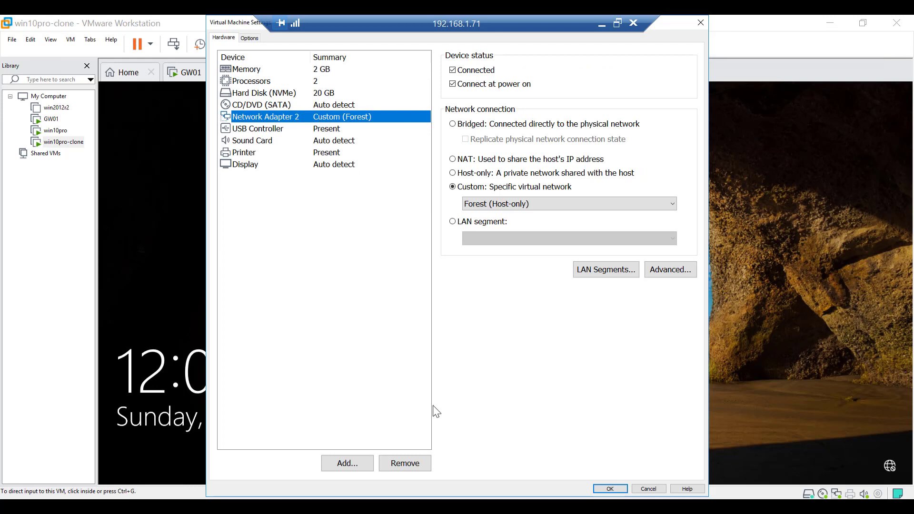
left_click(399, 464)
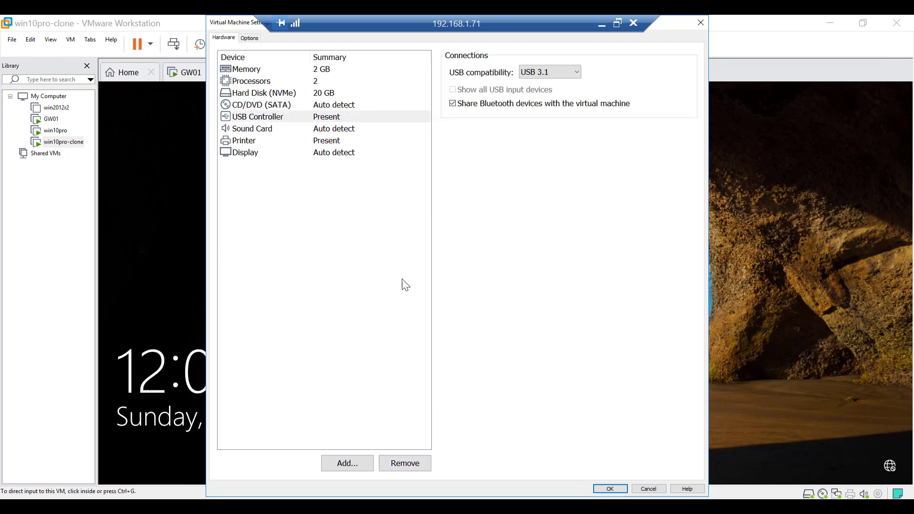
left_click(342, 465)
left_click(354, 220)
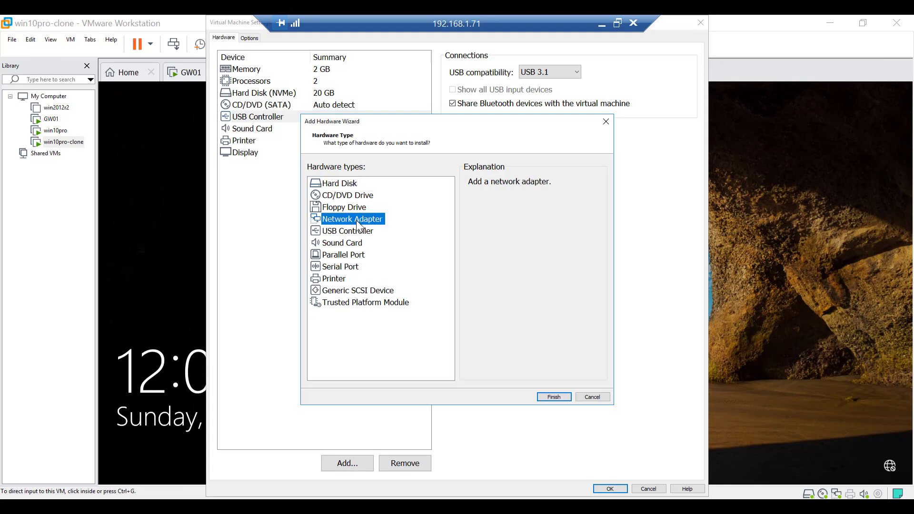
left_click(560, 396)
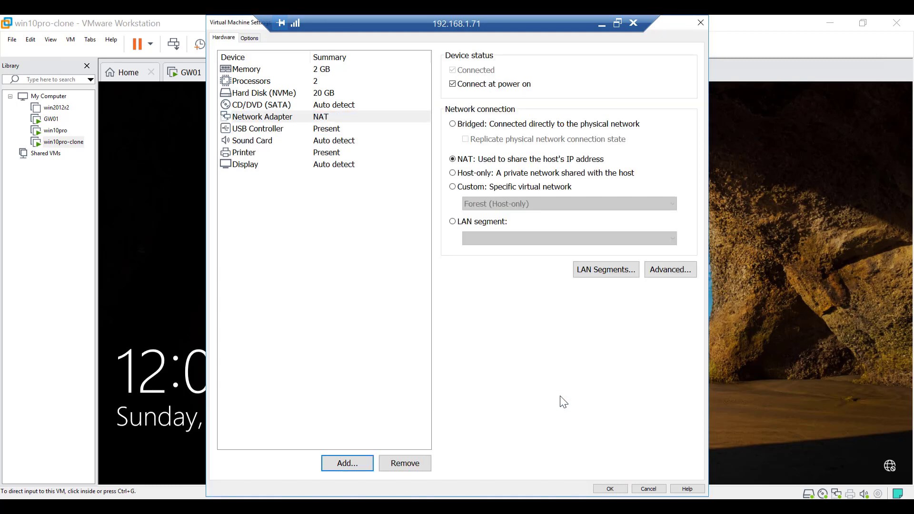
left_click(453, 187)
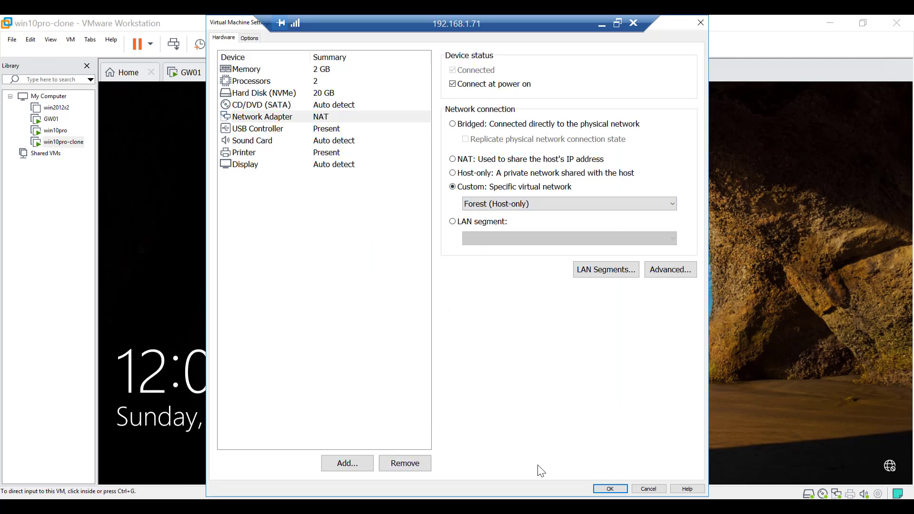
left_click(611, 487)
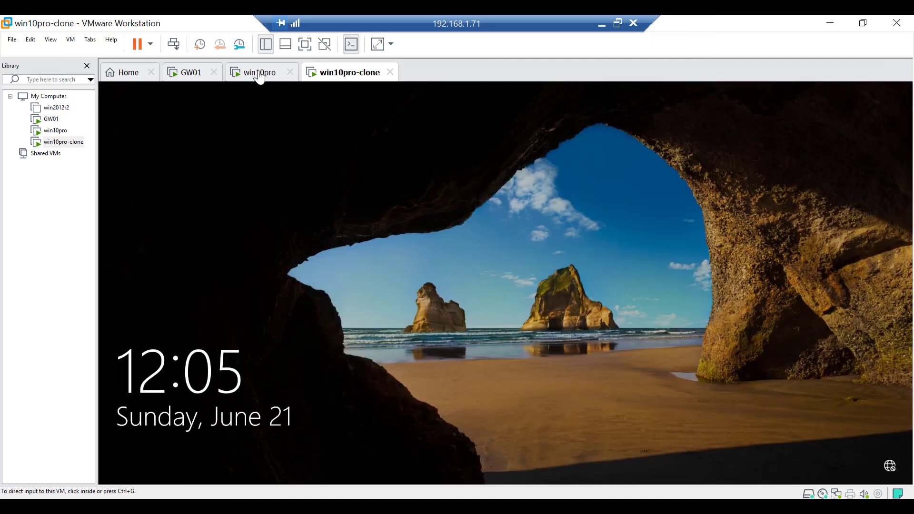
In win10pro's settings, replace the External network adapter with a new adapter on the custom Gh (Host-only) network
left_click(260, 76)
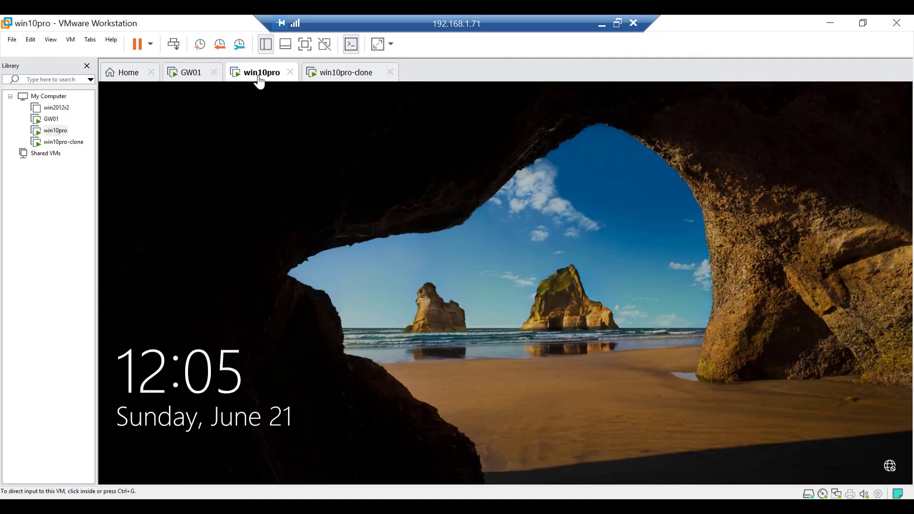
left_click(431, 236)
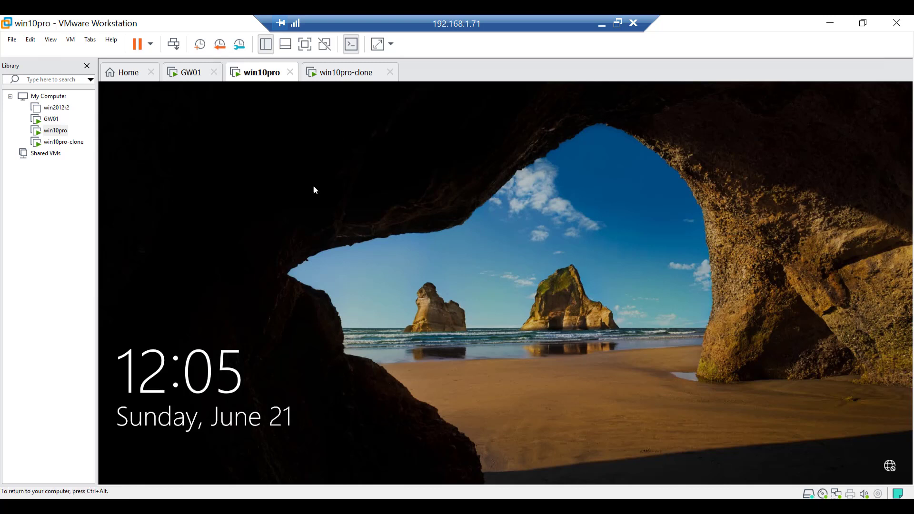
left_click(70, 39)
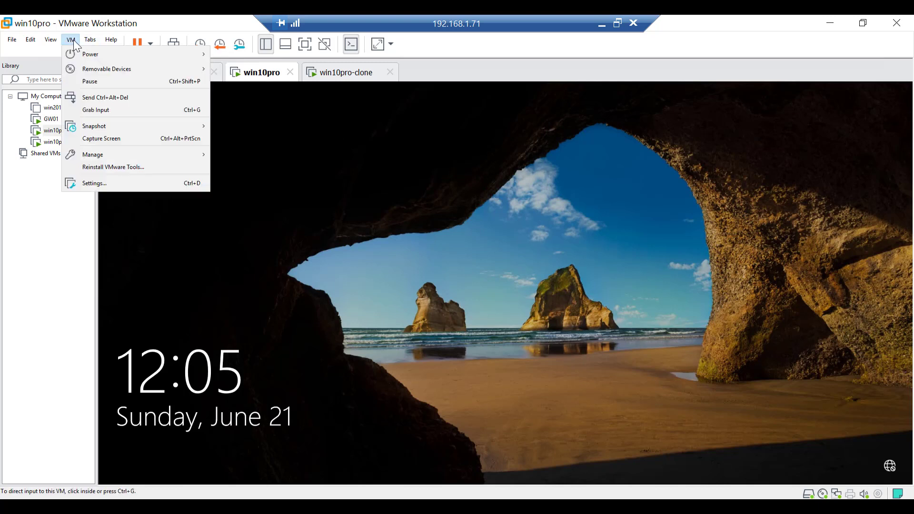
left_click(101, 183)
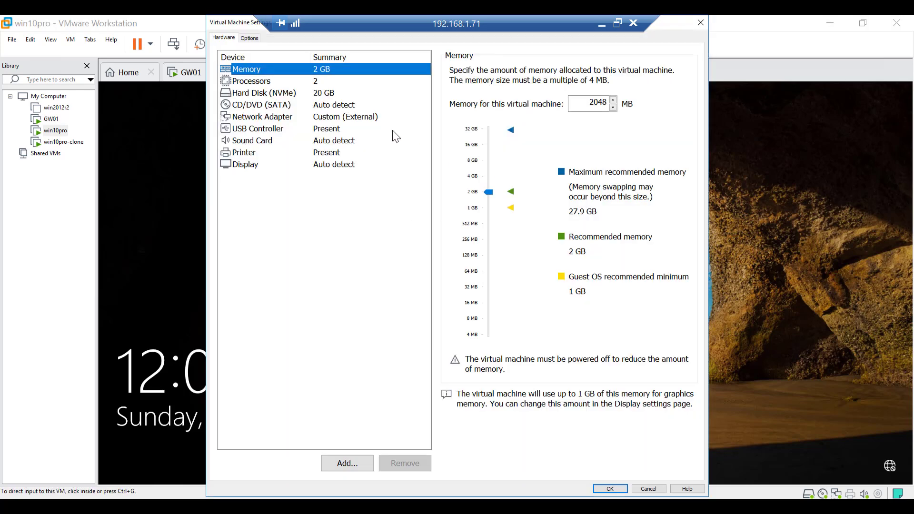
left_click(360, 117)
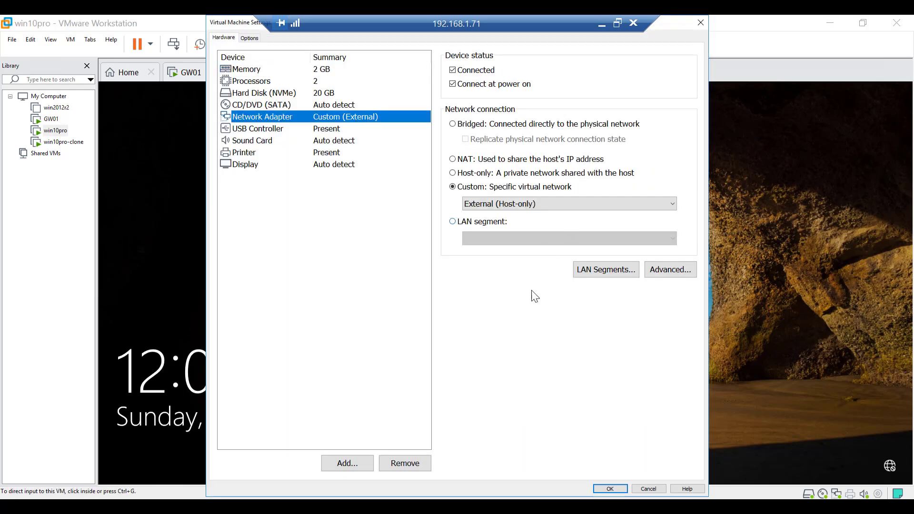
left_click(406, 463)
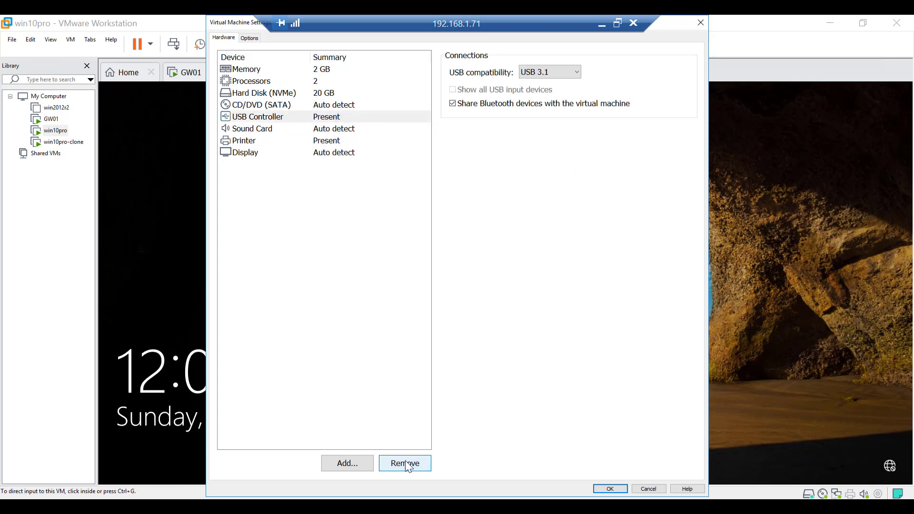
left_click(339, 464)
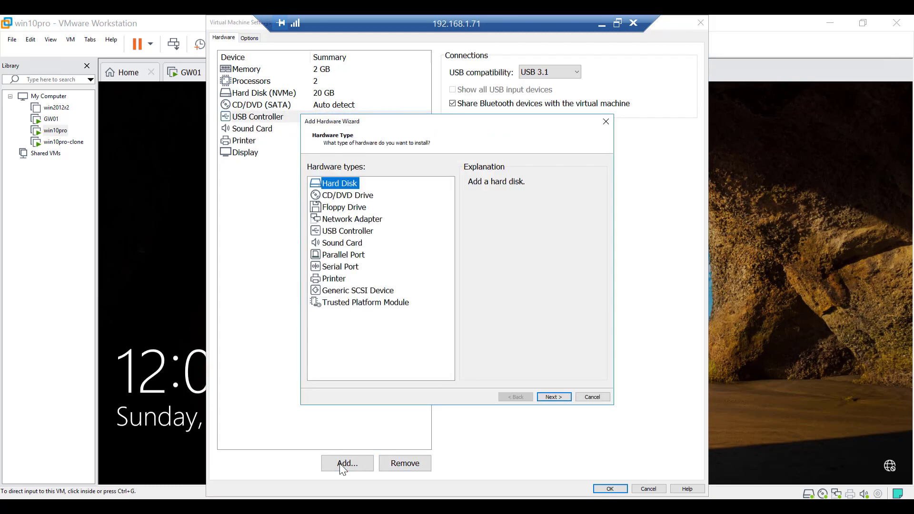
left_click(354, 220)
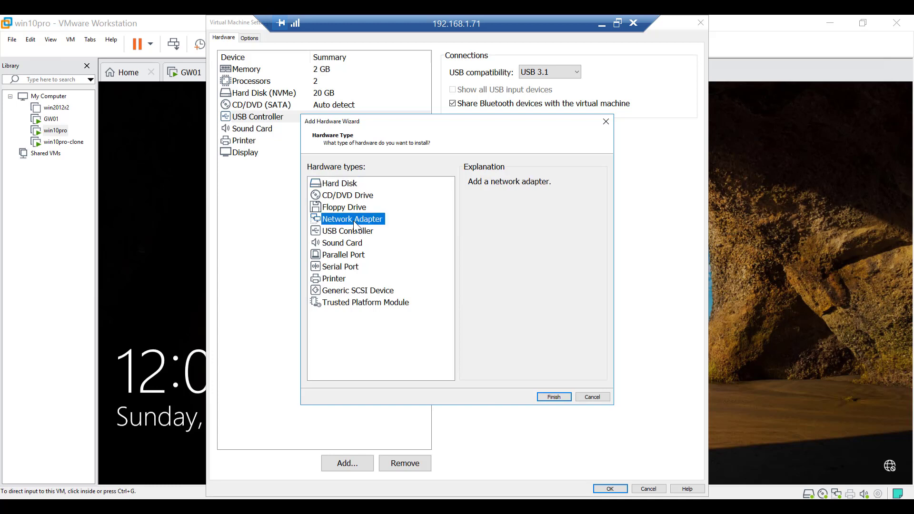
left_click(553, 397)
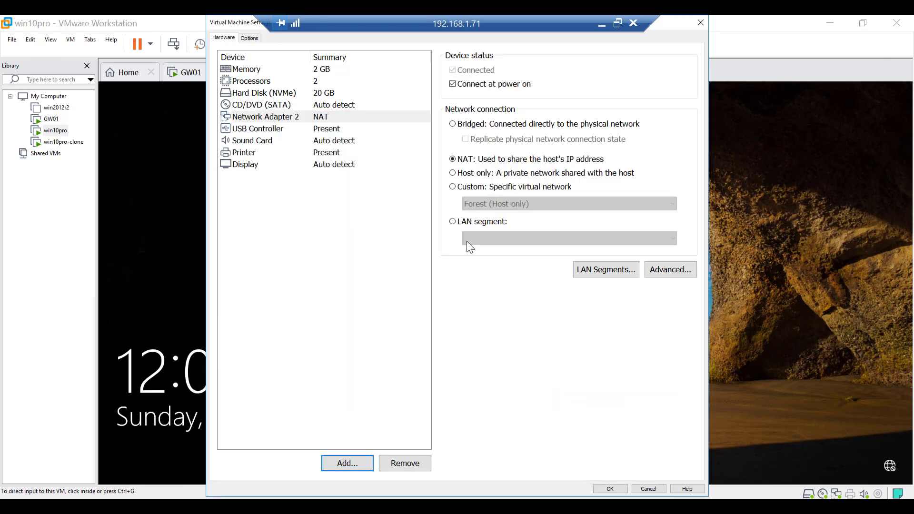
left_click(453, 186)
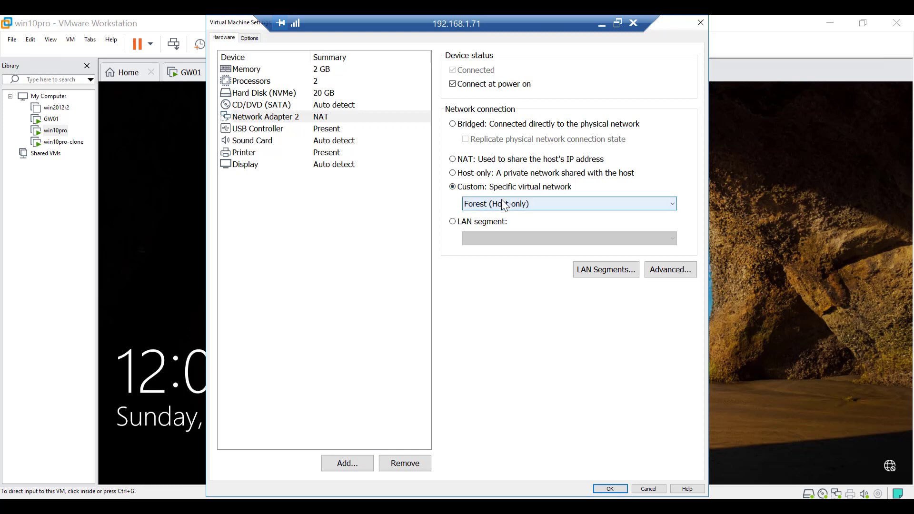
left_click(505, 205)
left_click(501, 225)
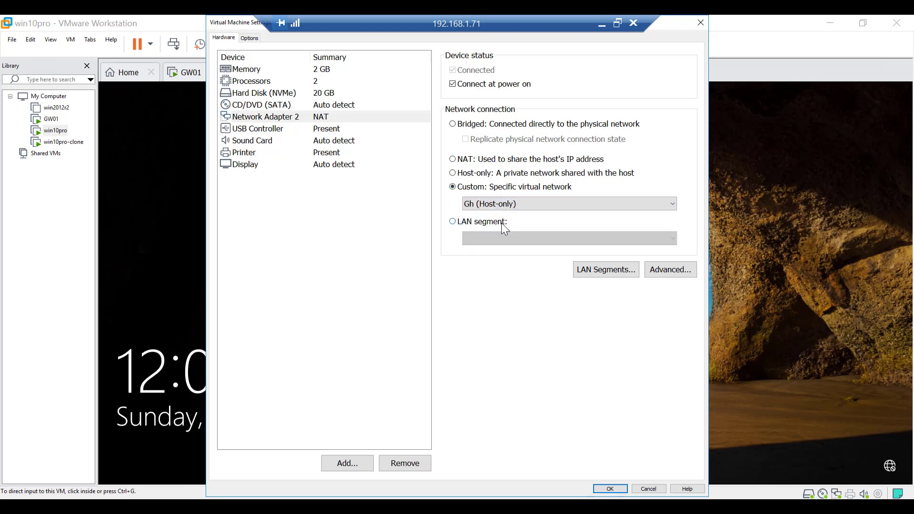
left_click(609, 491)
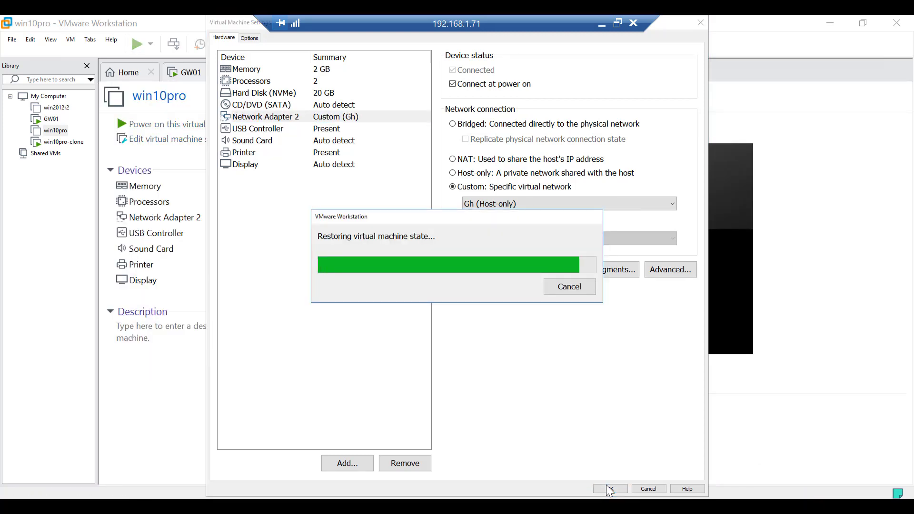
left_click(609, 489)
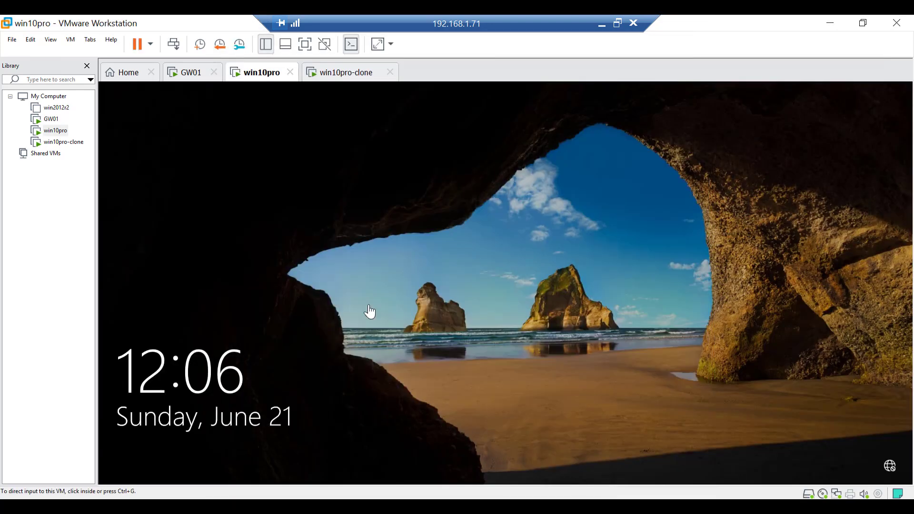
Sign in to win10pro by entering the install account password
left_click(383, 207)
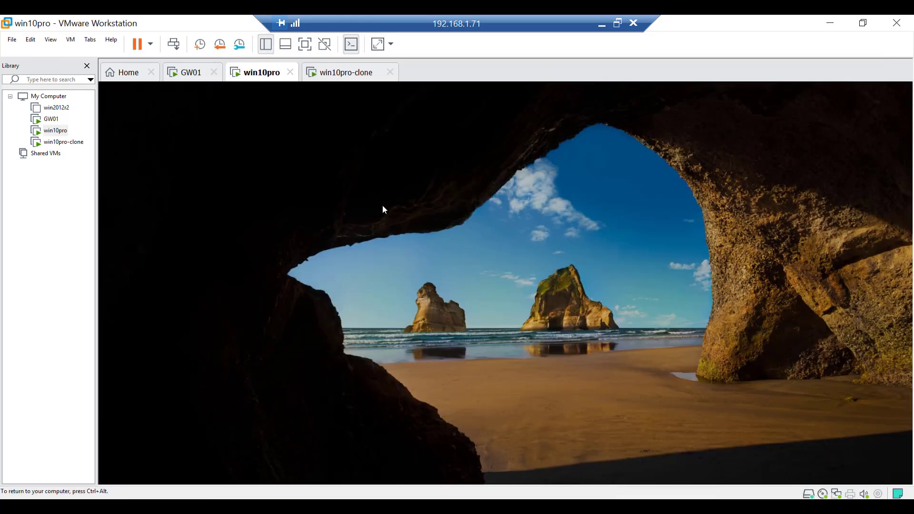
type("••••••")
key("Return")
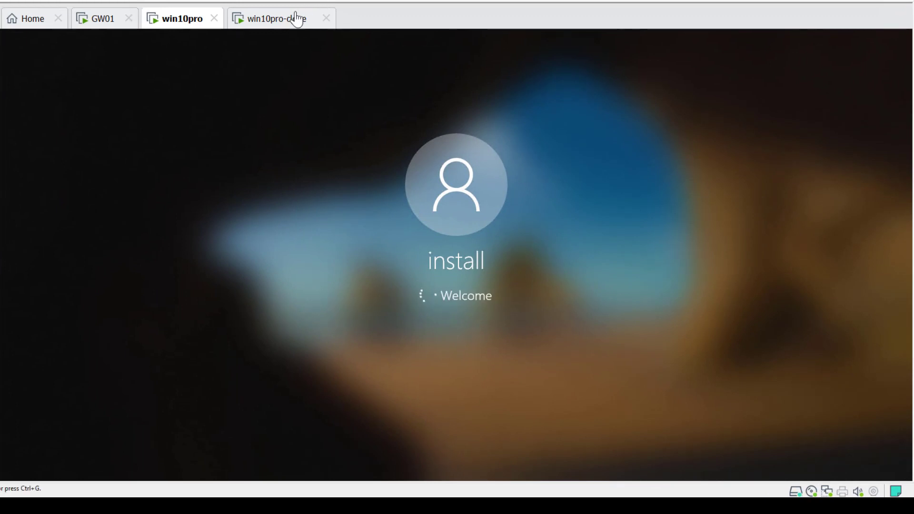
Sign in to win10pro-clone by entering the install account password
left_click(288, 22)
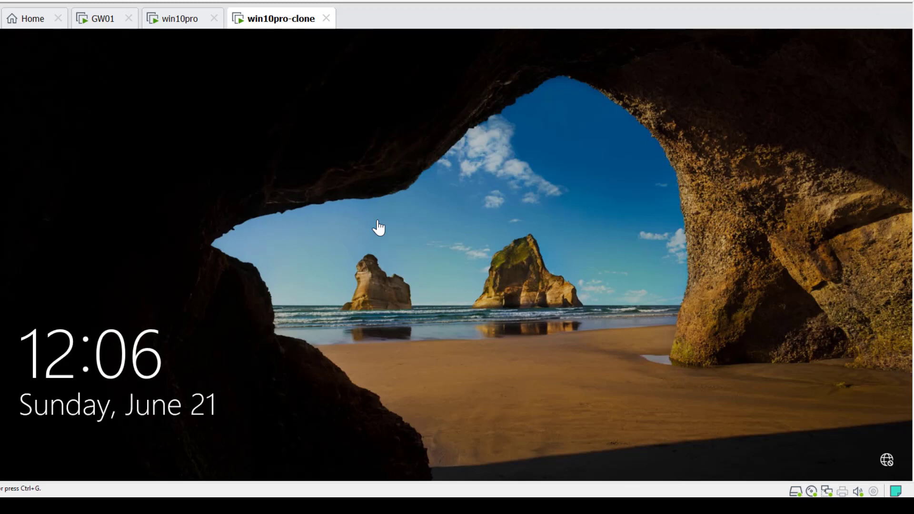
left_click(412, 249)
type("••••••••••")
key("Return")
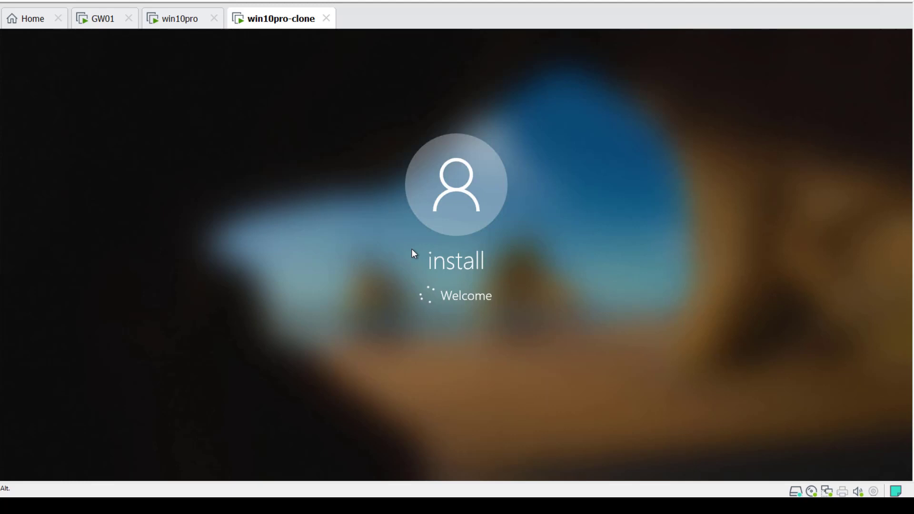
On win10pro, open Command Prompt and set its font size to 24 in the window properties
left_click(183, 20)
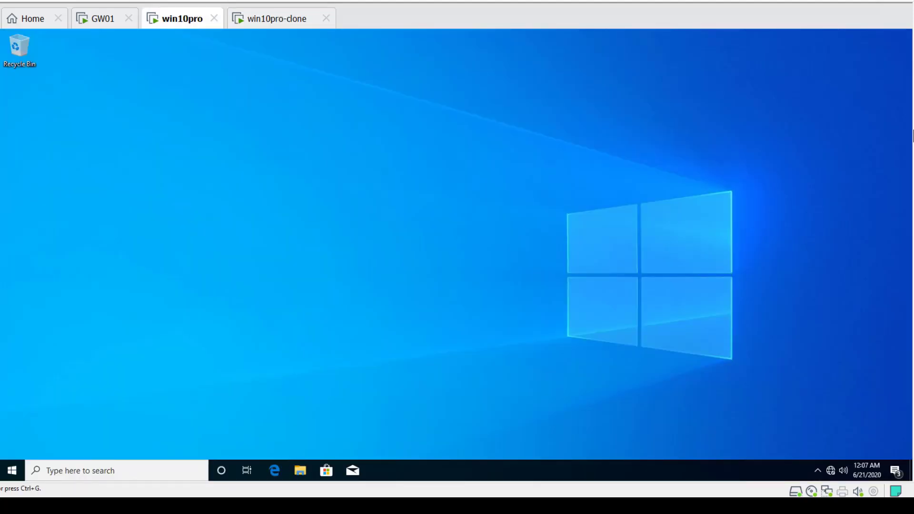
left_click(303, 290)
left_click(119, 467)
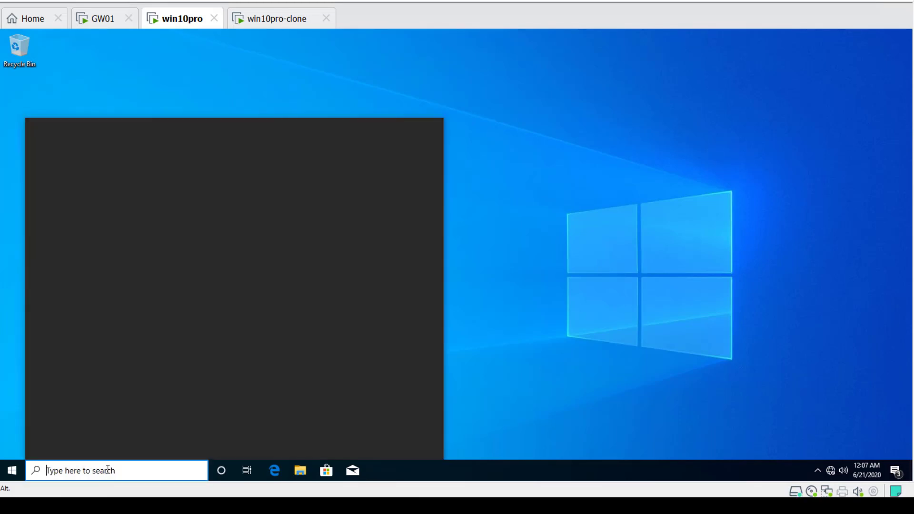
type("cmd")
key("Return")
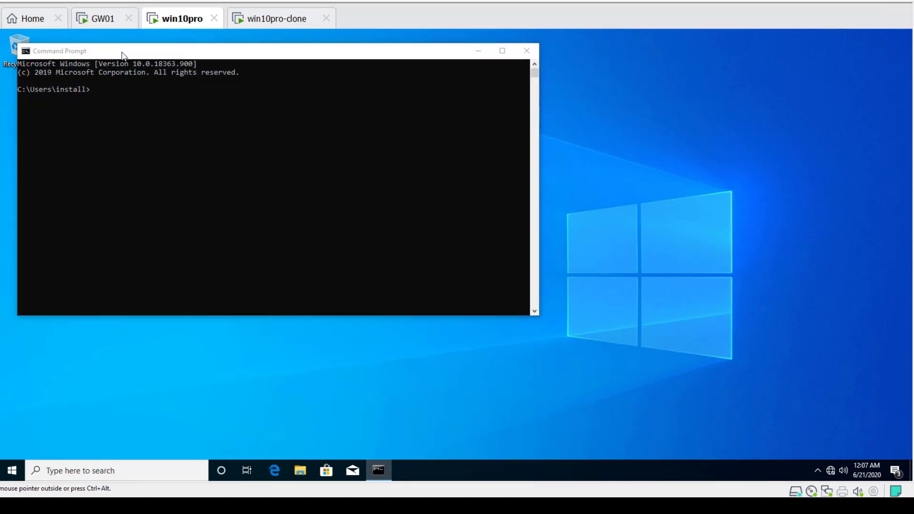
right_click(123, 53)
left_click(146, 158)
left_click(69, 78)
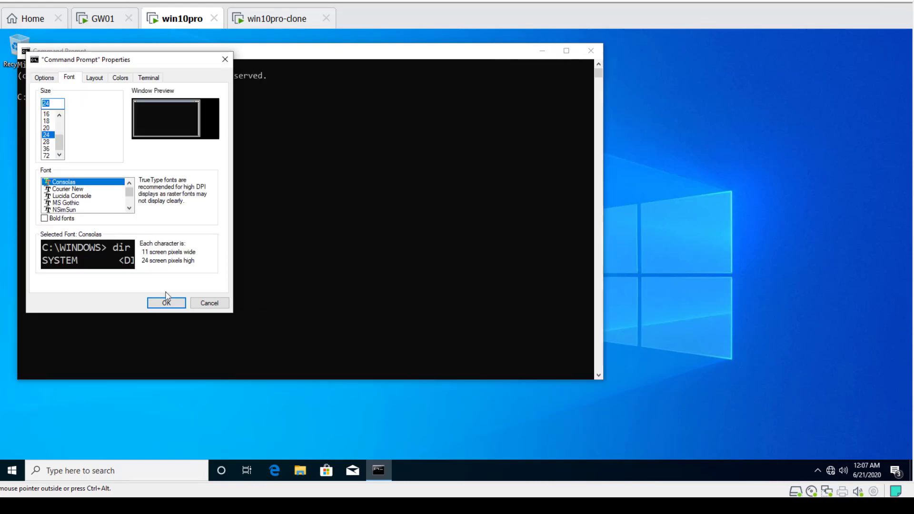
left_click(172, 304)
Run ipconfig in win10pro's Command Prompt
left_click(255, 264)
type("ipconfig")
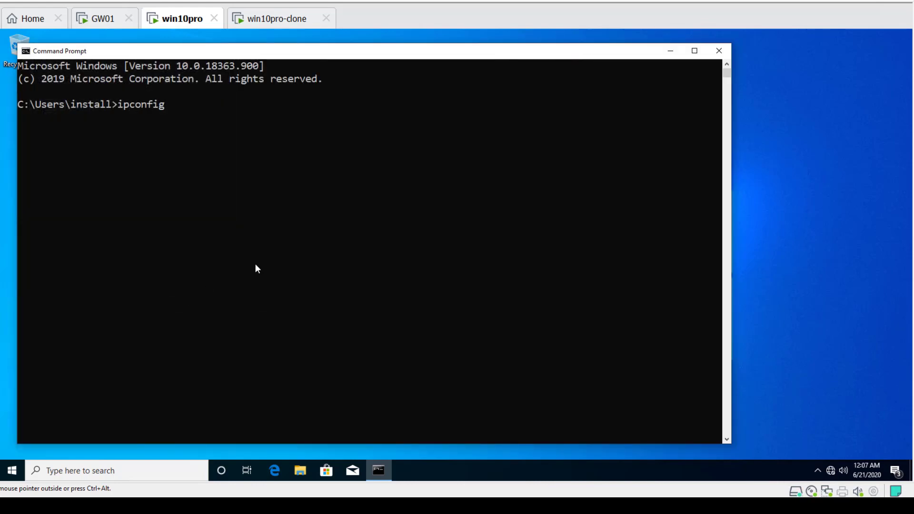
key("Return")
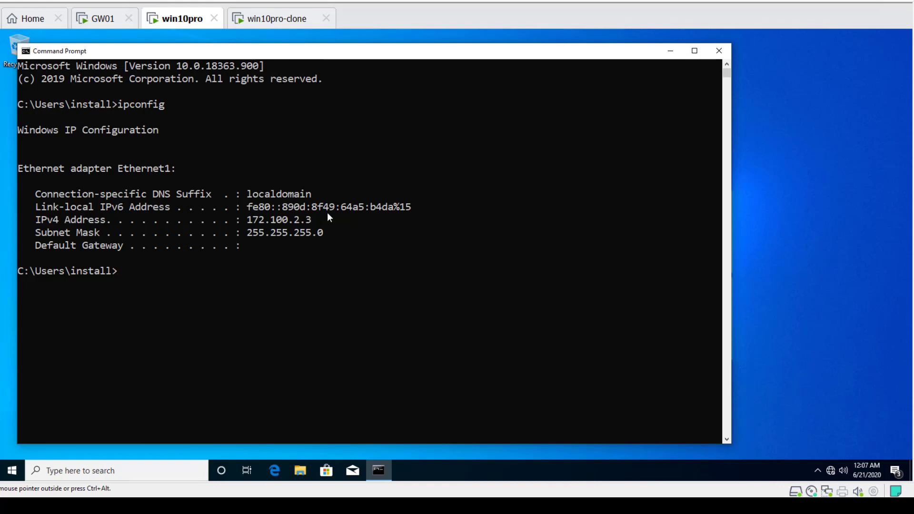
On win10pro-clone, open Command Prompt and set its font size to 24 in the window properties
left_click(277, 20)
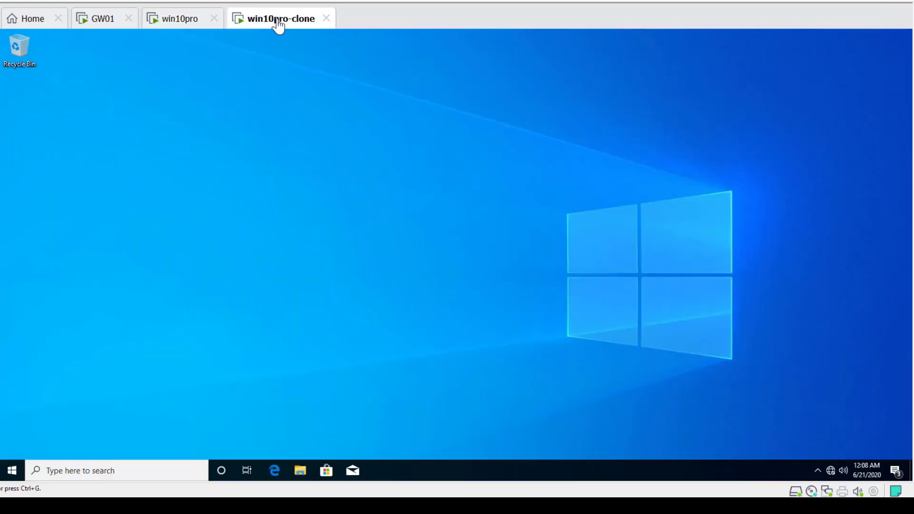
left_click(187, 470)
type("cmd")
key("Return")
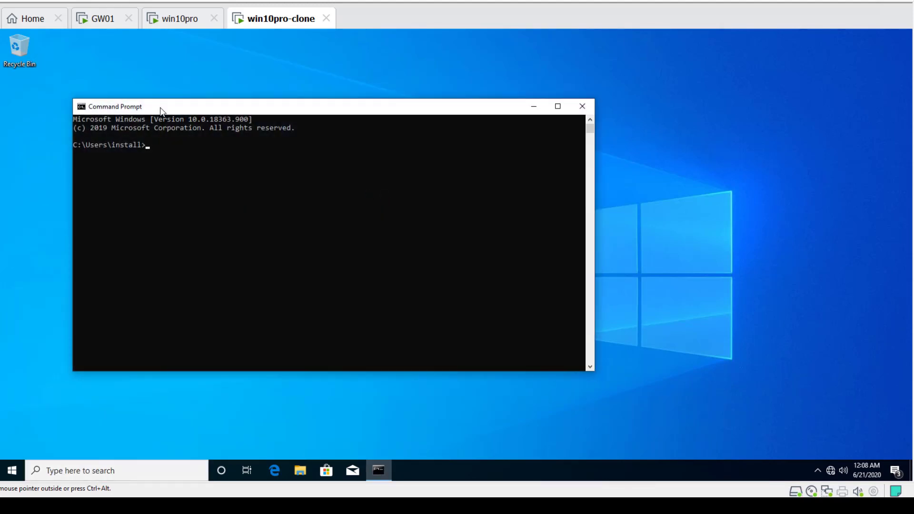
right_click(160, 110)
left_click(206, 214)
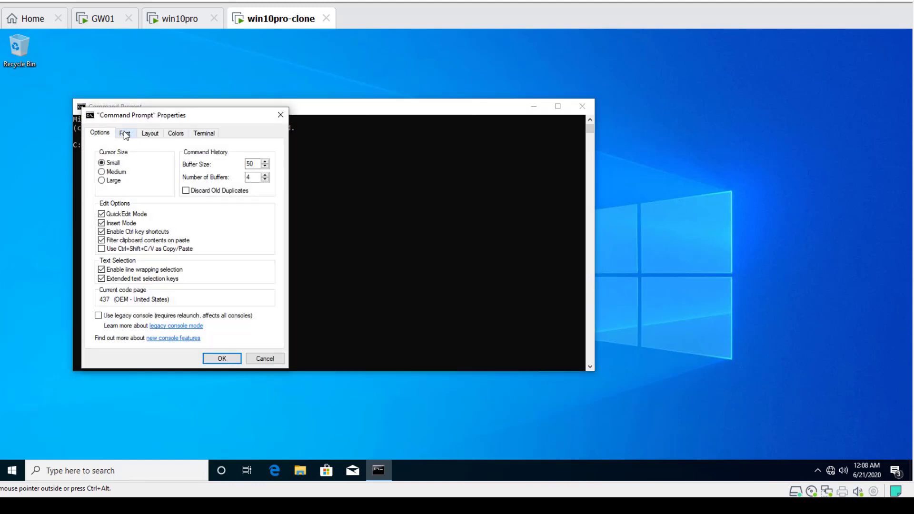
left_click(125, 133)
left_click(101, 190)
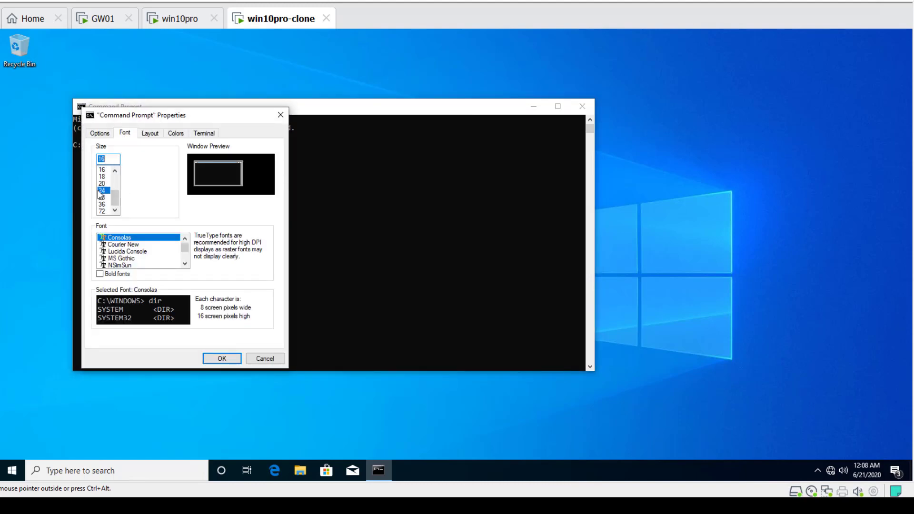
left_click(150, 133)
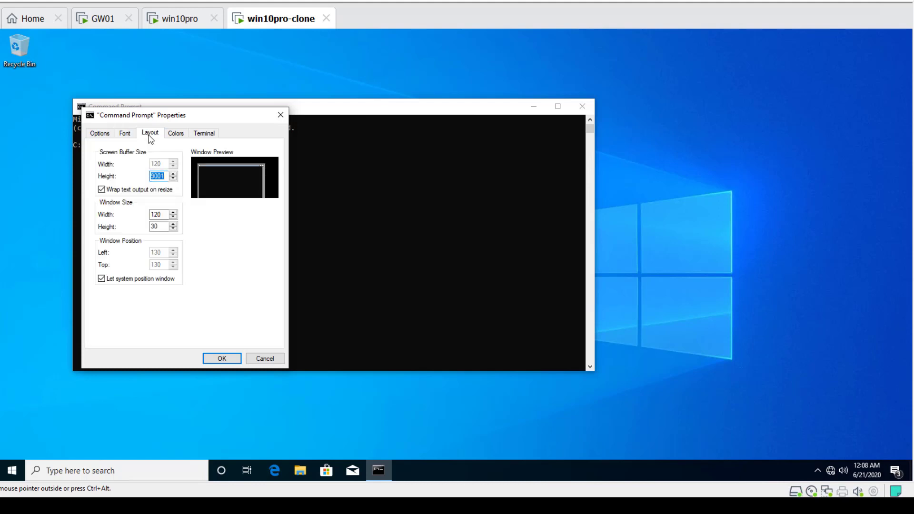
left_click(230, 361)
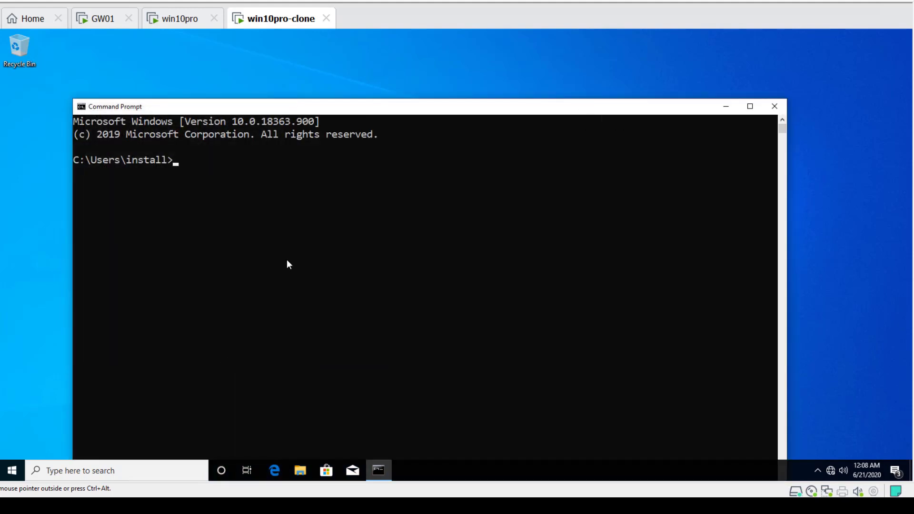
Move the Command Prompt window up and run ipconfig on win10pro-clone
left_click_drag(288, 110, 290, 49)
type("ipconfig")
key("Return")
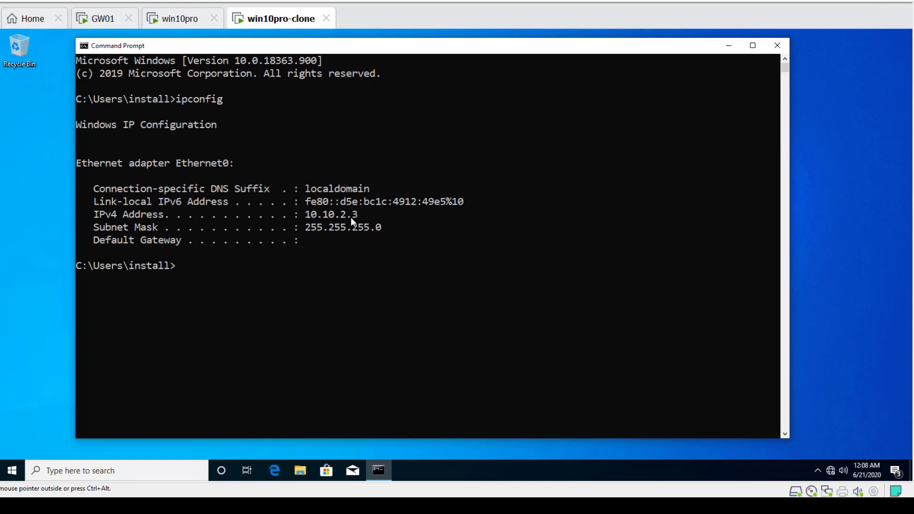
Ping 10.10.2.2 from win10pro-clone
type("ping 10.10.2.2.")
key("BackSpace")
key("Return")
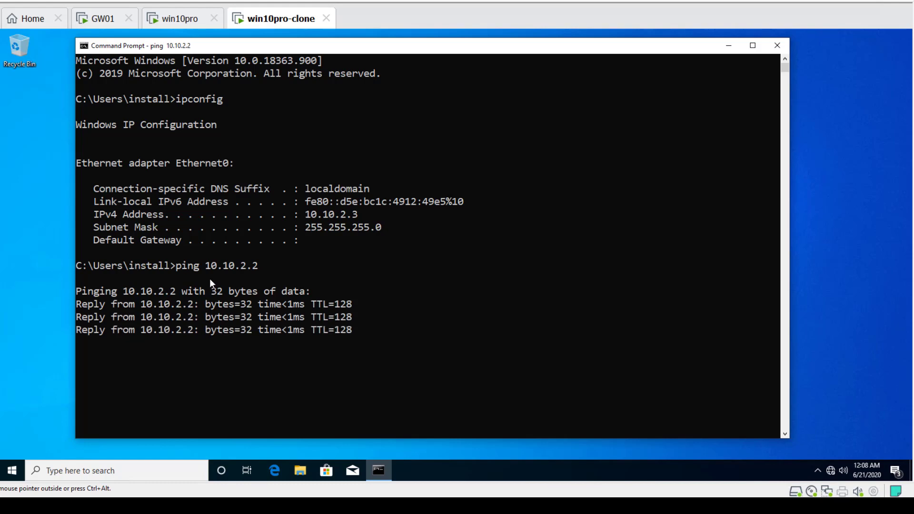
On win10pro, ping 172.100.2.2
left_click(181, 20)
type("ping")
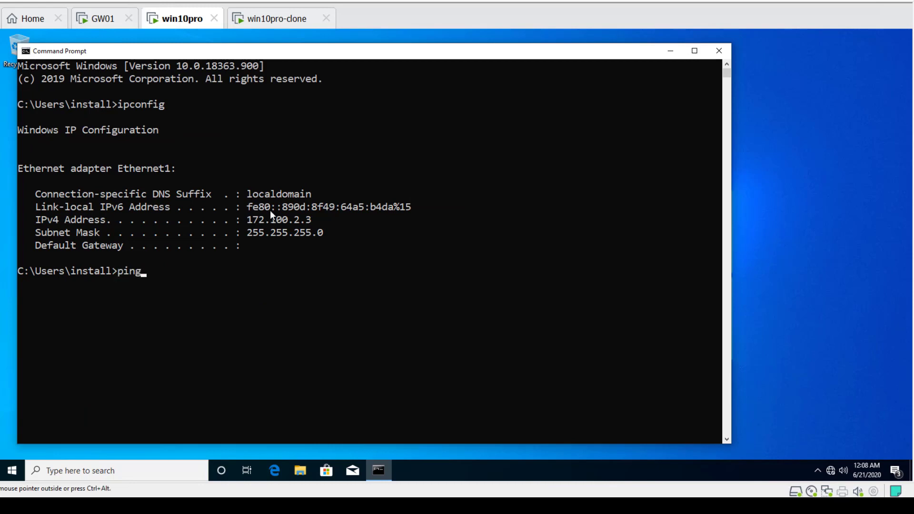
type(" 172.100.2.2")
key("Return")
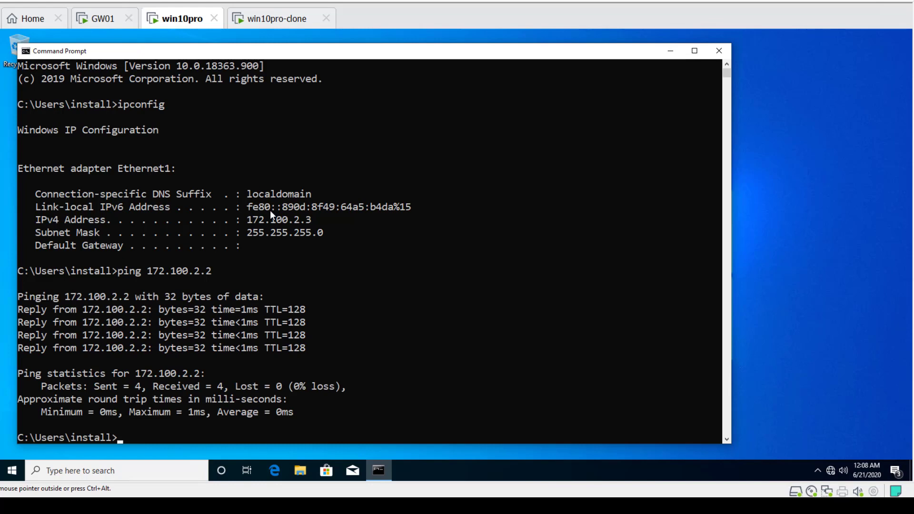
Clear win10pro's console and ping 10.10.2.3
type("clear")
key("Return")
type("cls")
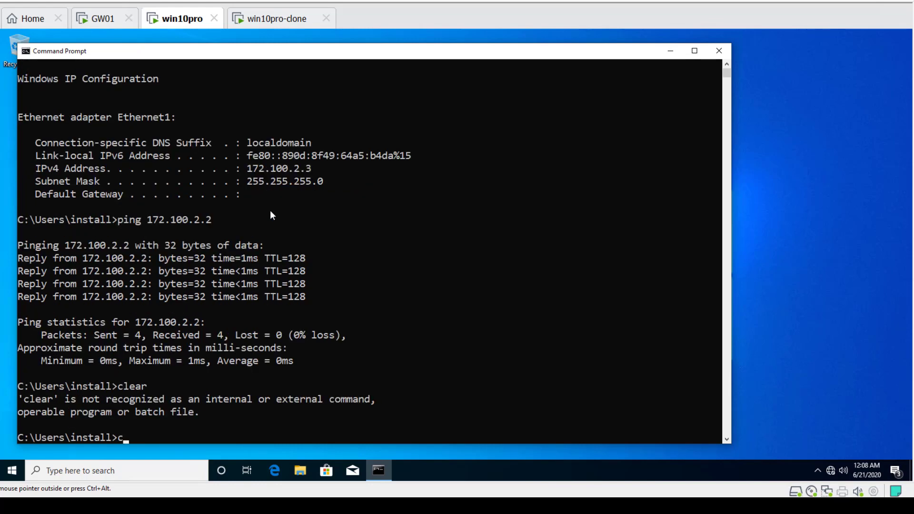
key("Return")
type("p")
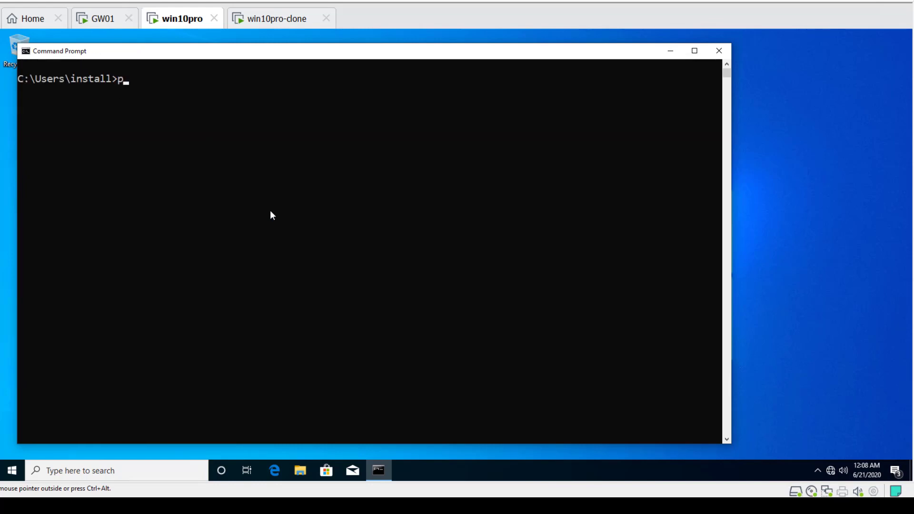
type("ing 10.10.2.3")
left_click(253, 124)
key("Return")
key("Return")
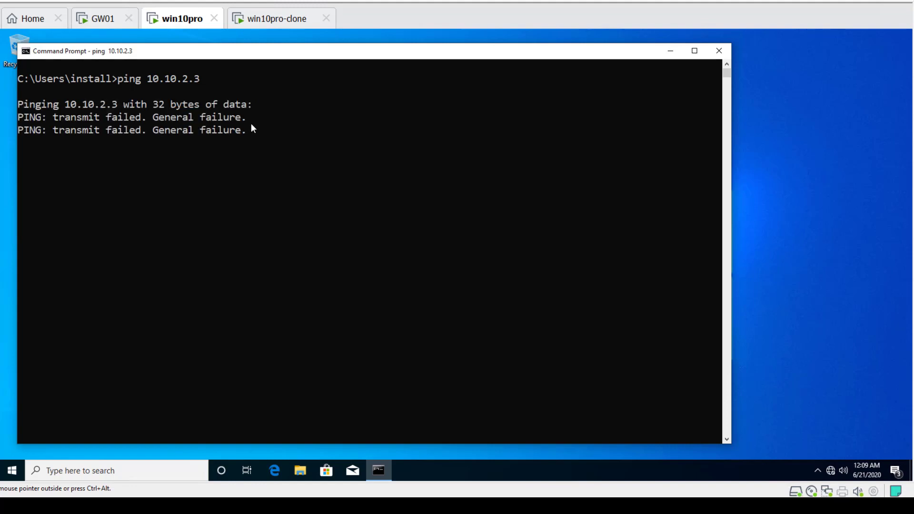
On win10pro-clone, clear the console and ping 172.100.2.3
left_click(283, 21)
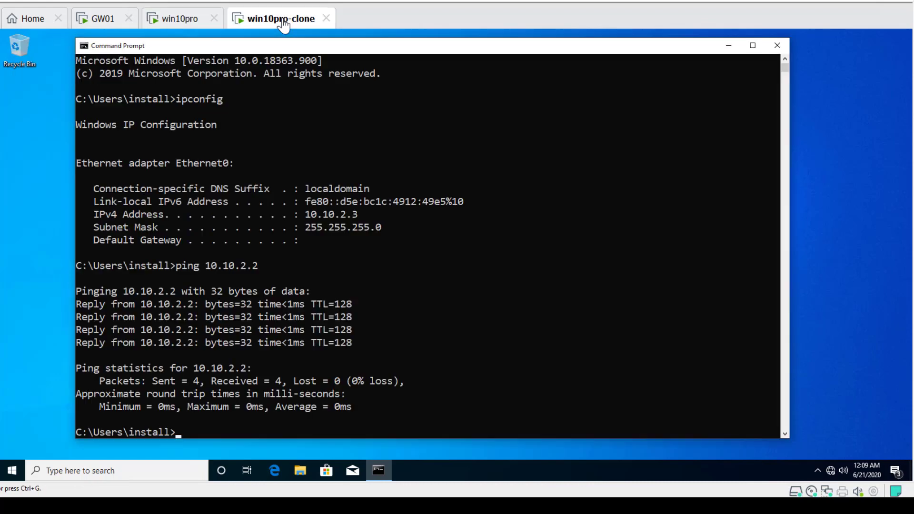
type("cls")
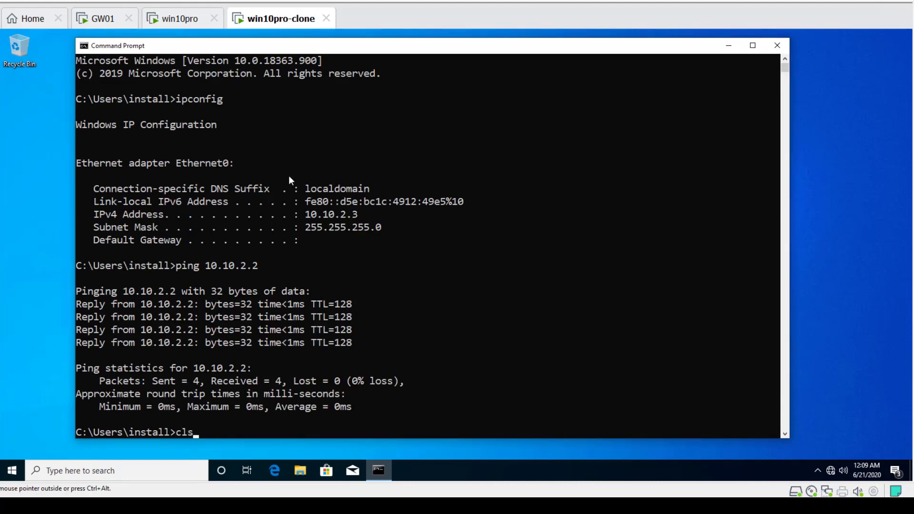
key("Return")
type("pig")
key("BackSpace")
type("ng 1")
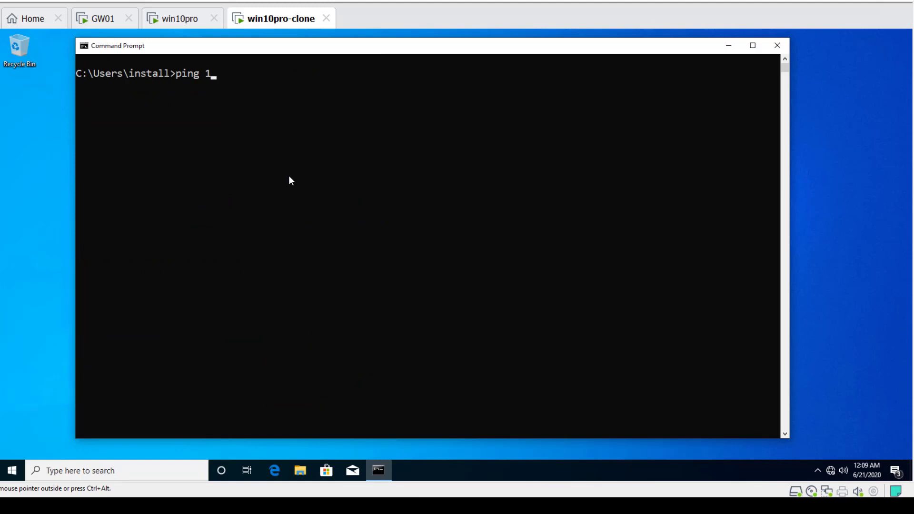
type("8")
key("BackSpace")
type("72.")
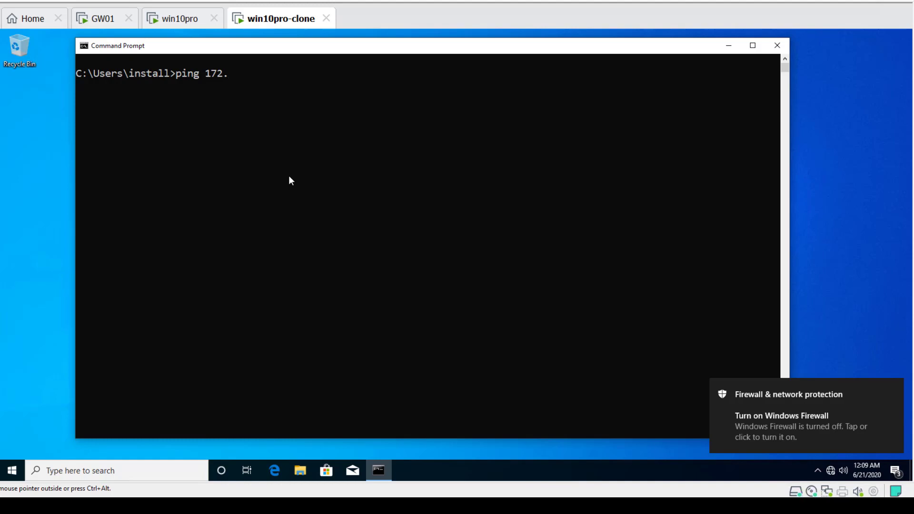
type("100..")
key("BackSpace")
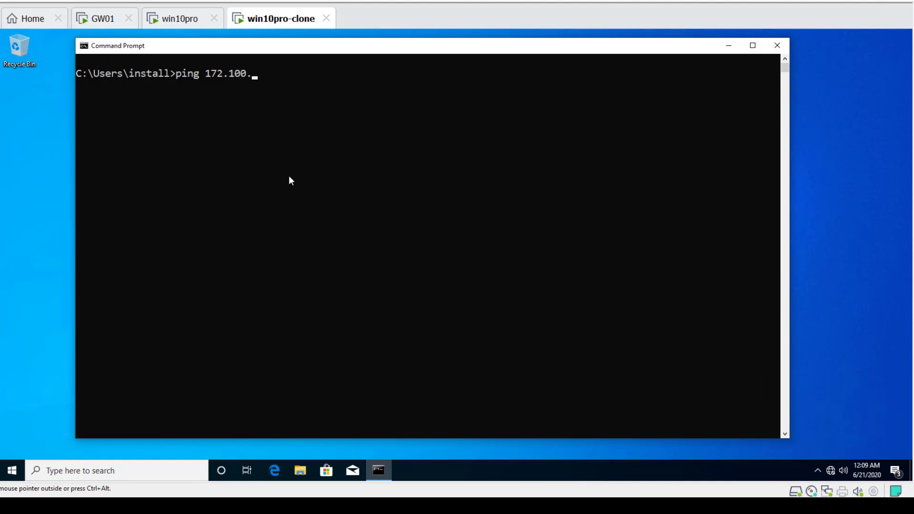
type("2.2")
key("BackSpace")
type("3")
key("Return")
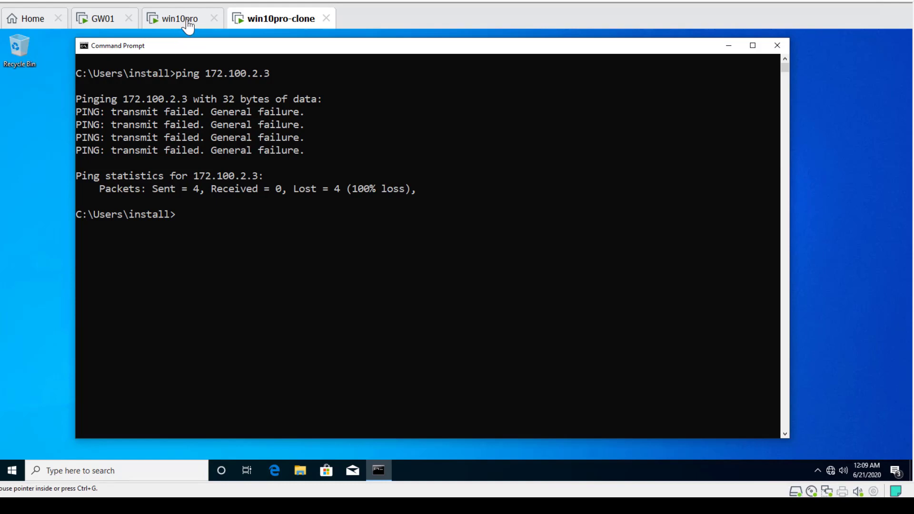
On win10pro, open the network connection properties from the network status settings and maximize the window
left_click(181, 20)
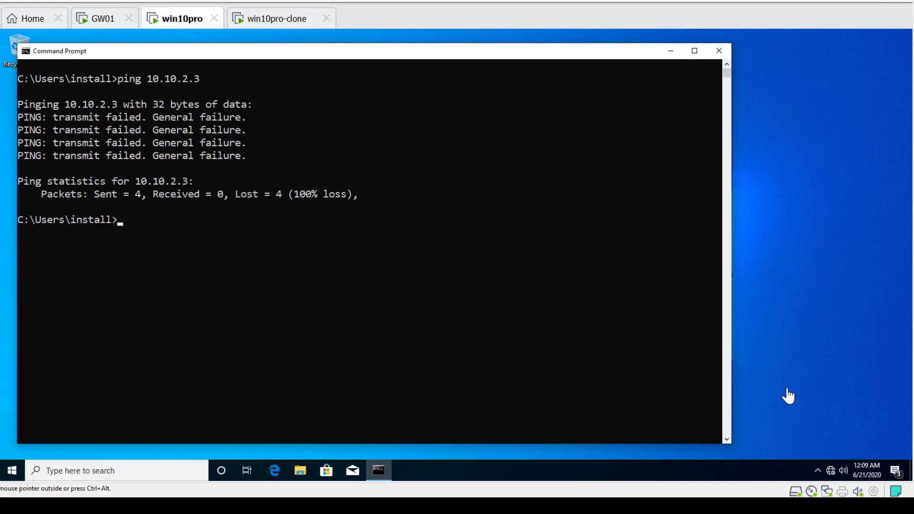
left_click(831, 473)
right_click(831, 473)
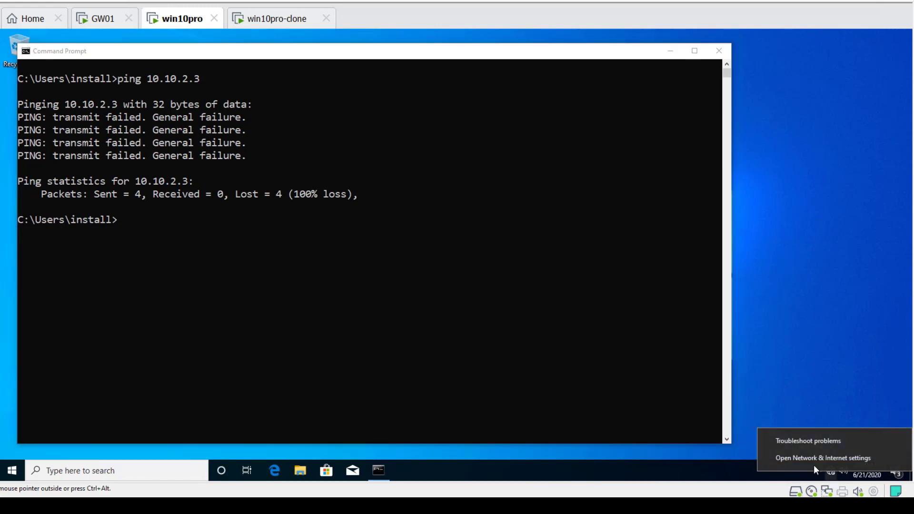
left_click(801, 458)
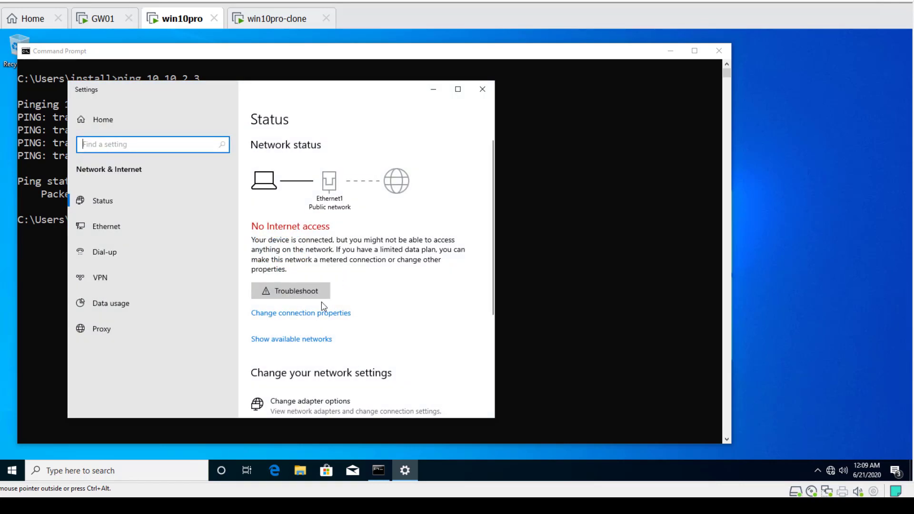
left_click(300, 313)
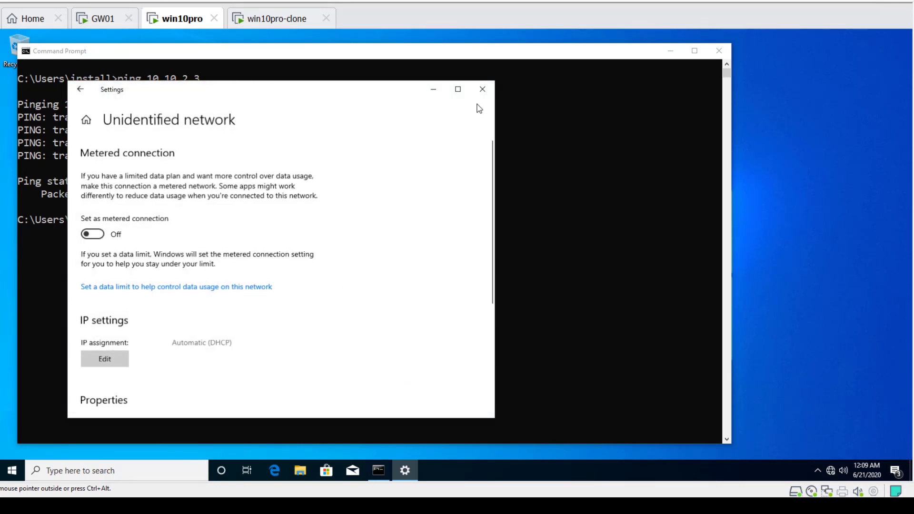
left_click(458, 89)
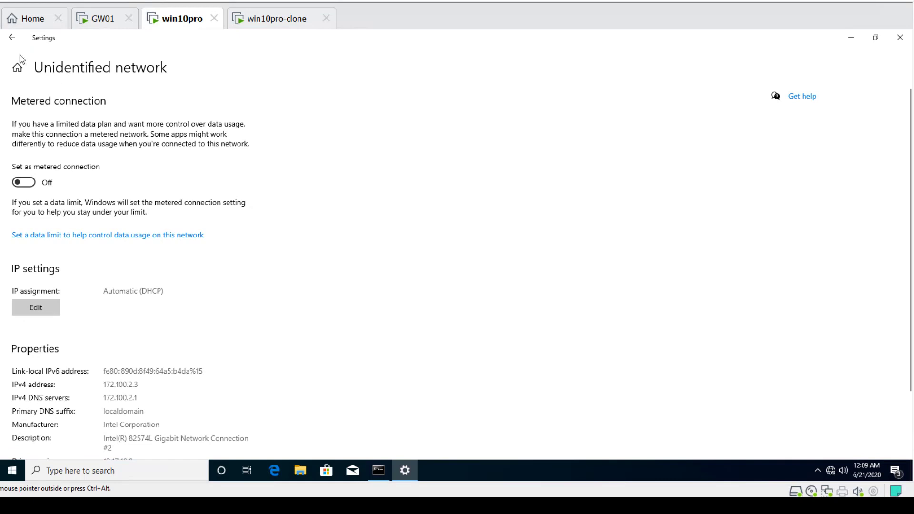
Open the Network and Sharing Center from the Ethernet settings page
left_click(12, 38)
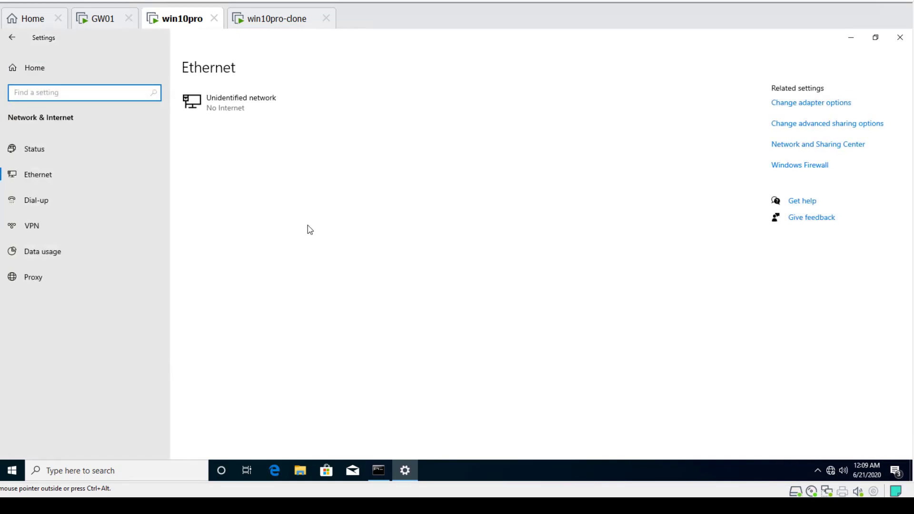
left_click(41, 181)
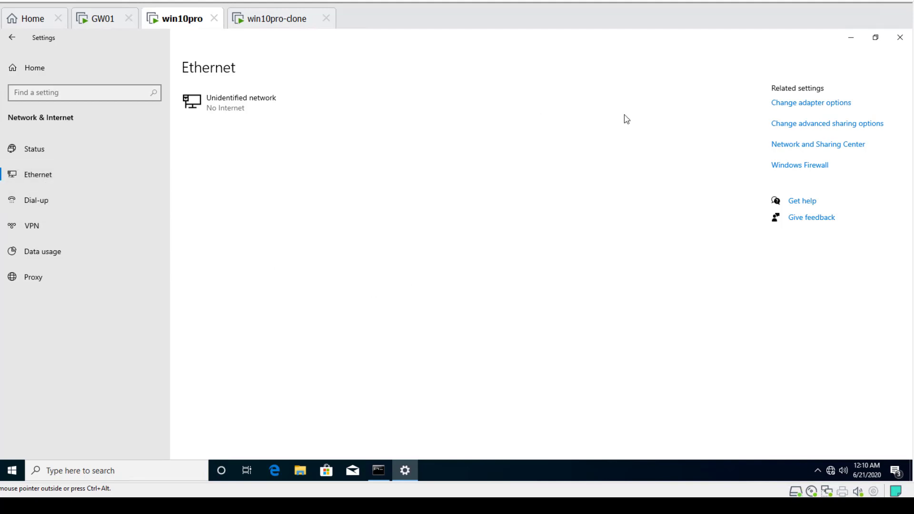
left_click(837, 146)
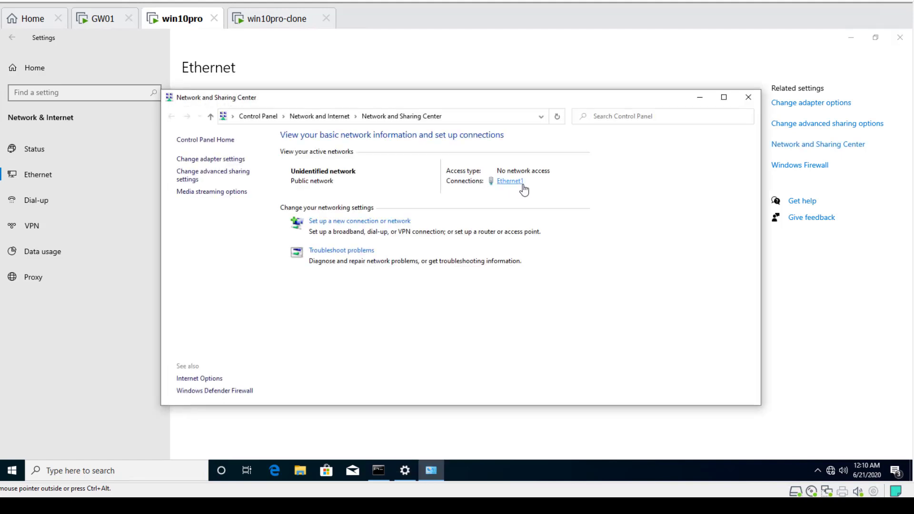
Open the Ethernet1 status, then run ipconfig in win10pro's command prompt
left_click(508, 181)
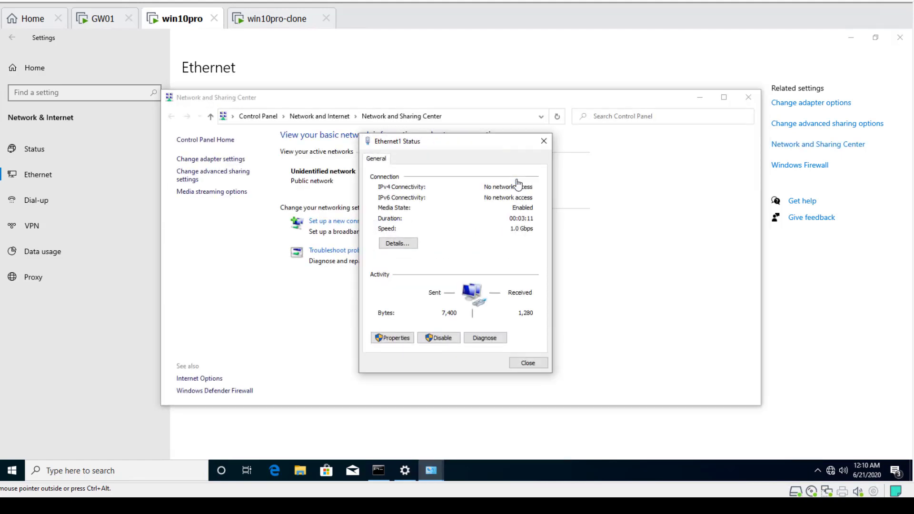
left_click(377, 471)
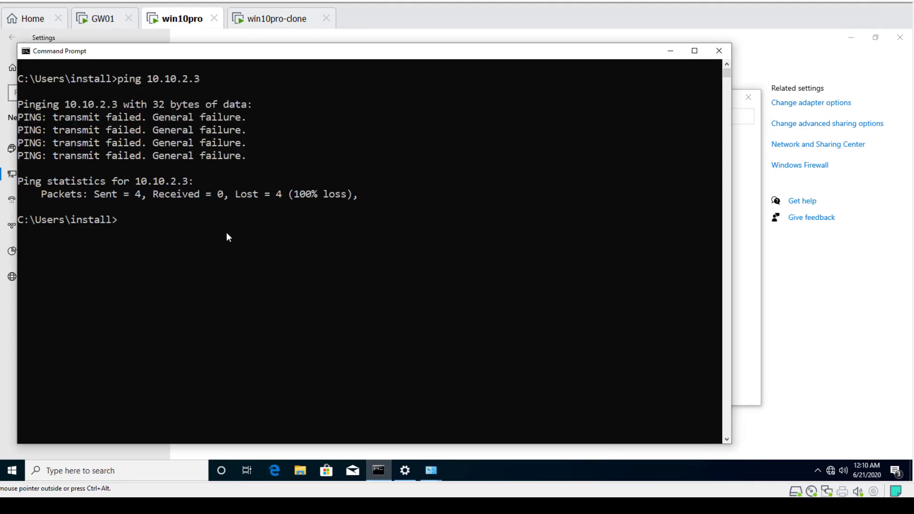
type("ipconfig")
key("Return")
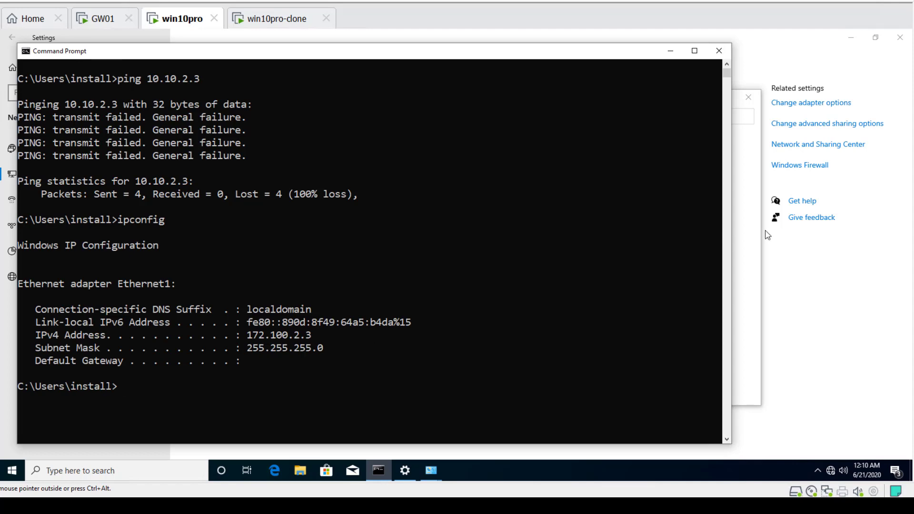
Open Ethernet1's adapter properties and uncheck Internet Protocol Version 6 (TCP/IPv6)
left_click(751, 236)
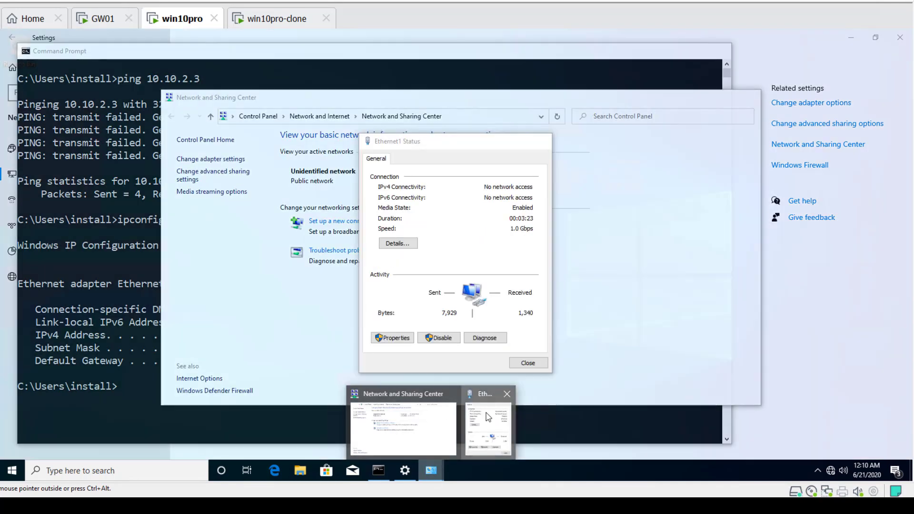
left_click(491, 424)
left_click_drag(243, 97, 659, 97)
left_click(516, 143)
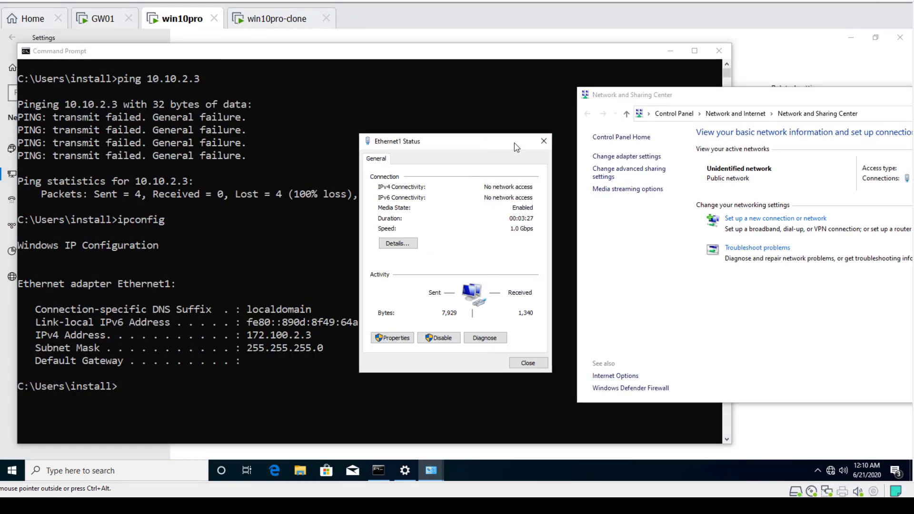
left_click(394, 339)
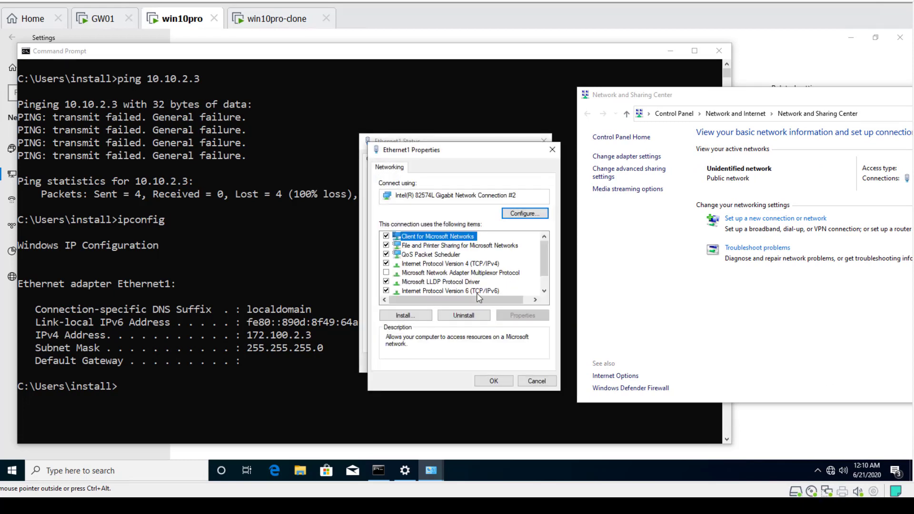
left_click(478, 292)
left_click(386, 291)
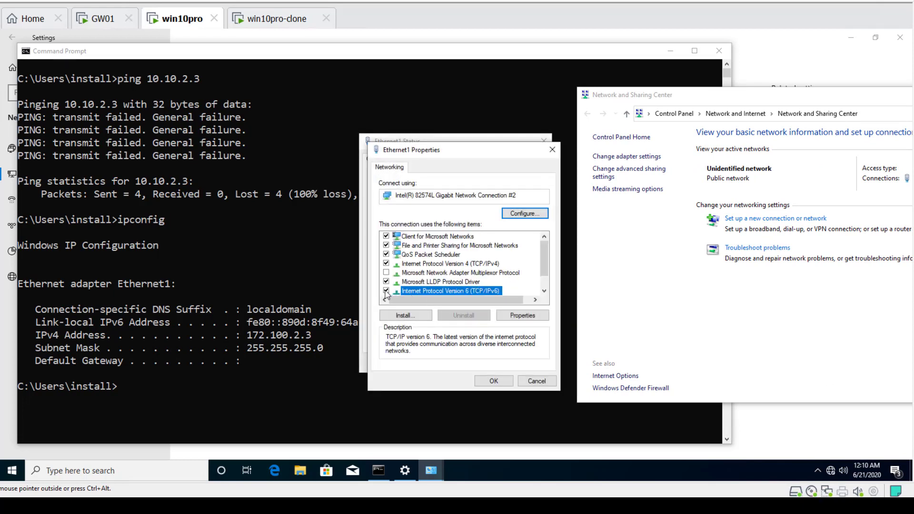
Give IPv4 a static address 172.100.2.3, mask 255.255.255.0, gateway 172.100.2.2 and preferred DNS 8.8.8.8
left_click(453, 264)
left_click(528, 316)
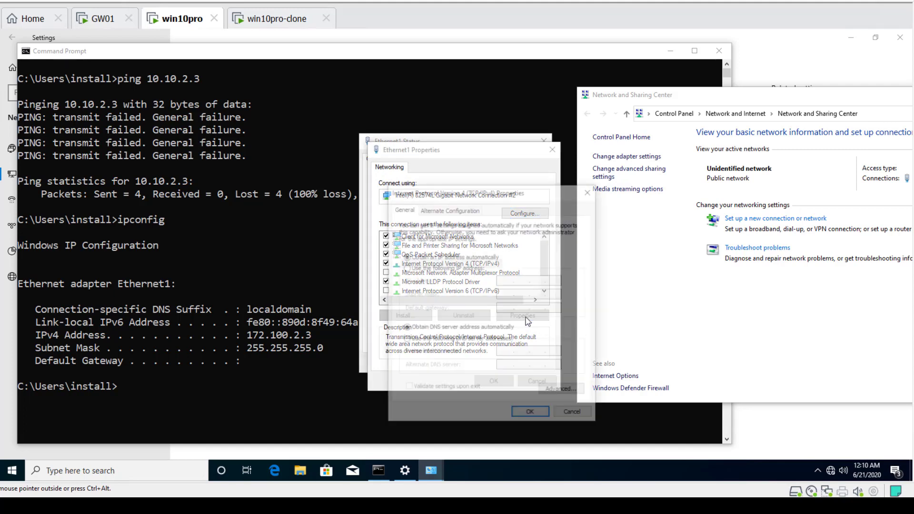
left_click(406, 267)
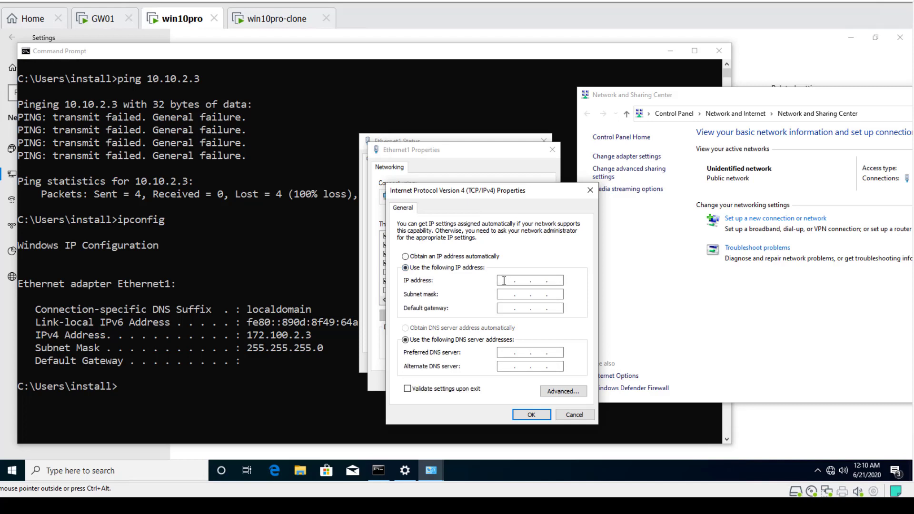
type("172 . 100")
key("Tab")
key("Right")
type("255")
key("Tab")
type("172")
left_click(503, 352)
type("8.8")
left_click(531, 415)
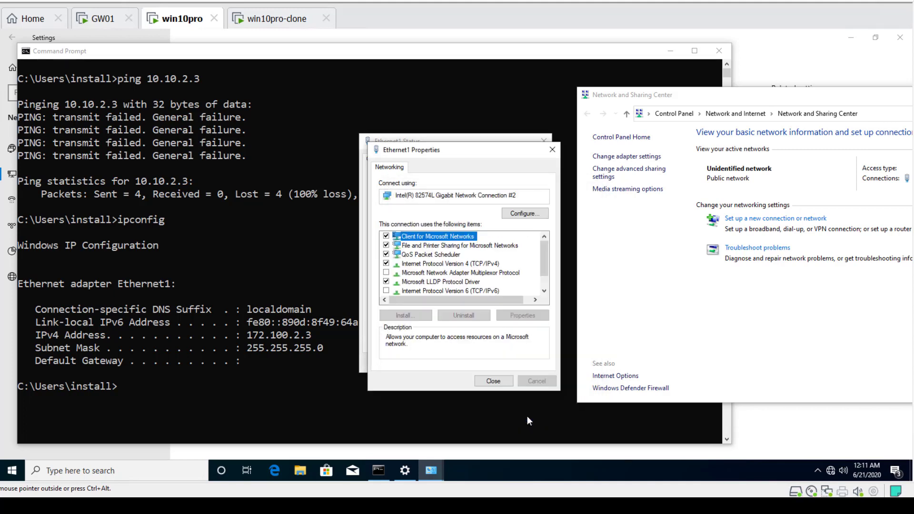
Close the adapter dialogs and the Network and Sharing Center, allowing the PC to be discoverable on the network
left_click(493, 382)
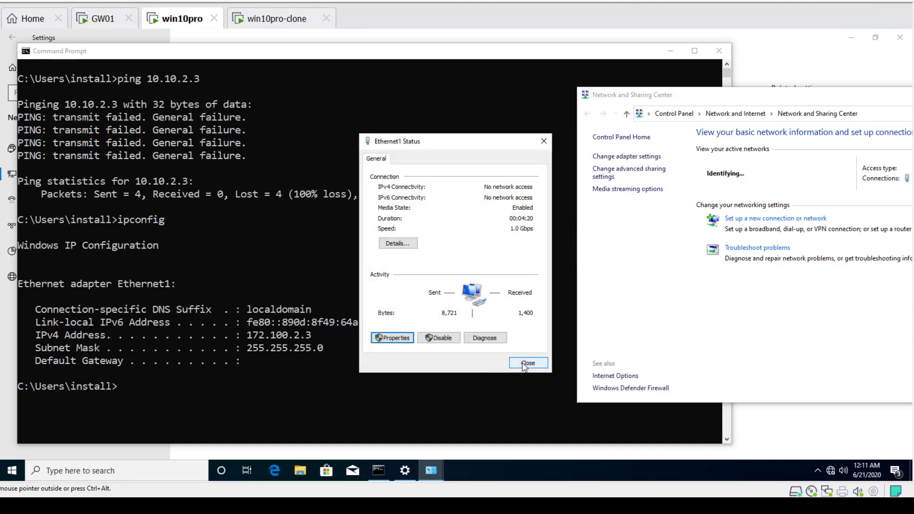
left_click(528, 363)
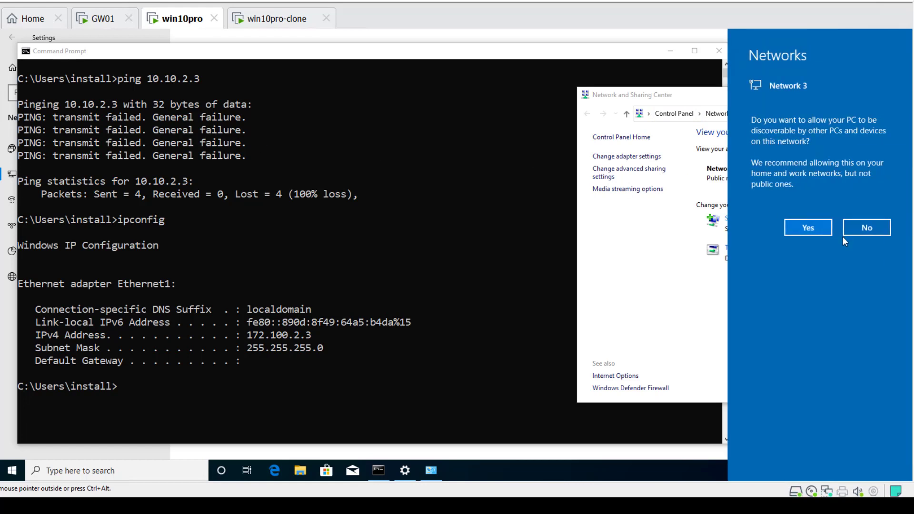
left_click(805, 232)
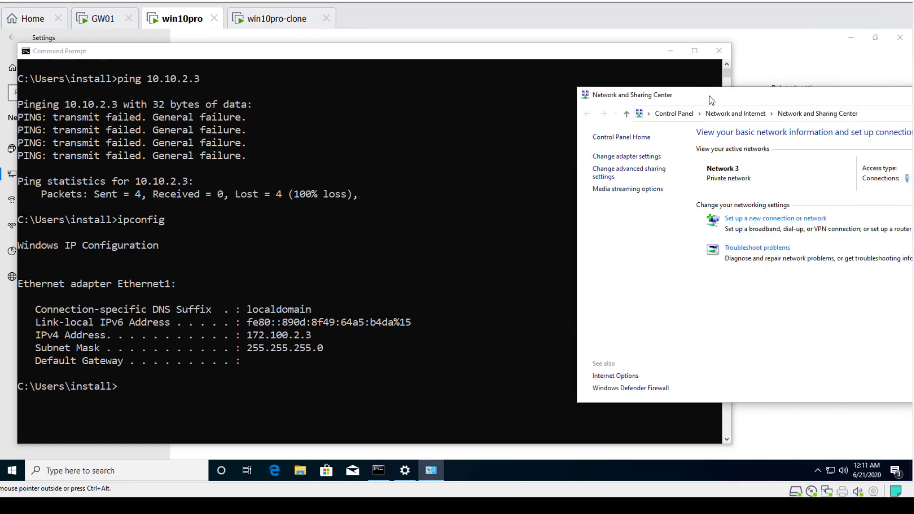
left_click_drag(711, 100, 243, 97)
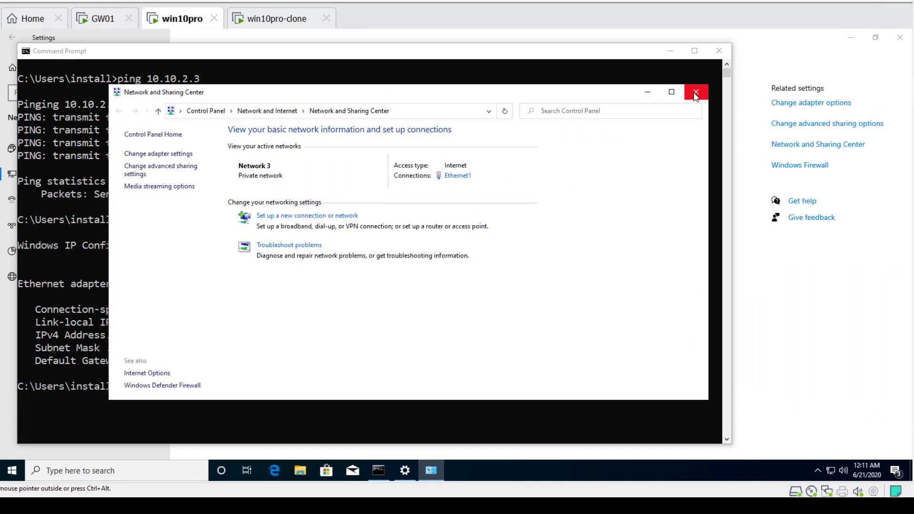
left_click(696, 93)
On win10pro-clone, open the Ethernet0 status through network settings and the Network and Sharing Center
left_click(267, 23)
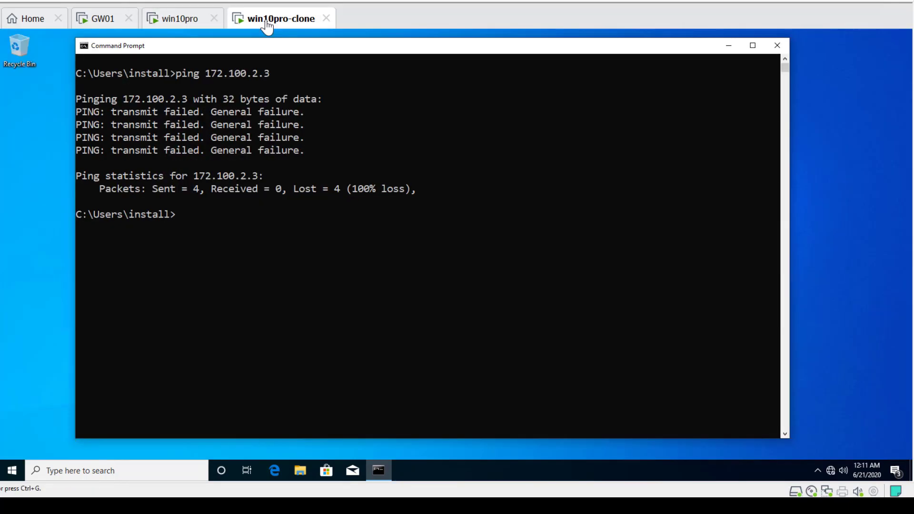
right_click(832, 470)
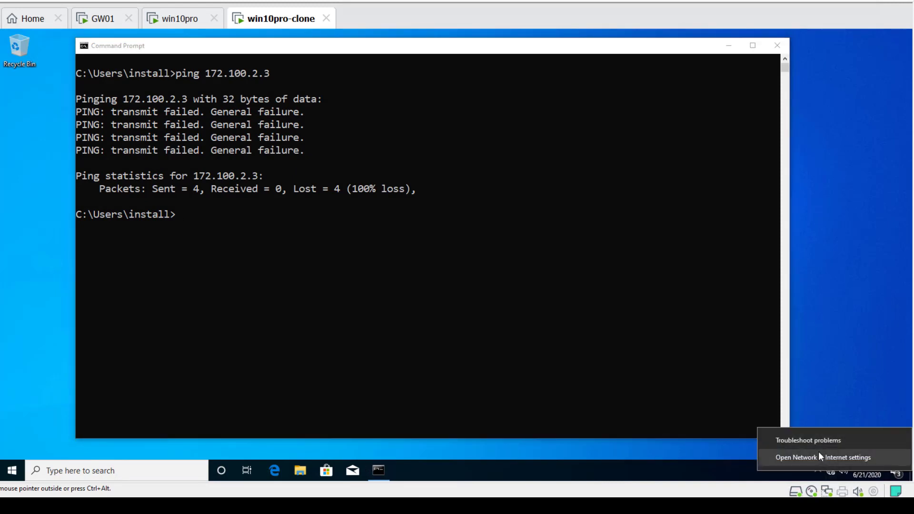
left_click(819, 455)
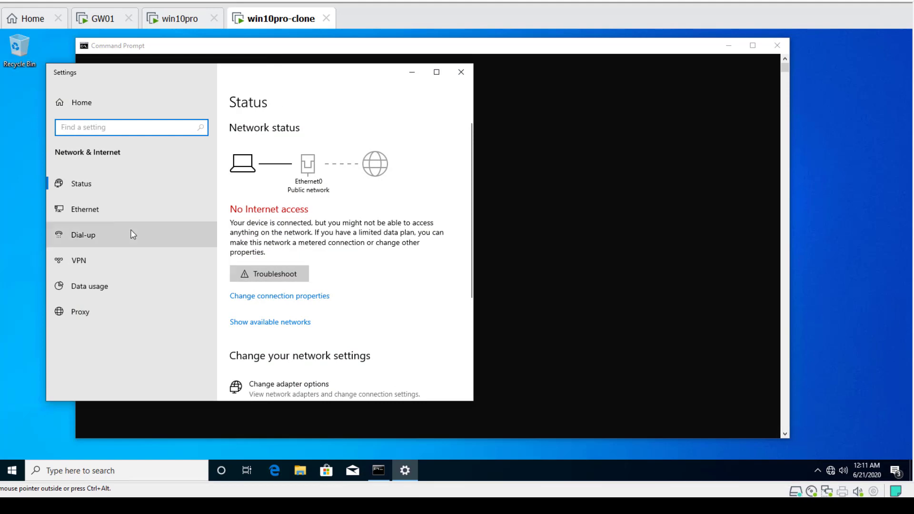
left_click(95, 215)
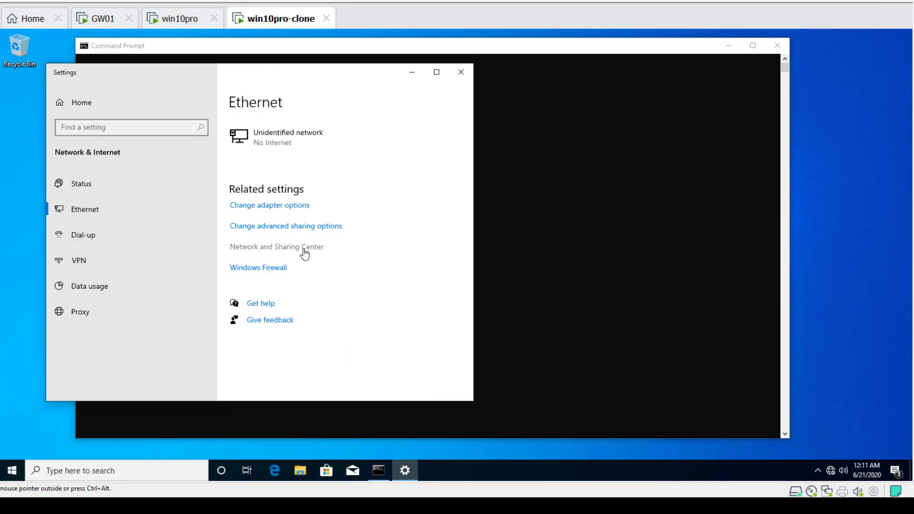
left_click(303, 248)
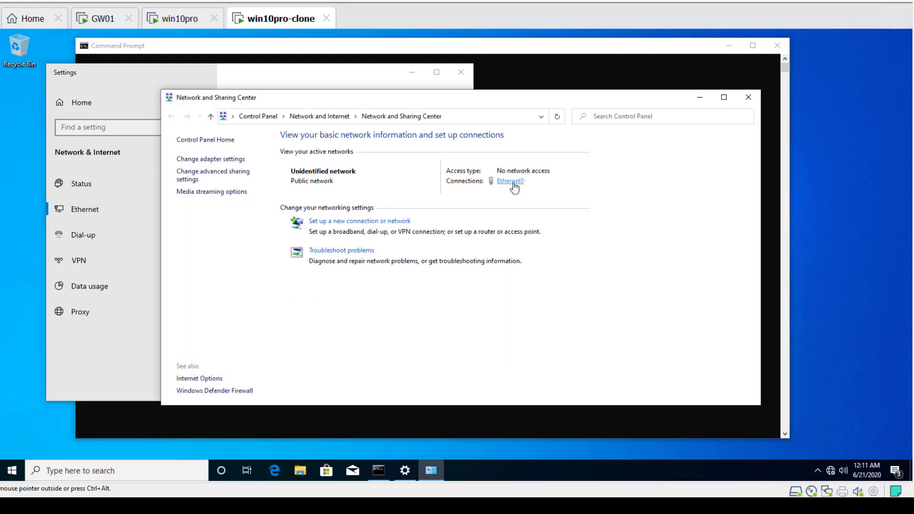
left_click(510, 181)
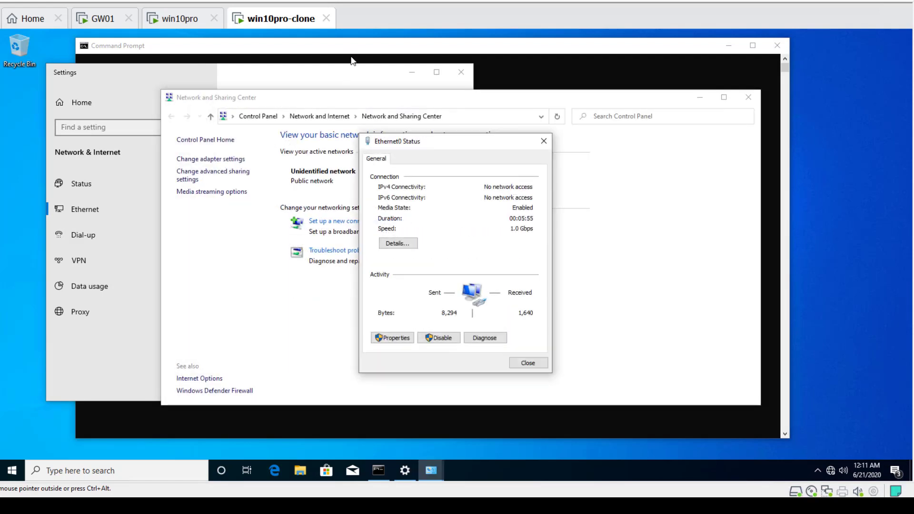
Run ipconfig in win10pro-clone's command prompt
left_click(328, 50)
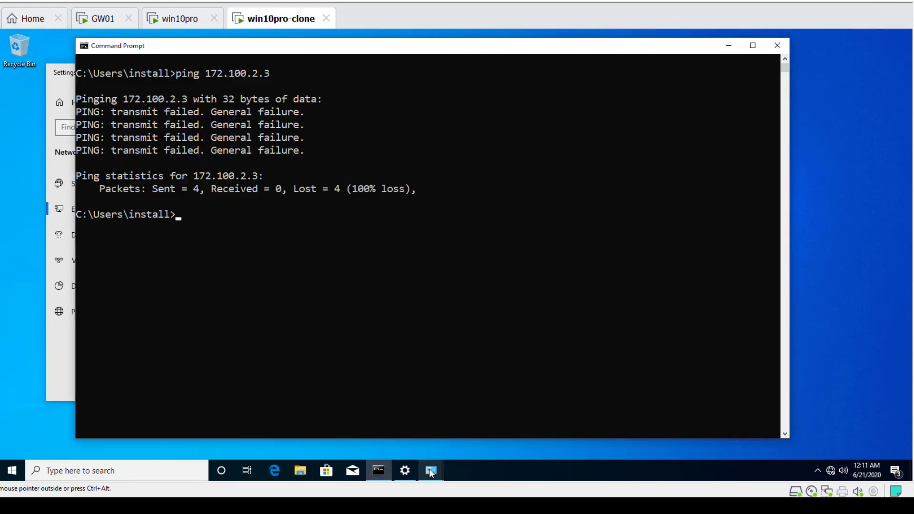
left_click(204, 239)
type("ipconfig")
key("Return")
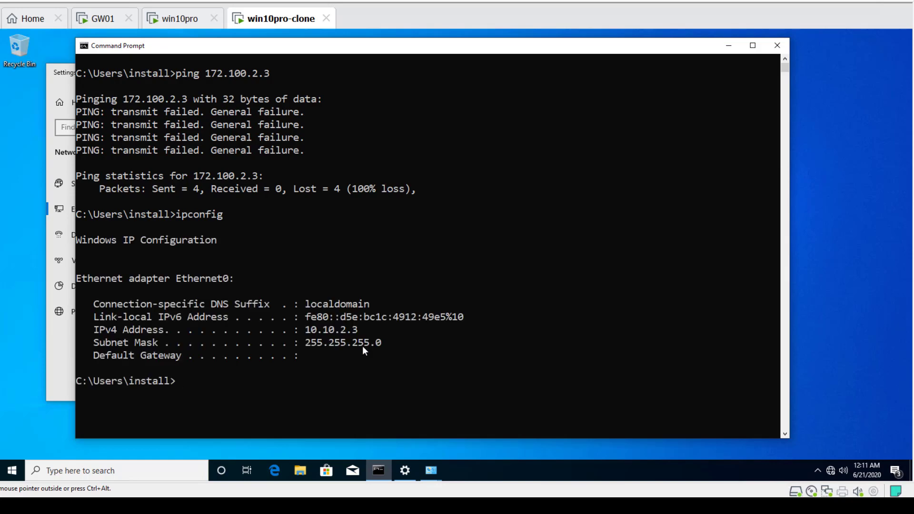
Open Ethernet0's adapter properties and uncheck Internet Protocol Version 6 (TCP/IPv6)
mouse_move(427, 470)
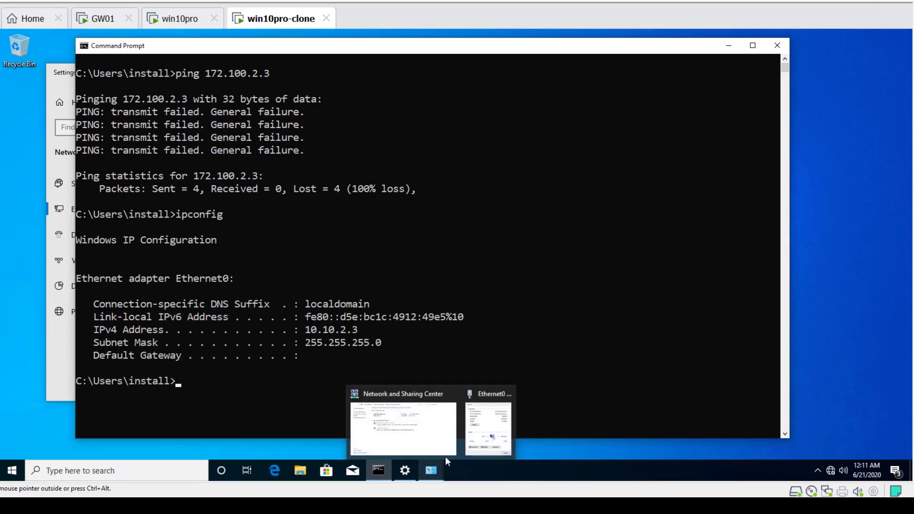
left_click(499, 435)
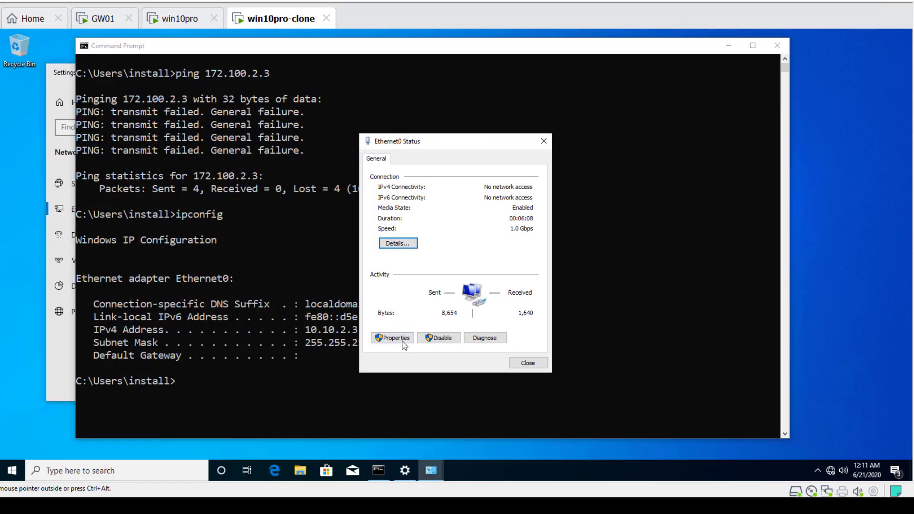
left_click_drag(436, 143, 629, 73)
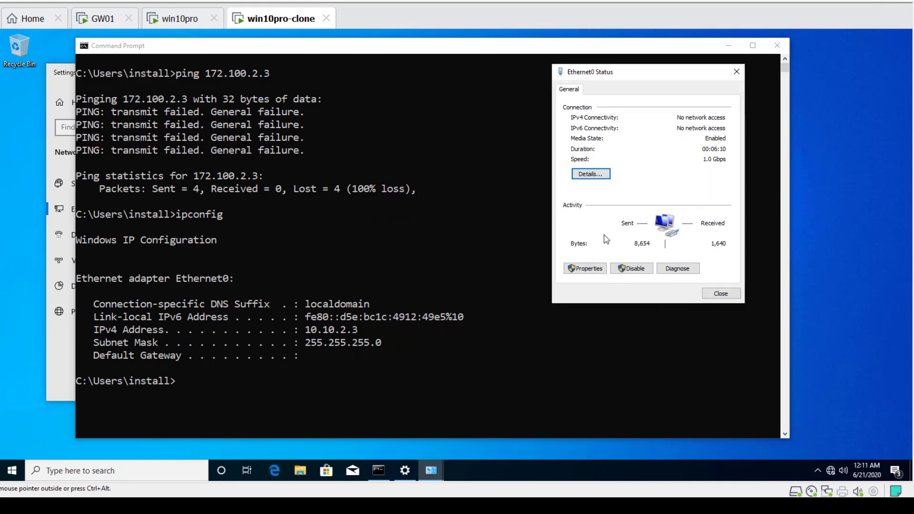
left_click(585, 268)
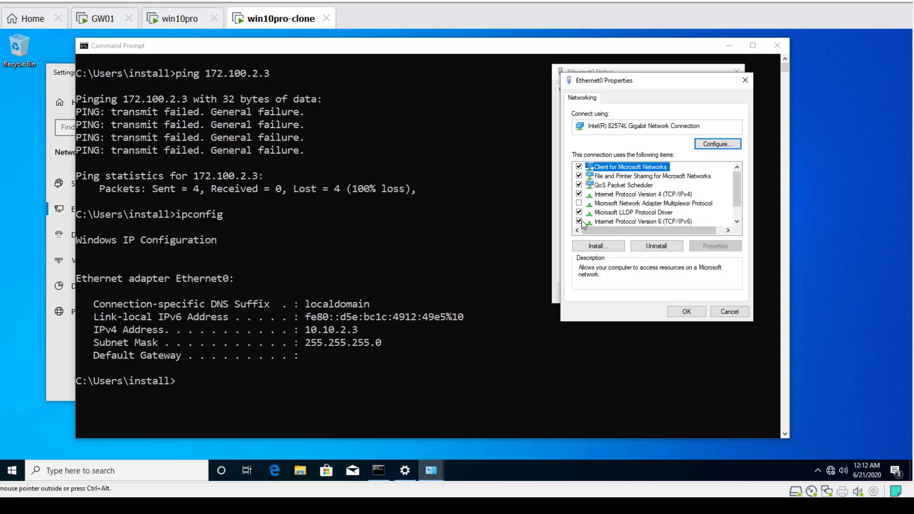
left_click(579, 222)
left_click(635, 194)
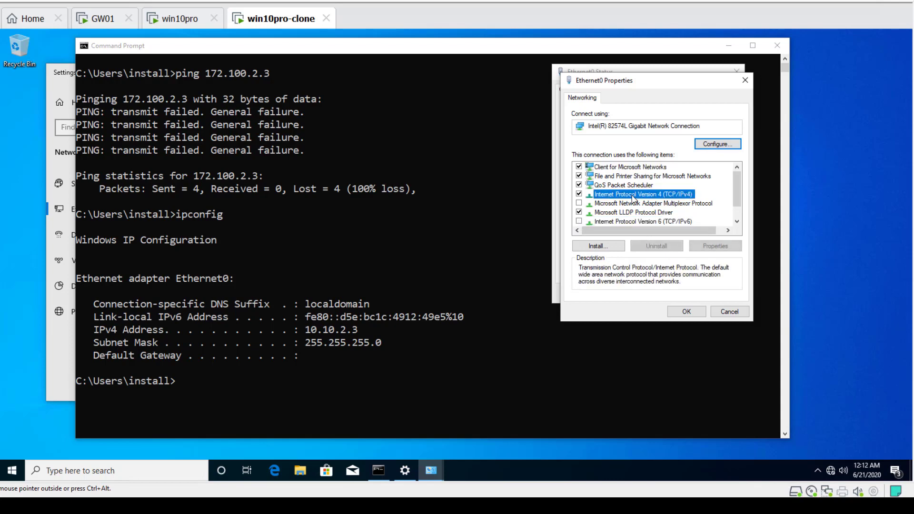
Give IPv4 a static address 10.10.2.3, mask 255.255.255.0, gateway 10.10.2.2 and preferred DNS 8.8.8.8
left_click(707, 250)
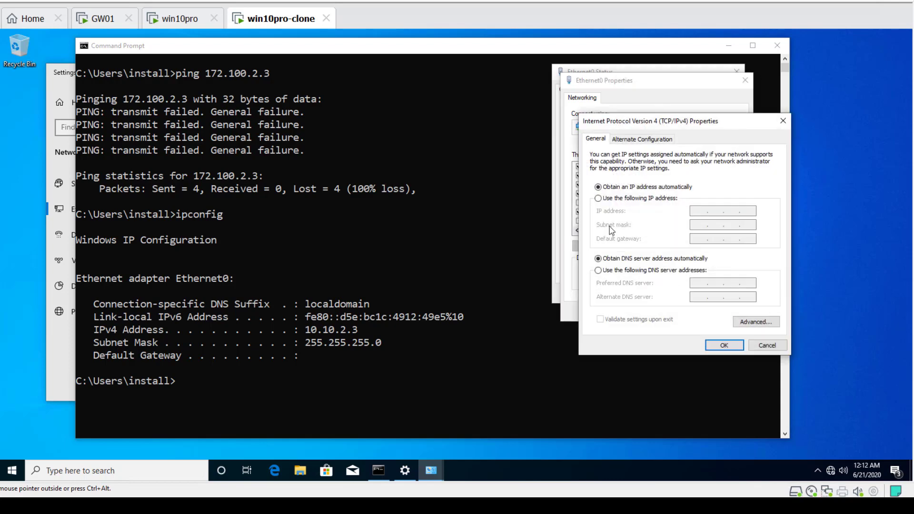
left_click(599, 199)
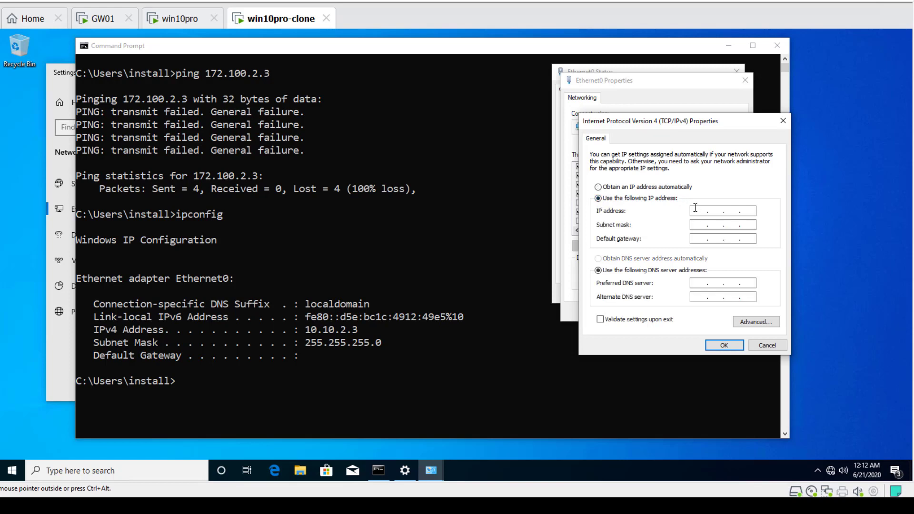
type("10 . 10 . 2 . 3")
key("Tab")
key("BackSpace")
type("255 . 255 . 255 . 0")
key("Tab")
type("10")
type("10")
type("2")
left_click(698, 284)
type("8.8.8.8")
left_click(725, 344)
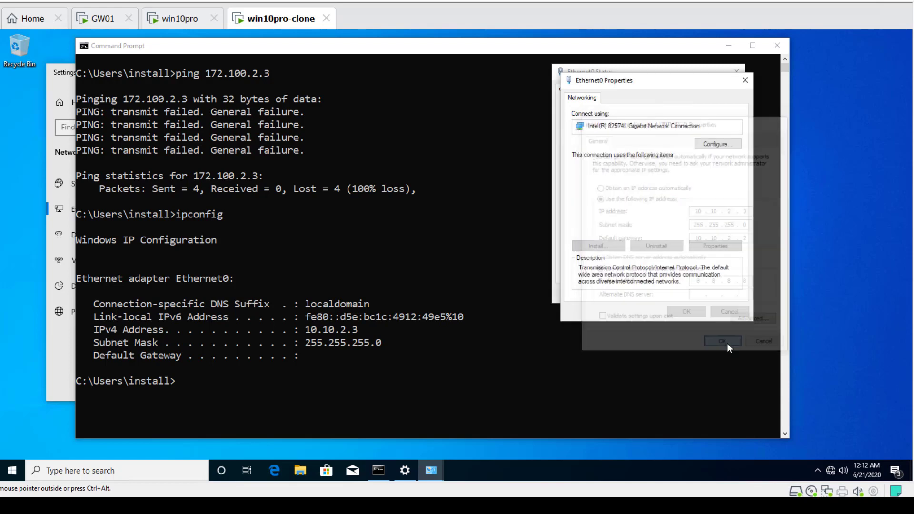
Close the Ethernet0 properties and status dialogs and the Settings window
left_click(687, 312)
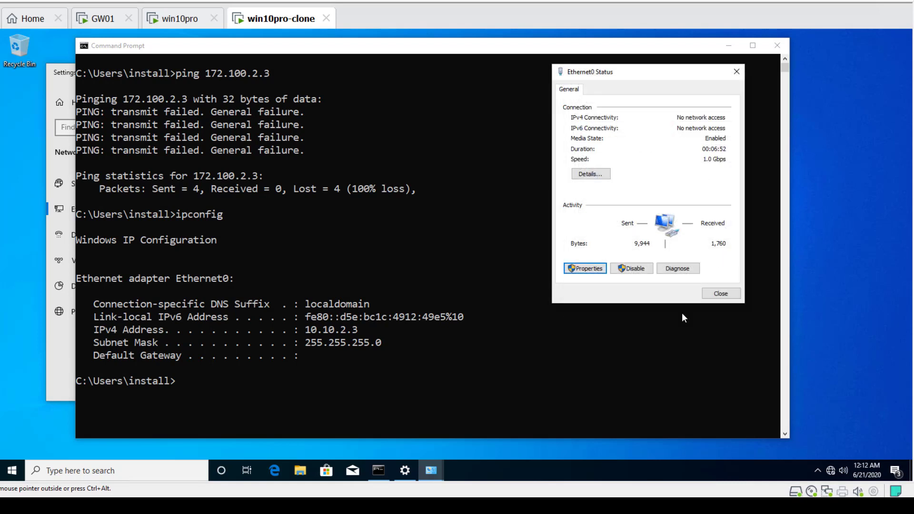
left_click(721, 294)
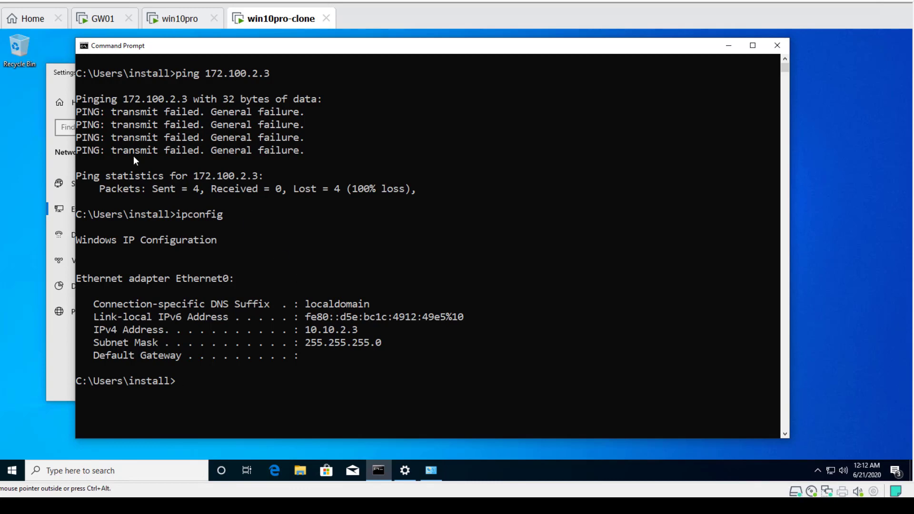
left_click(64, 75)
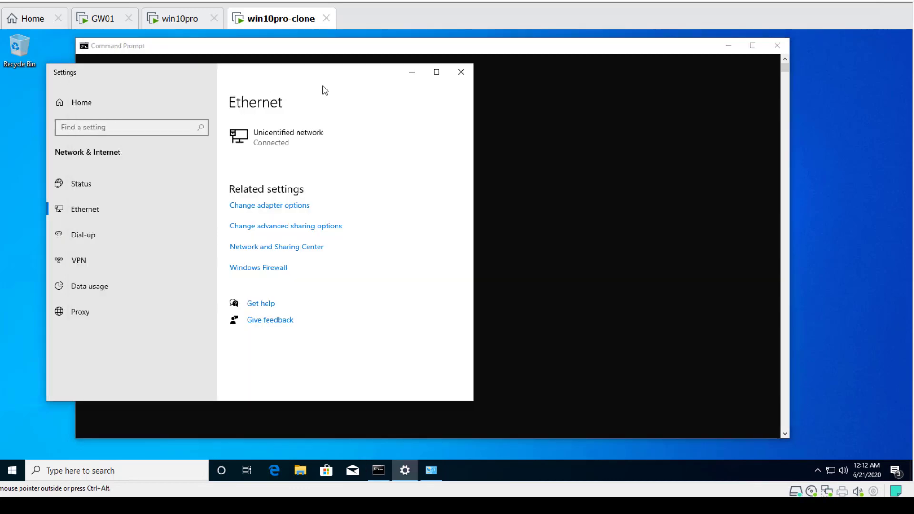
left_click(451, 72)
Clear win10pro-clone's command prompt and run ipconfig again
left_click(373, 264)
type("cls")
key("Return")
type("ipconfig")
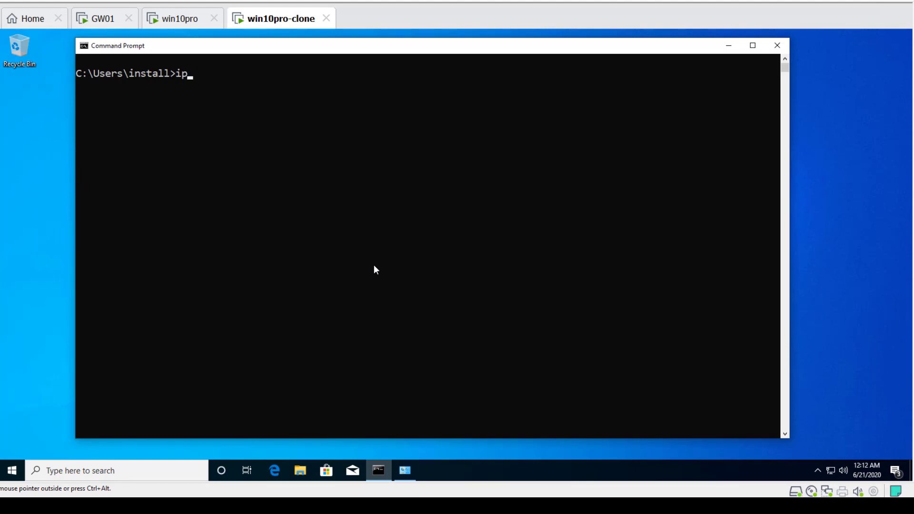
key("Return")
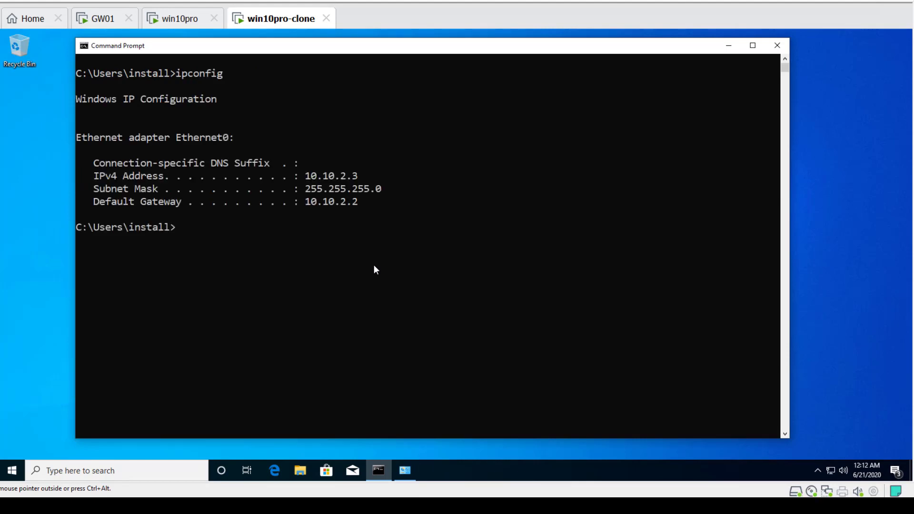
Switch to the win10pro VM, clear its command prompt and run ipconfig
left_click(184, 21)
type("cls")
key("Return")
type("ipconfig")
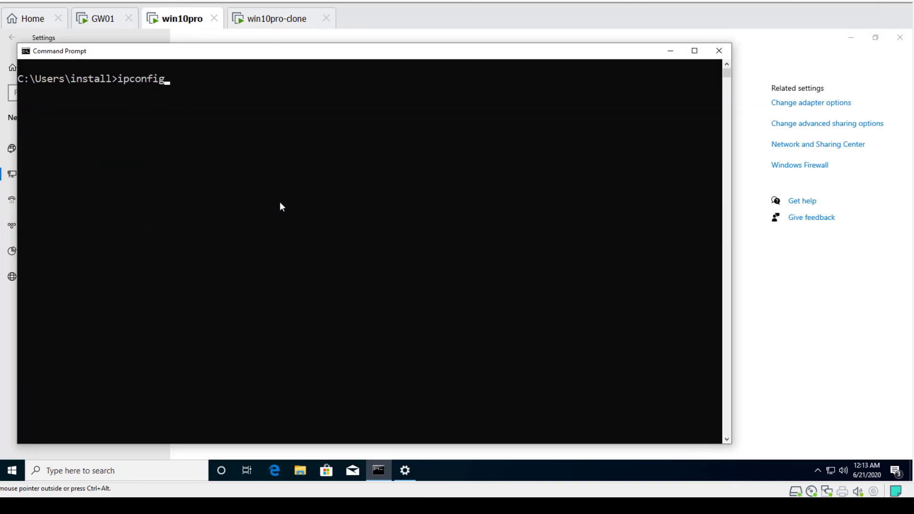
key("Return")
Ping 10.10.2.3 from win10pro by recalling an earlier command from history
key("Up")
key("Up")
key("Up")
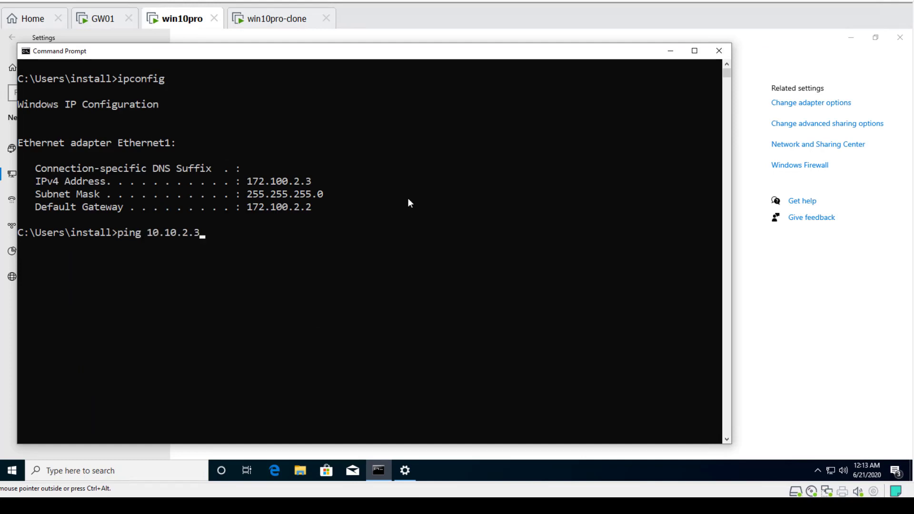
key("Return")
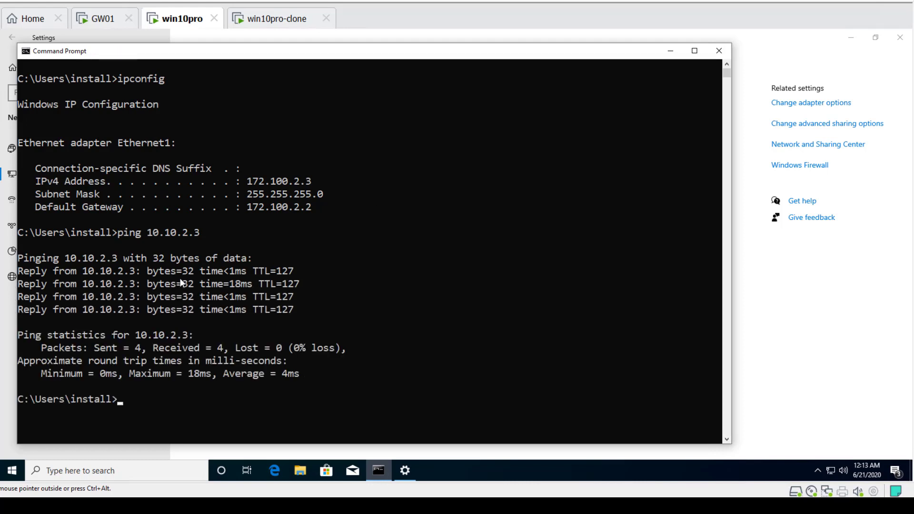
Switch to win10pro-clone and ping 172.100.2.3 from its command prompt
left_click(295, 21)
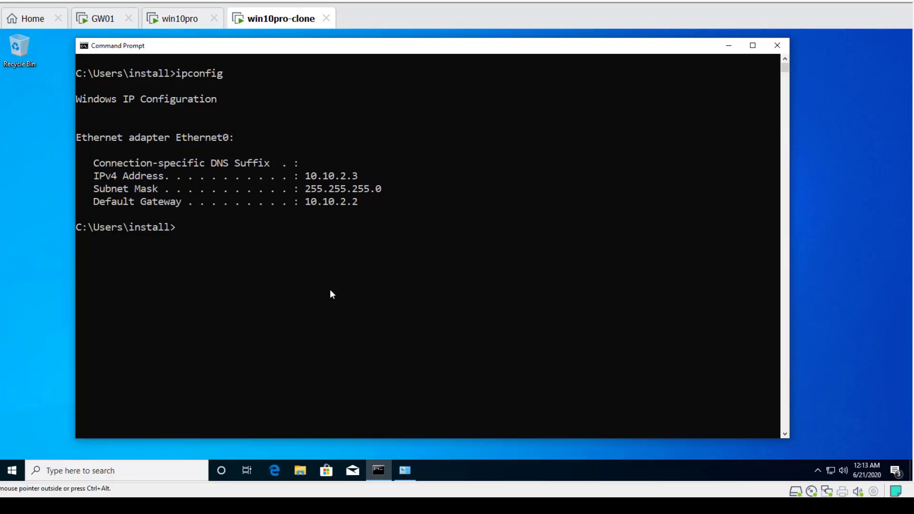
type("ping 172.100.2.3")
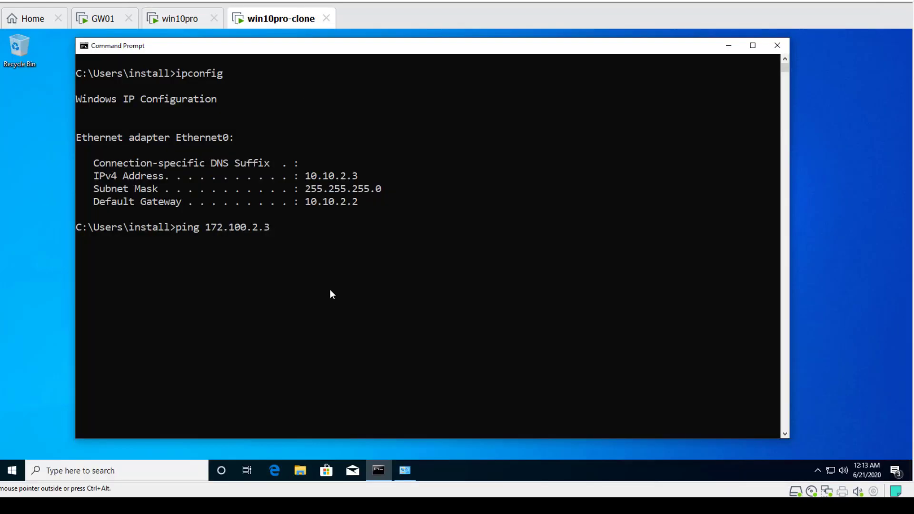
key("Return")
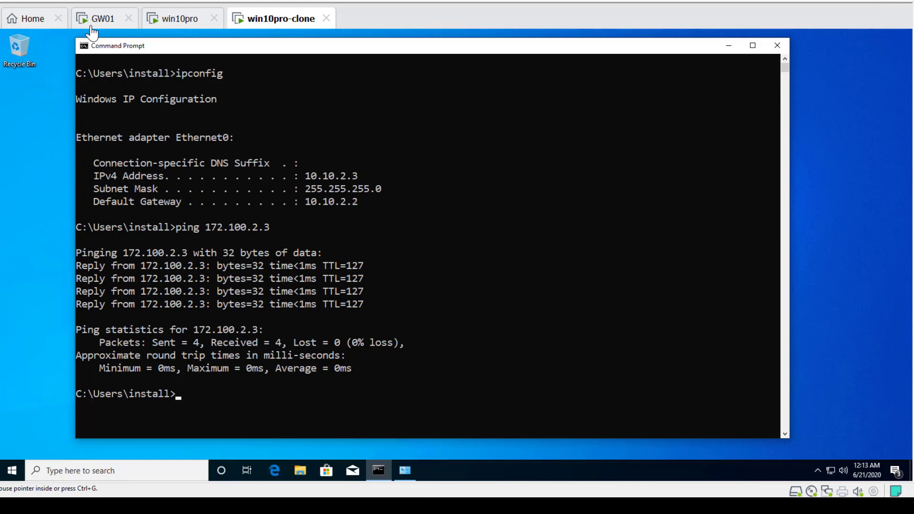
Close win10pro-clone's command prompt and the Network and Sharing Center window
left_click(465, 228)
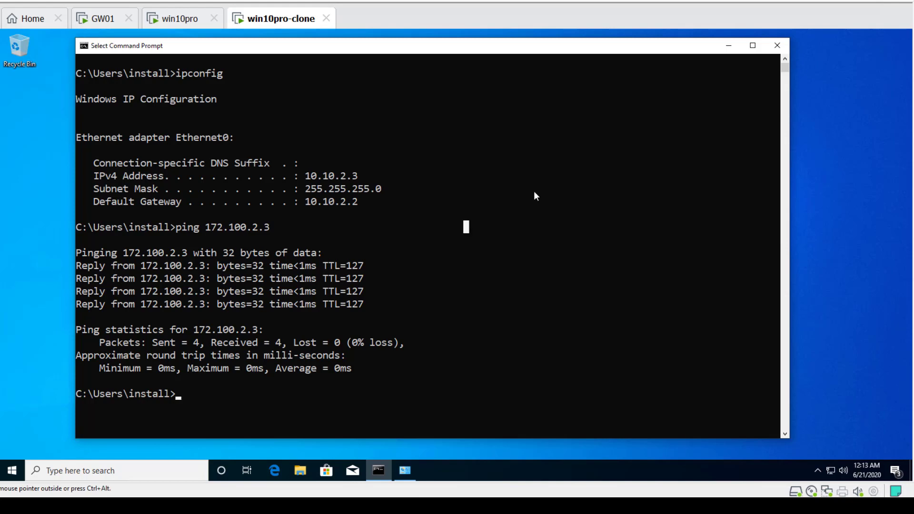
left_click(772, 47)
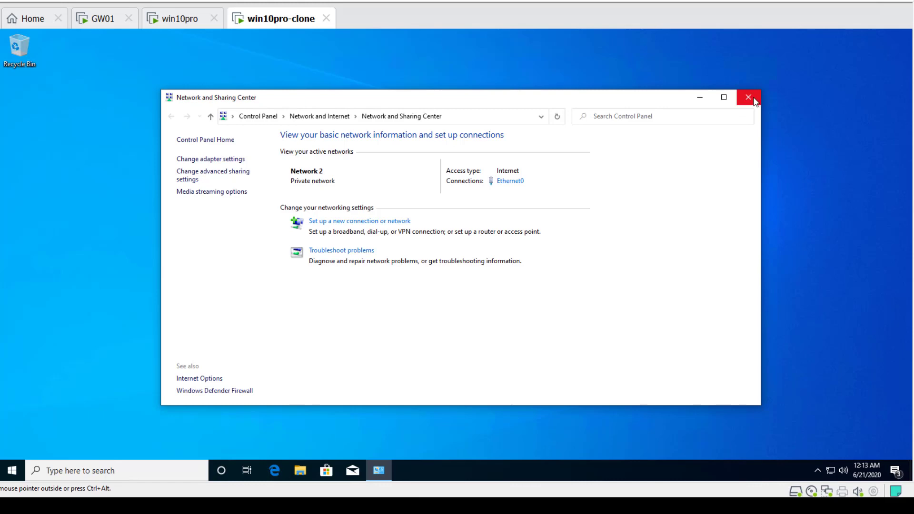
left_click(753, 97)
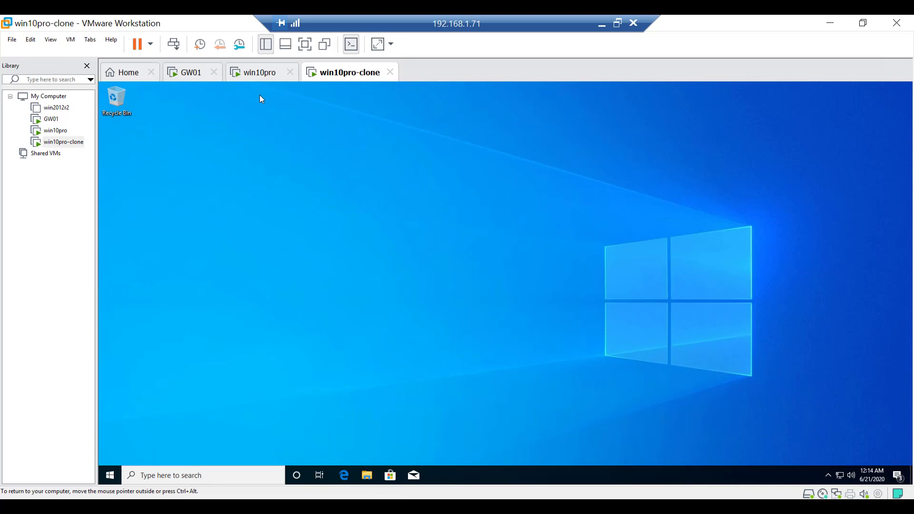
Switch to win10pro and close its command prompt and Settings window
left_click(256, 72)
left_click(352, 289)
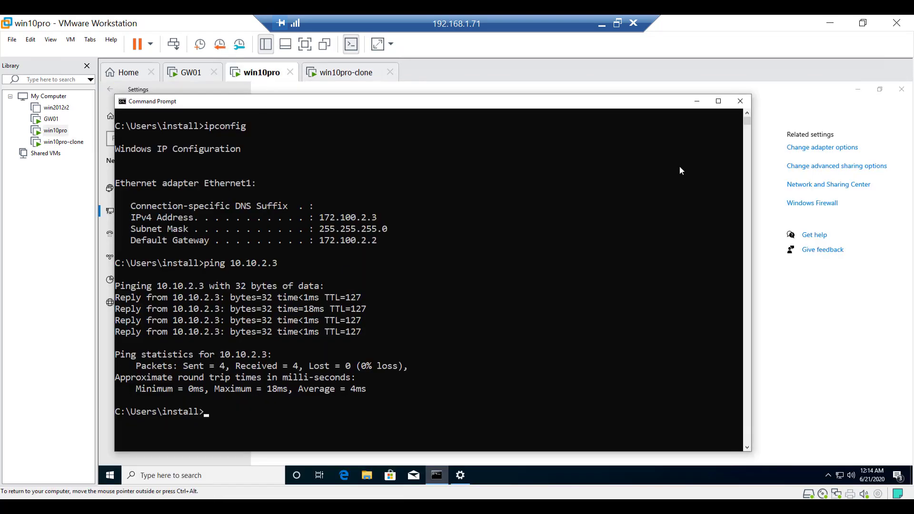
left_click(742, 103)
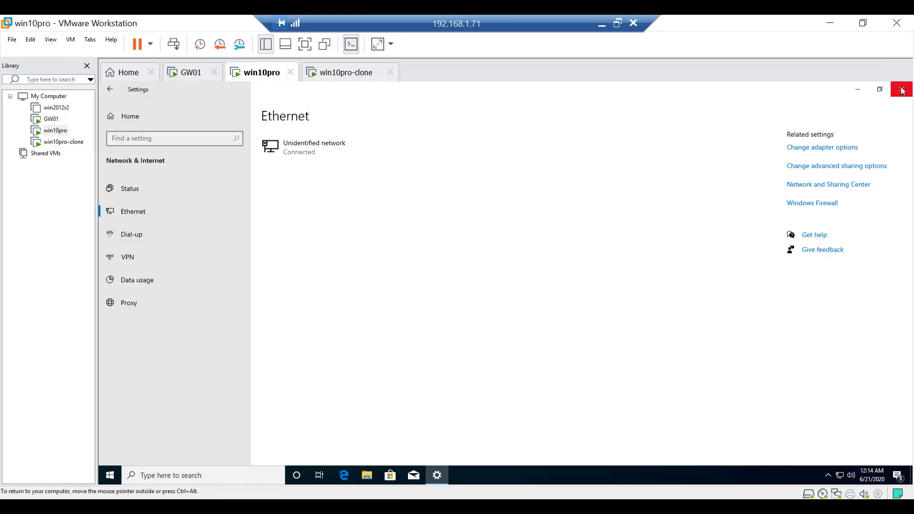
left_click(903, 91)
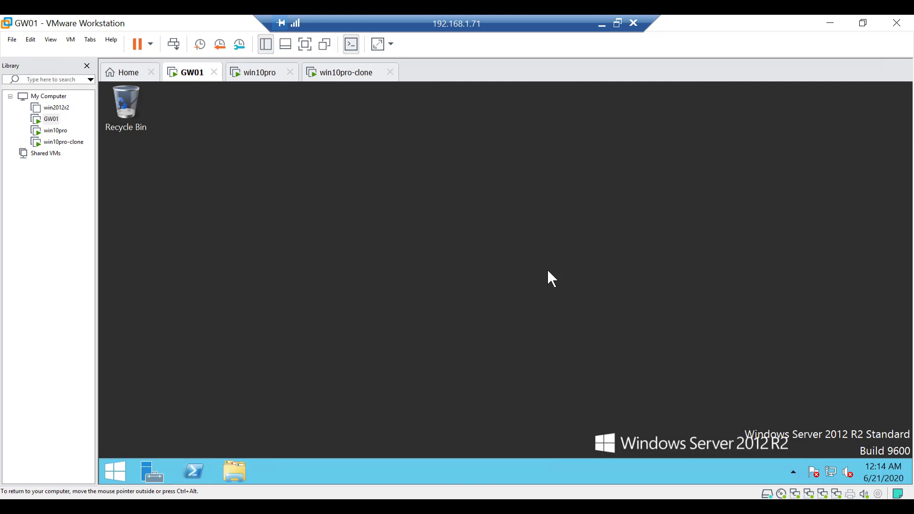